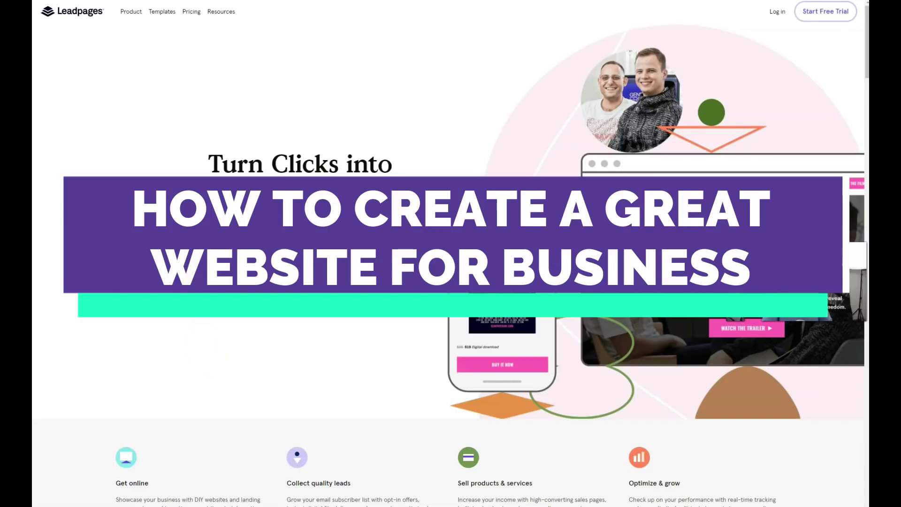
Step: Scroll through the existing drafts, then start a new landing page to reach the template gallery
scroll(162, 175, "down", 10)
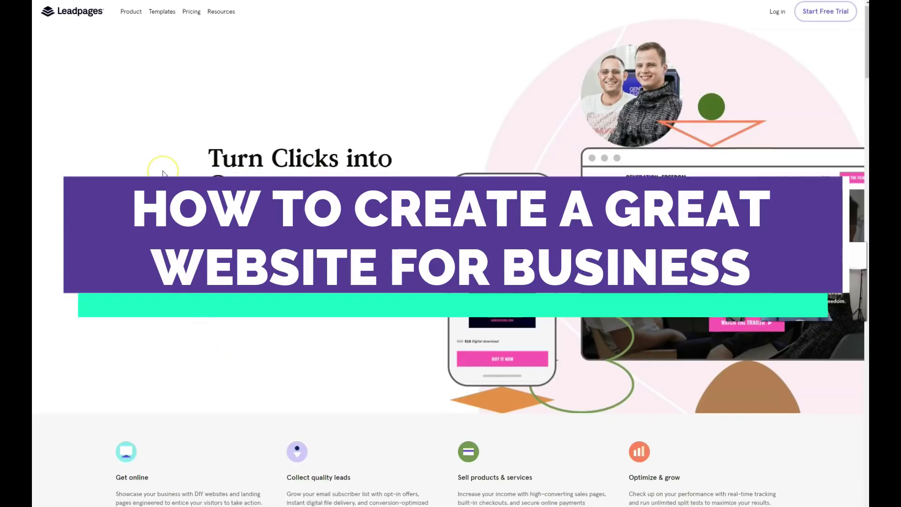
scroll(163, 174, "down", 10)
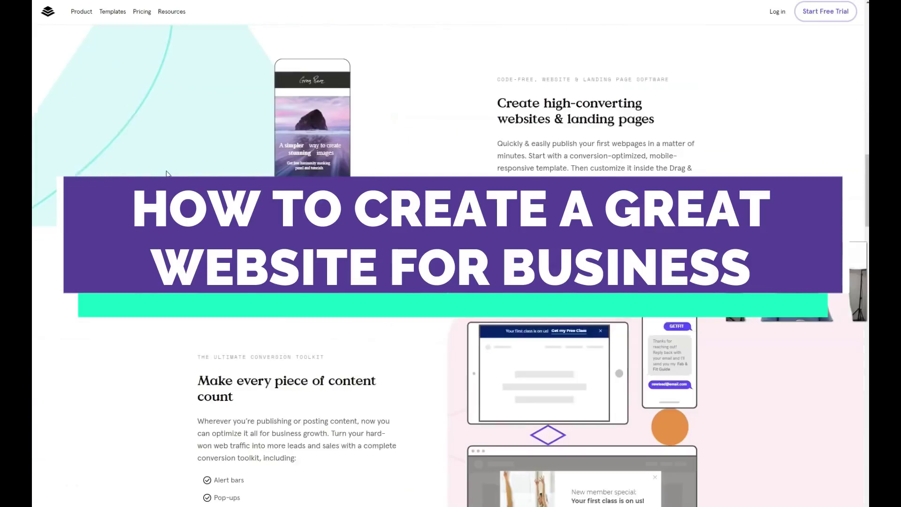
scroll(170, 167, "down", 10)
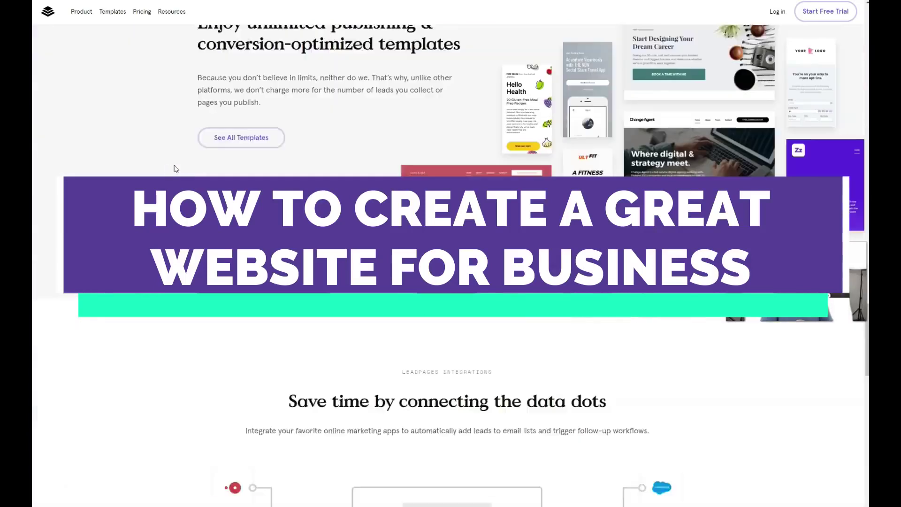
scroll(191, 165, "down", 5)
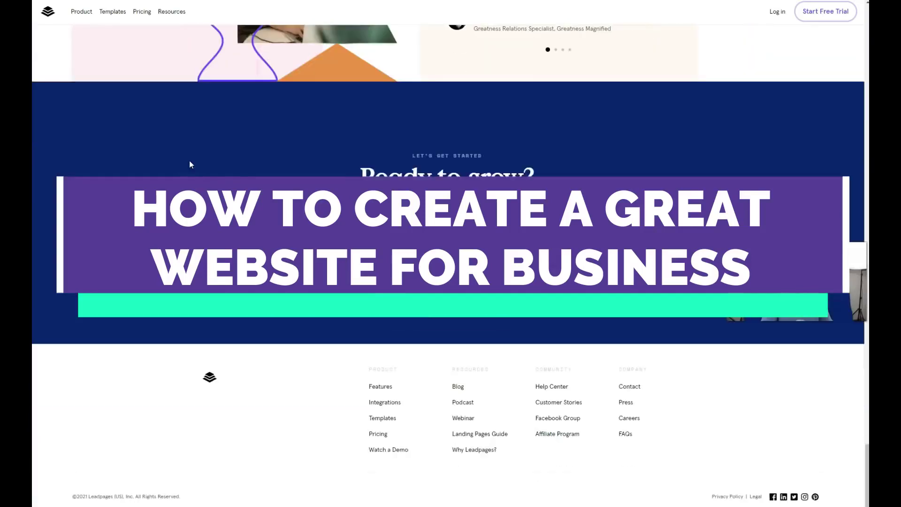
scroll(192, 166, "up", 10)
scroll(206, 169, "up", 15)
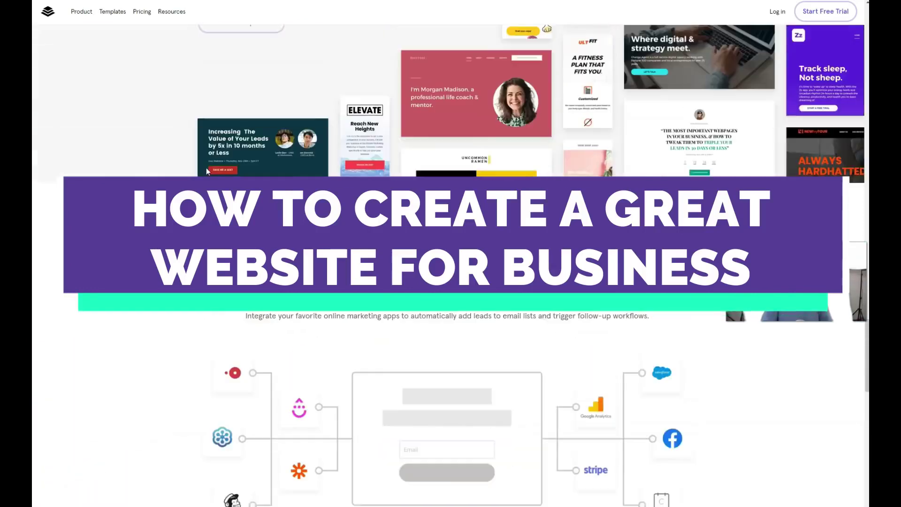
scroll(208, 171, "up", 15)
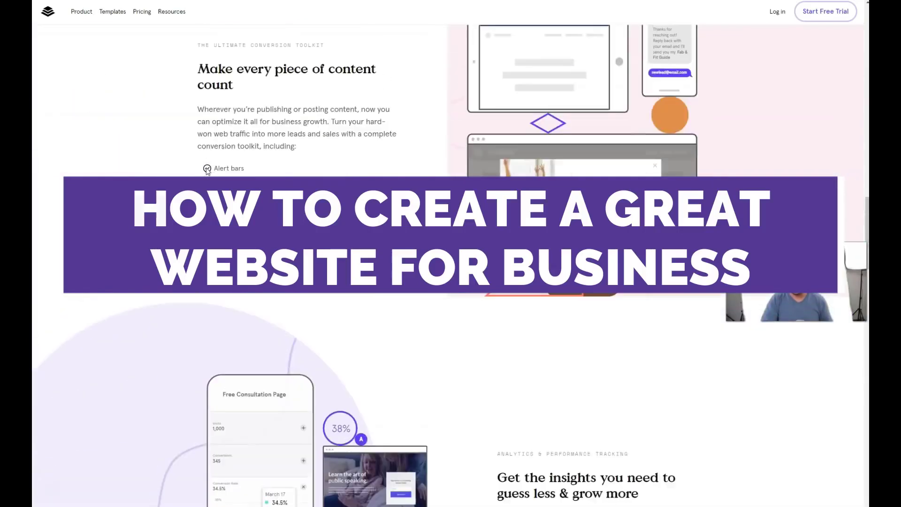
scroll(206, 169, "up", 15)
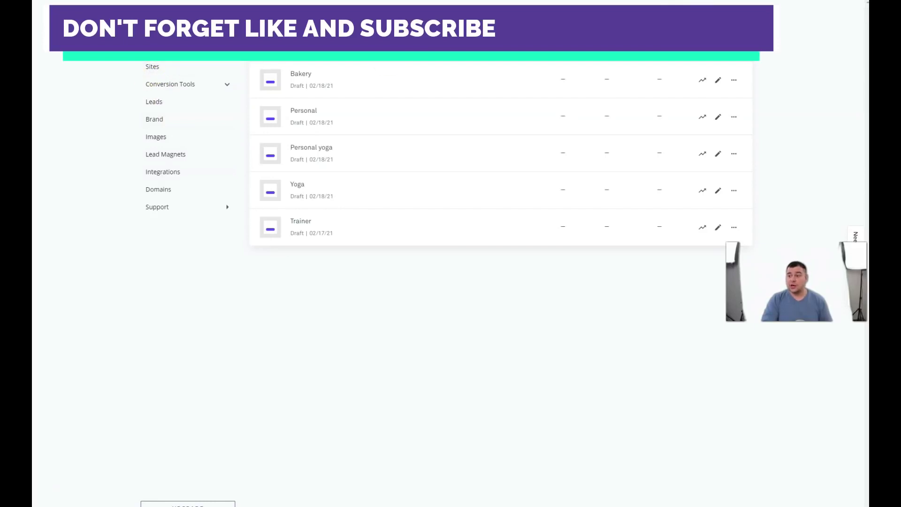
left_click(201, 69)
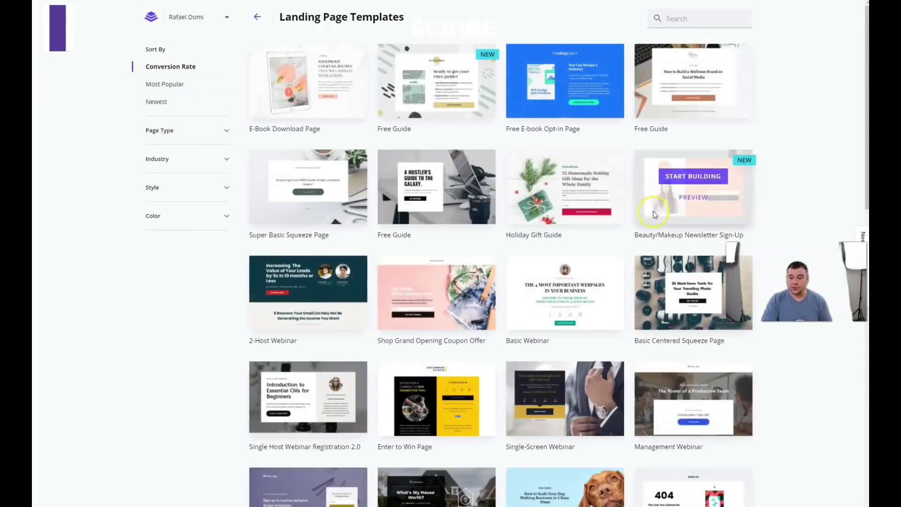
Step: Browse the templates, expanding the Page Type and Industry filters and collapsing them again
scroll(479, 261, "down", 5)
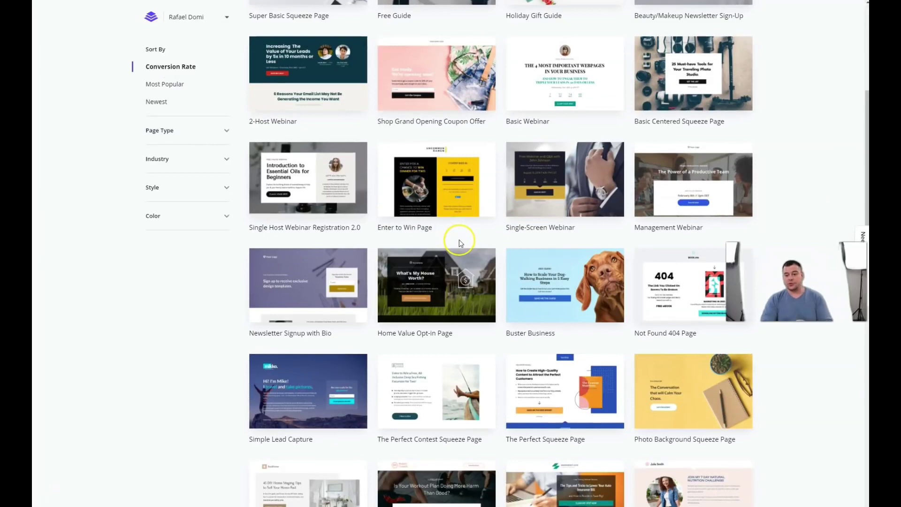
scroll(460, 237, "down", 5)
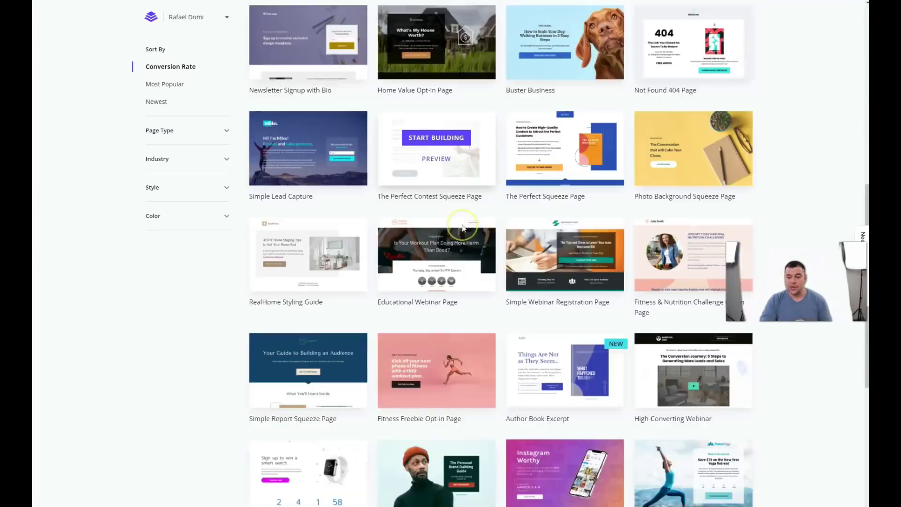
scroll(462, 227, "down", 2)
scroll(449, 223, "down", 3)
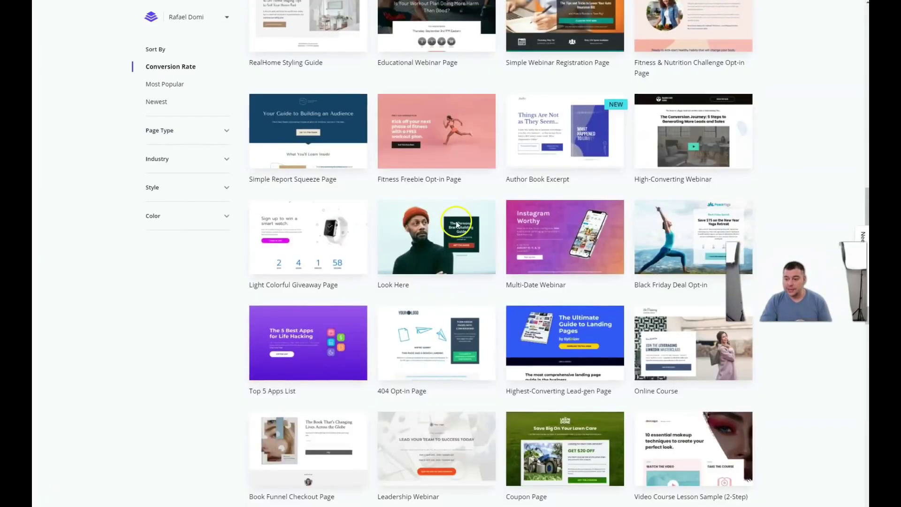
scroll(526, 219, "down", 2)
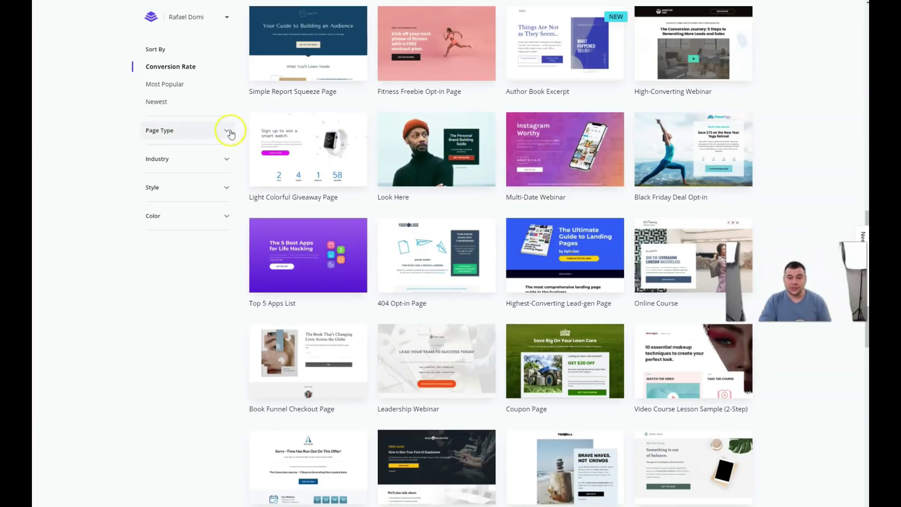
left_click(229, 133)
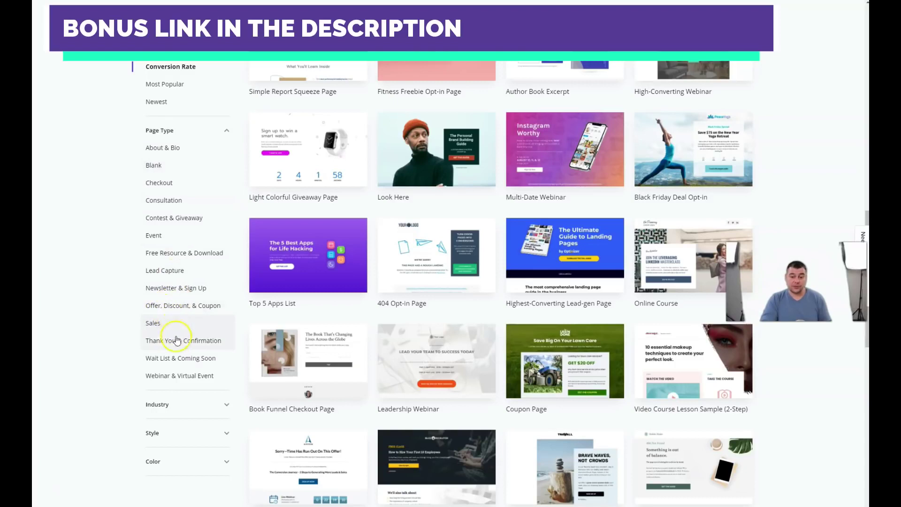
left_click(197, 405)
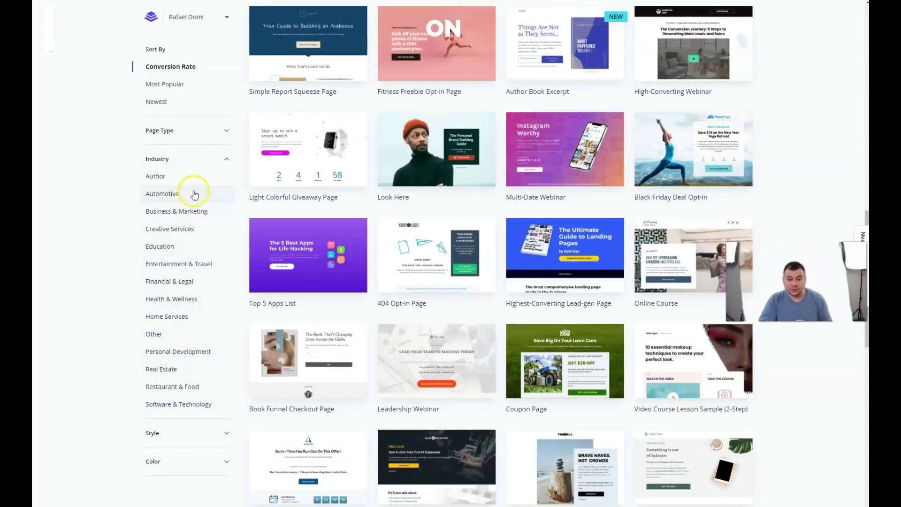
left_click(225, 161)
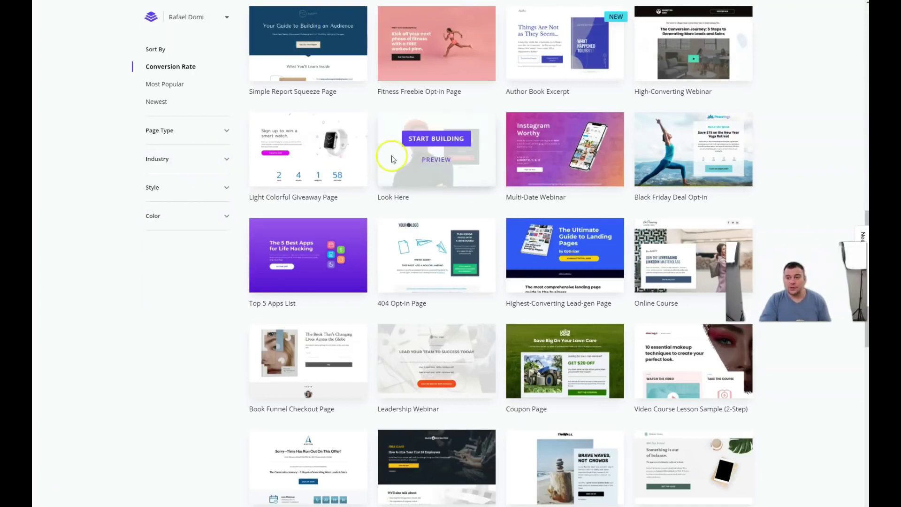
Step: Start building from the Fitness Freebie Opt-in Page template
mouse_move(513, 235)
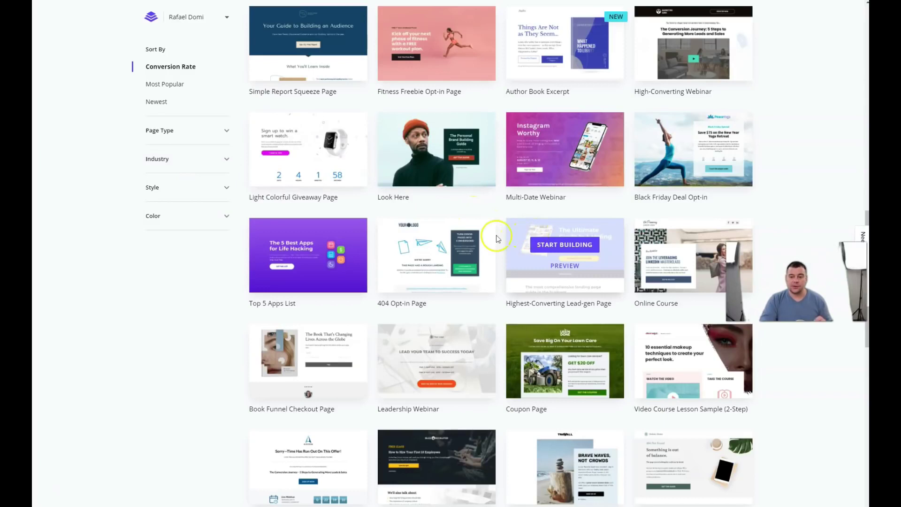
scroll(498, 239, "down", 6)
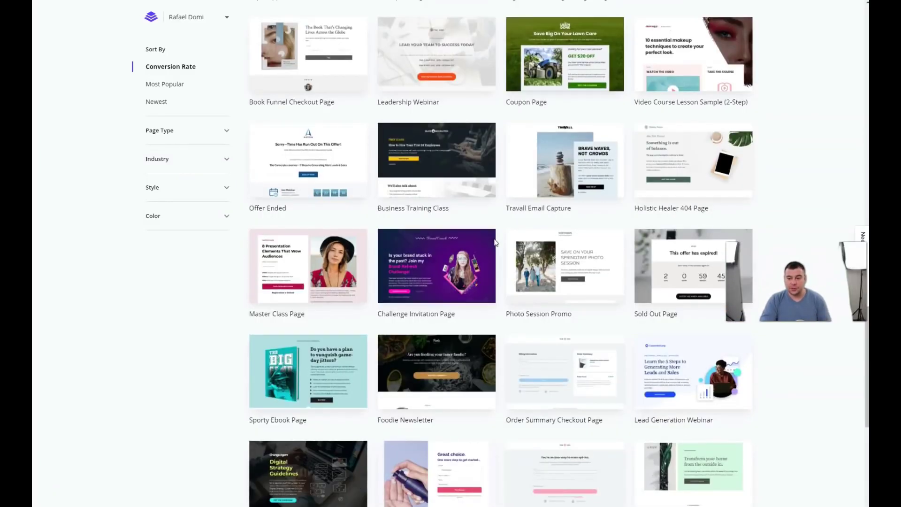
scroll(427, 225, "up", 4)
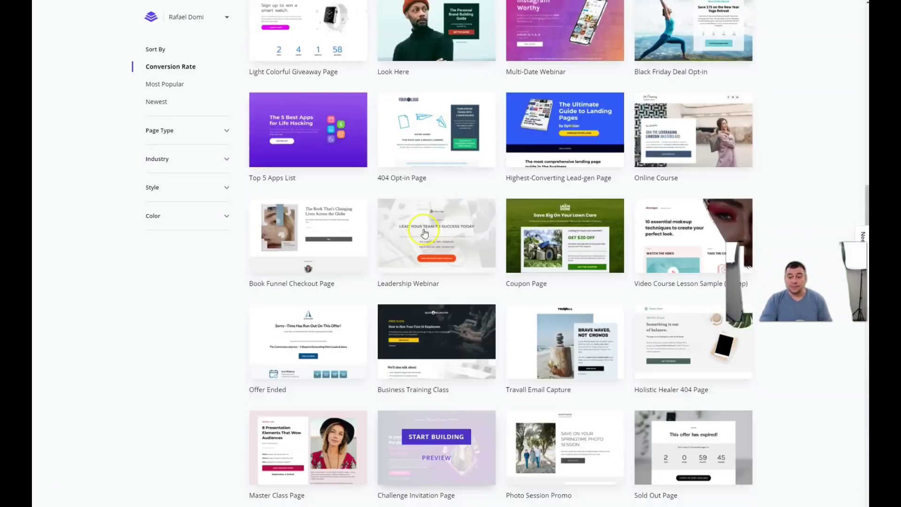
scroll(424, 233, "up", 7)
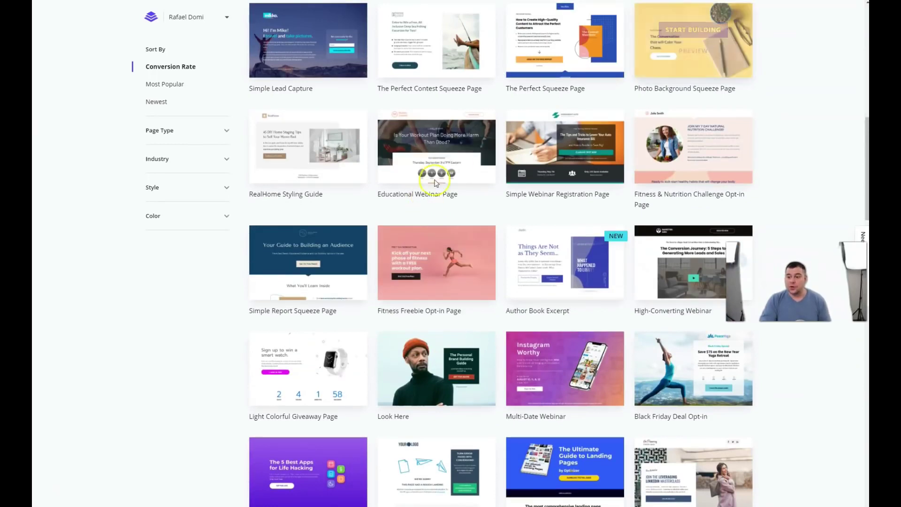
mouse_move(444, 266)
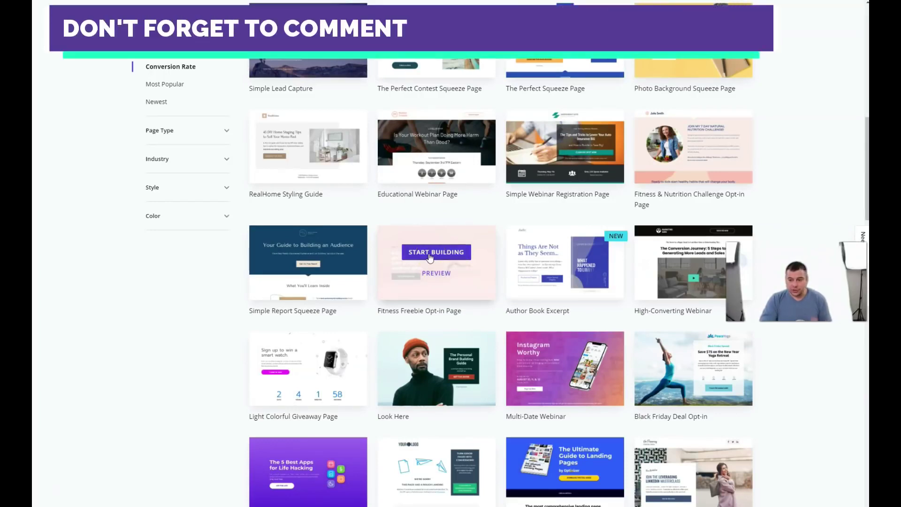
left_click(429, 255)
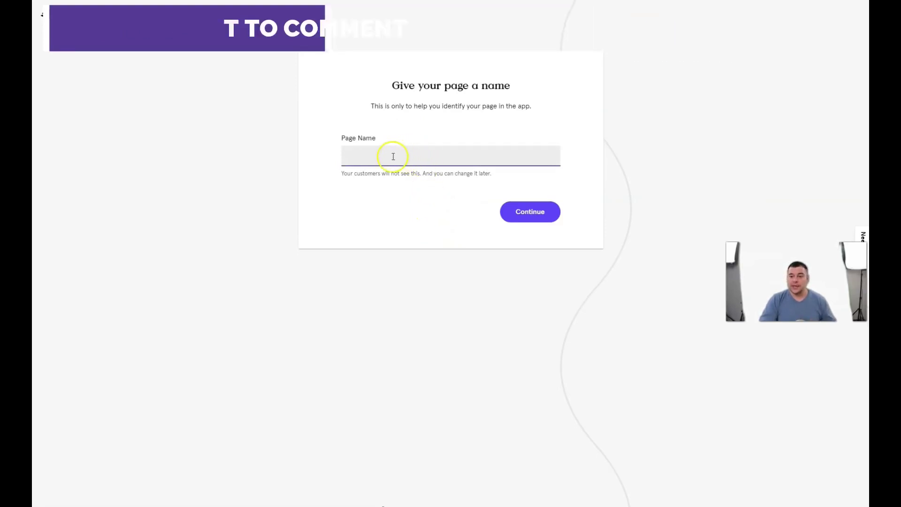
Step: Enter 'Bakery 1' as the page name and continue to create the page
type("B")
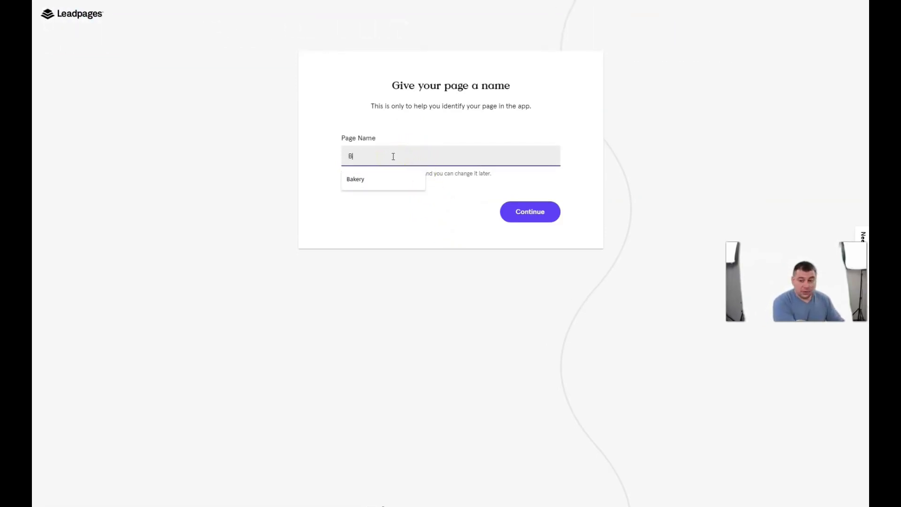
left_click(400, 157)
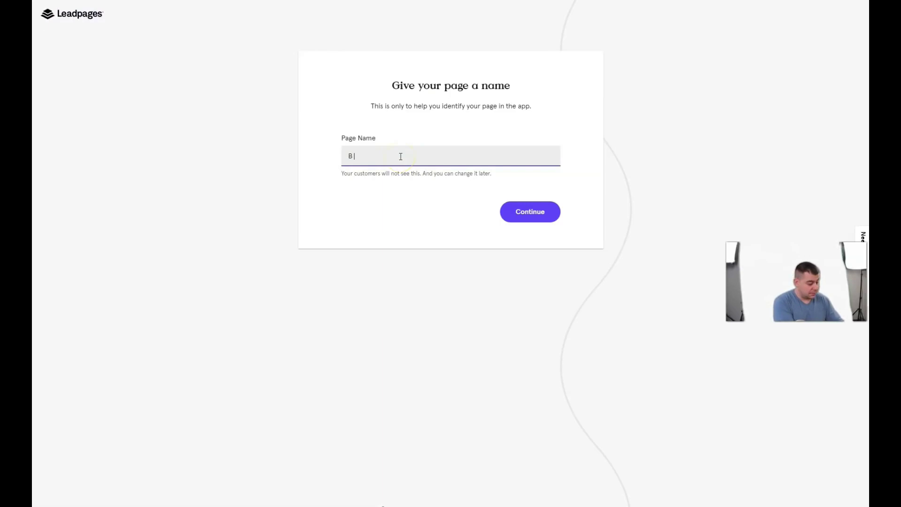
left_click(401, 156)
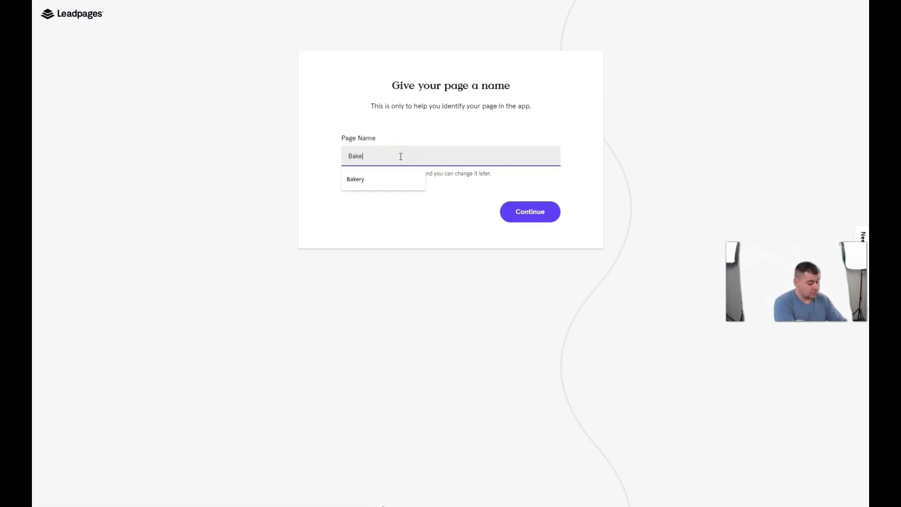
type("akery 1")
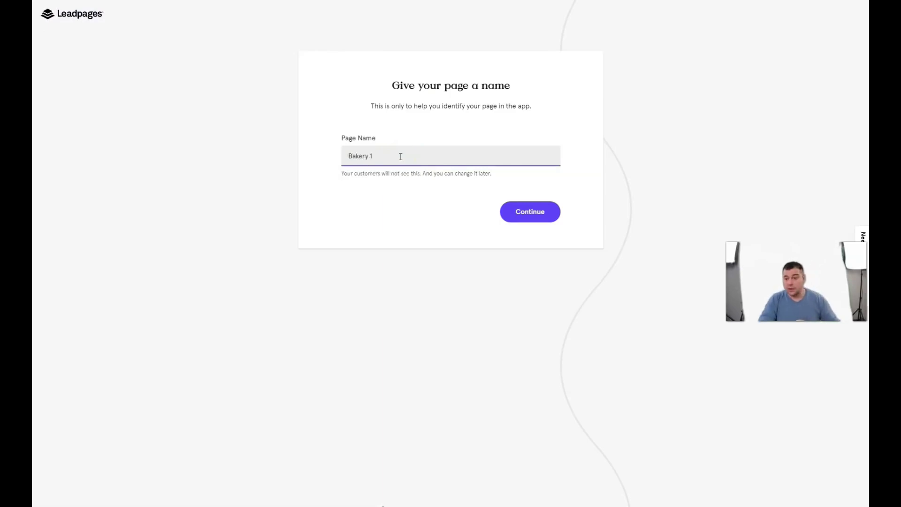
left_click(520, 215)
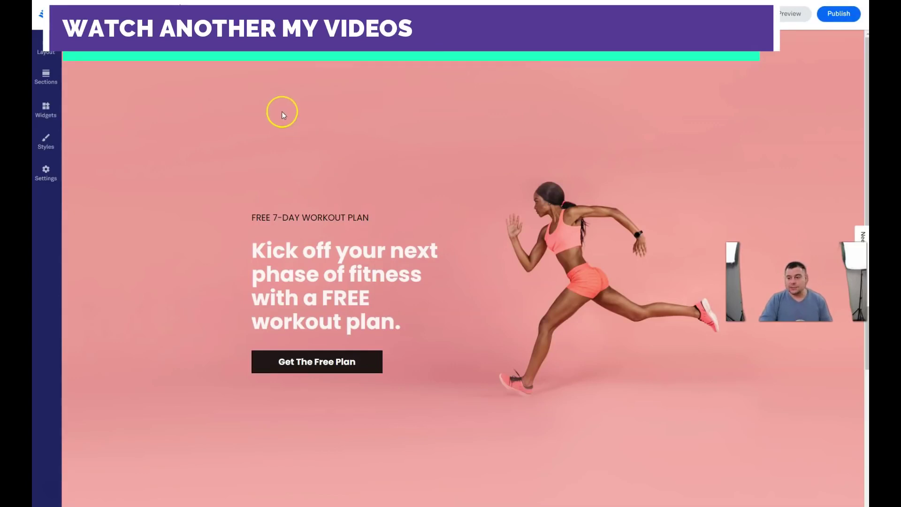
Step: Check the Bakery 1 canvas in the editor, then switch to Preview
scroll(282, 112, "down", 5)
scroll(283, 112, "up", 5)
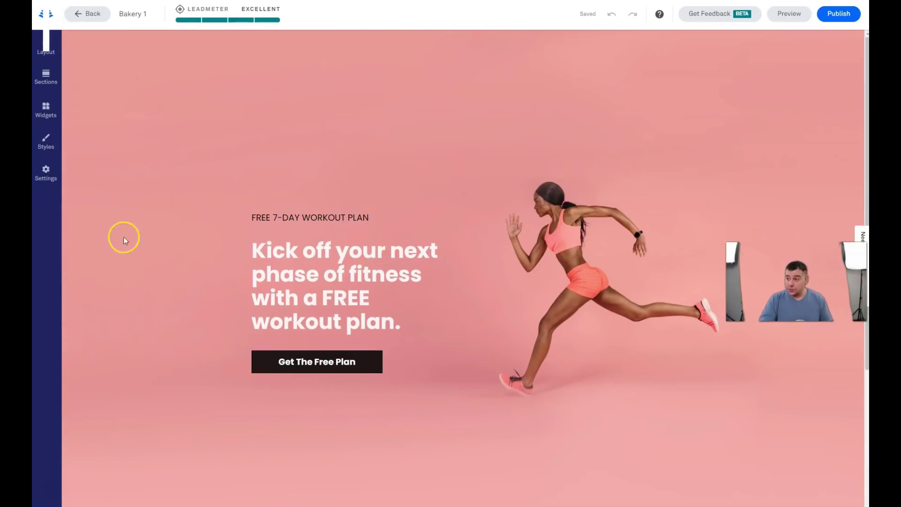
left_click(780, 14)
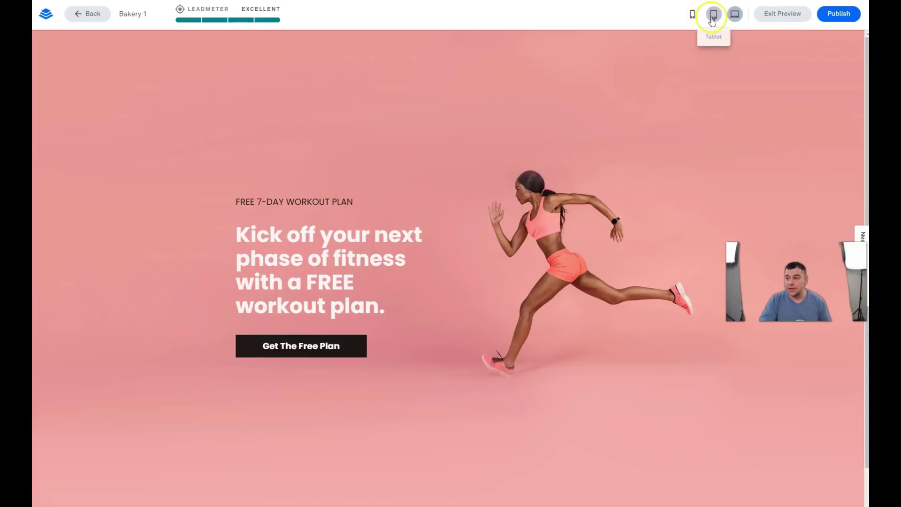
Step: Preview the page at phone, tablet and desktop sizes, then exit preview
left_click(694, 14)
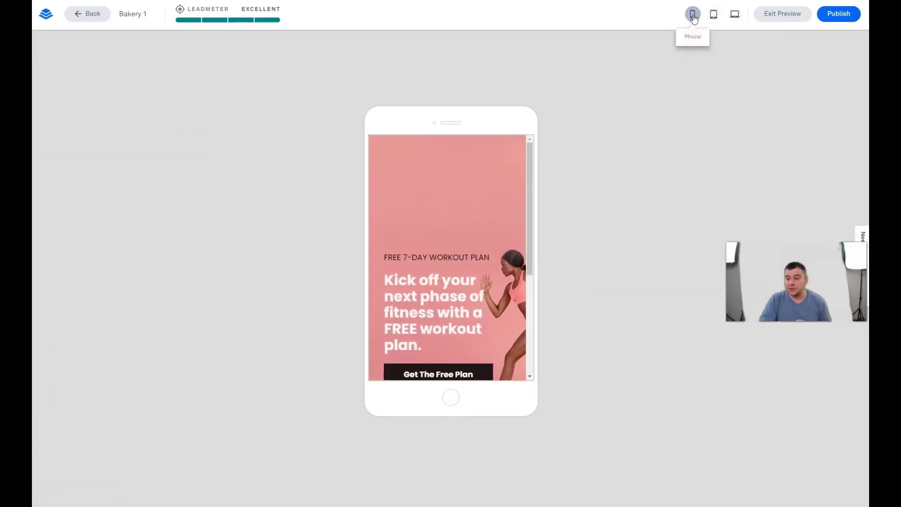
left_click(713, 14)
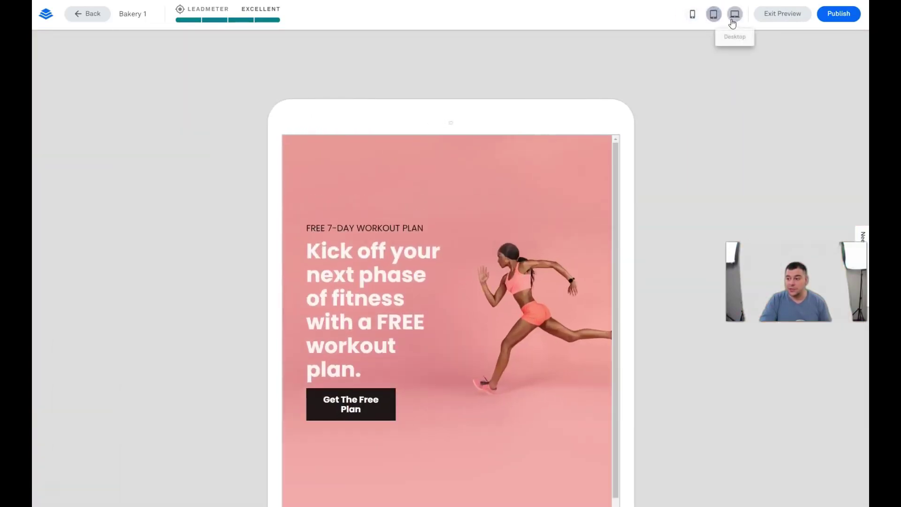
left_click(732, 21)
left_click(780, 14)
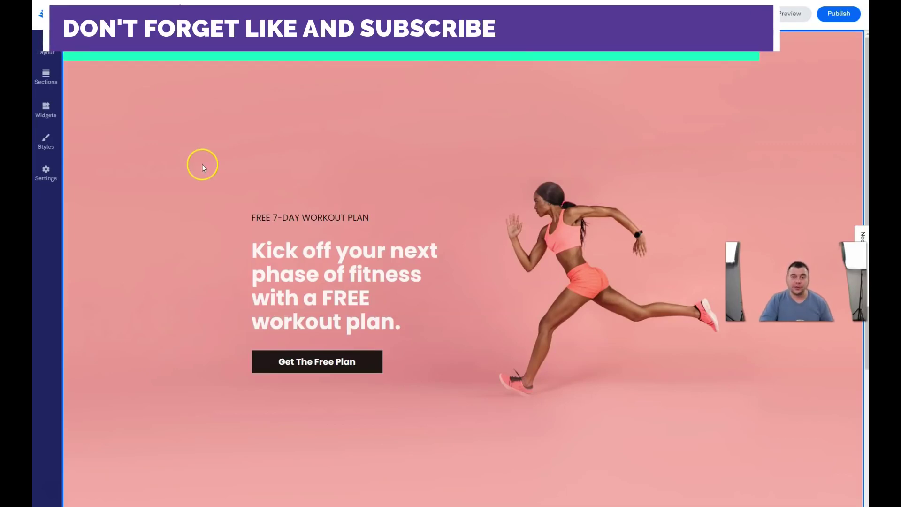
Step: Open the Layout panel, expand the Body section, check its Add column/row options, then collapse it
scroll(202, 163, "down", 5)
scroll(202, 161, "up", 4)
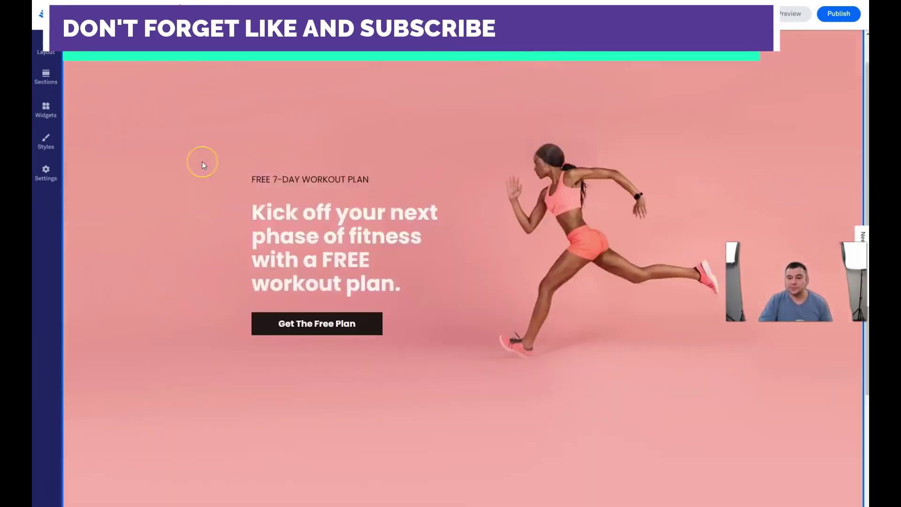
scroll(203, 165, "up", 1)
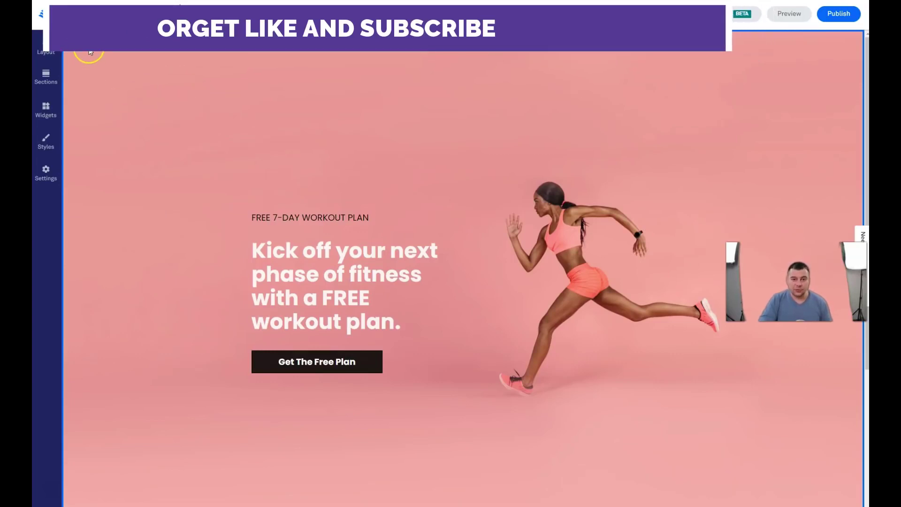
left_click(58, 53)
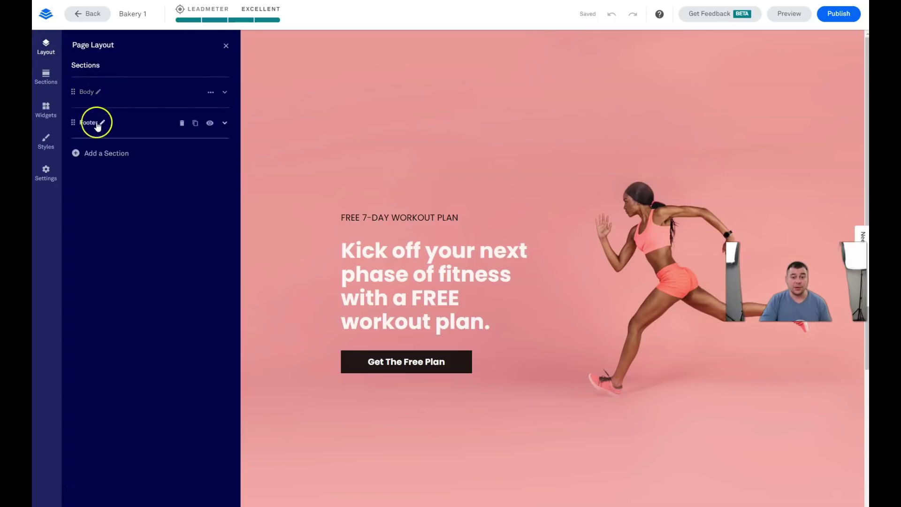
left_click(225, 93)
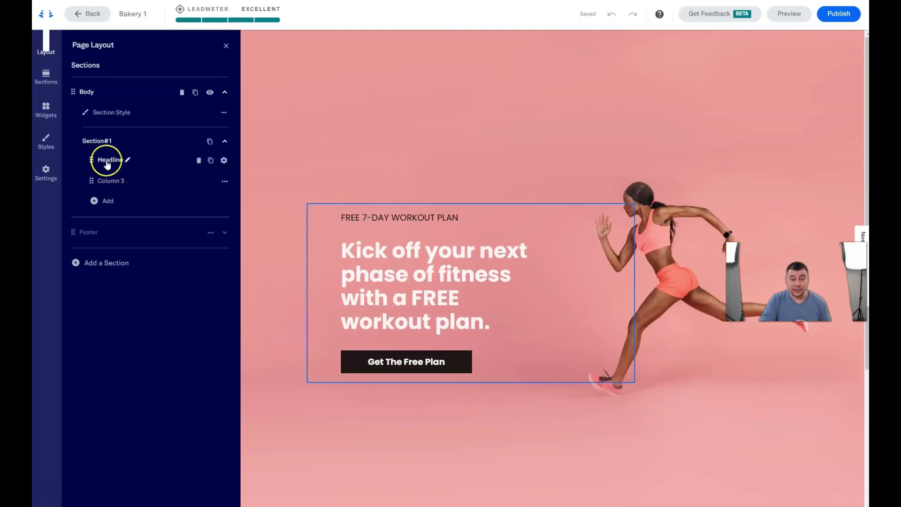
left_click(94, 202)
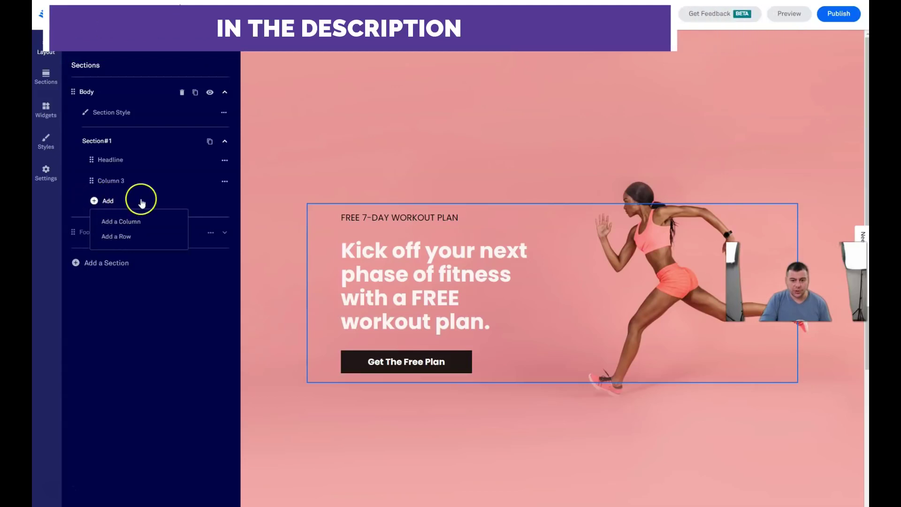
left_click(171, 203)
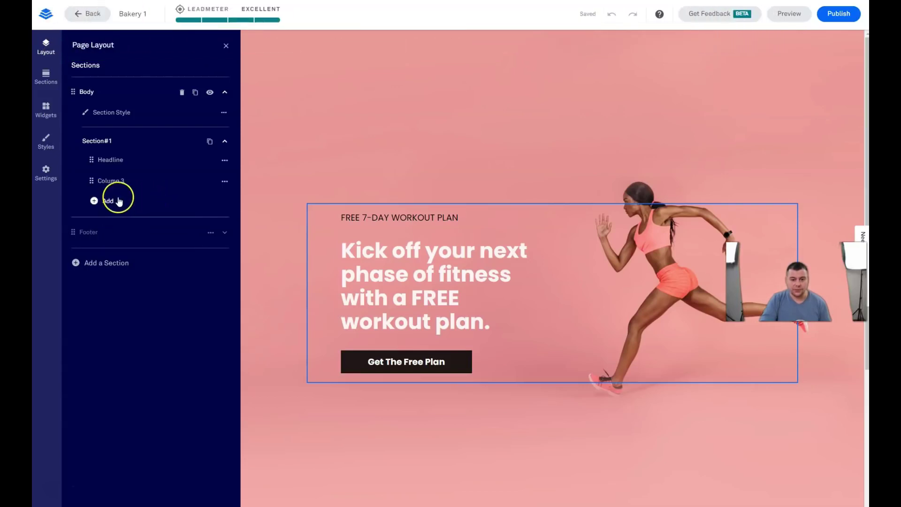
left_click(225, 93)
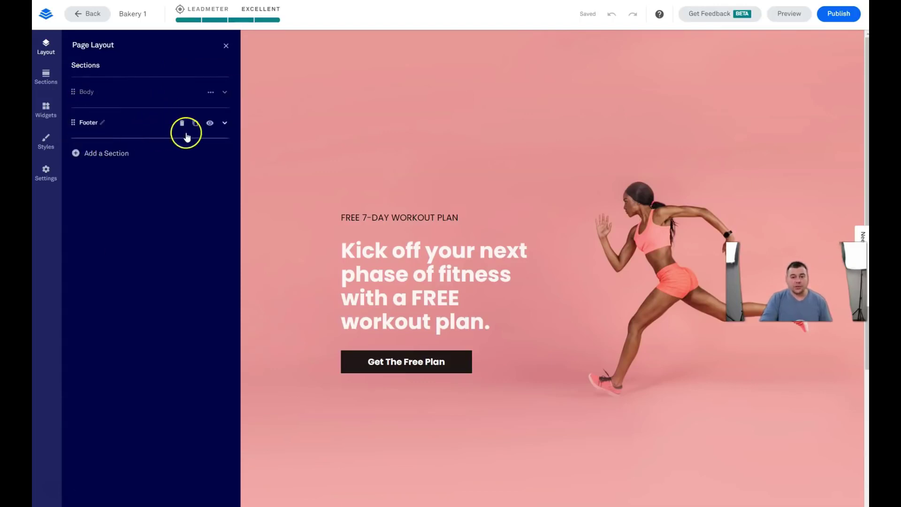
Step: Add a Blank-type three-column section from the Sections panel, then close the panel
left_click(76, 155)
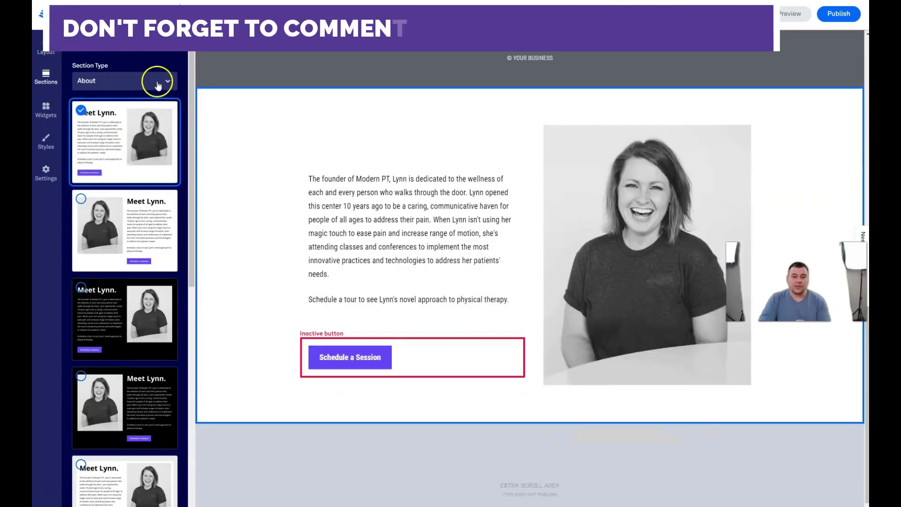
left_click(158, 85)
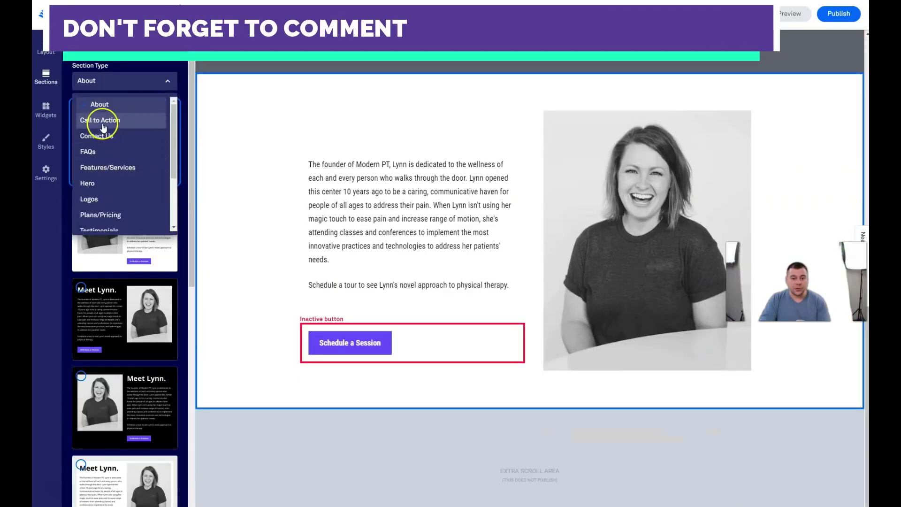
scroll(100, 156, "down", 5)
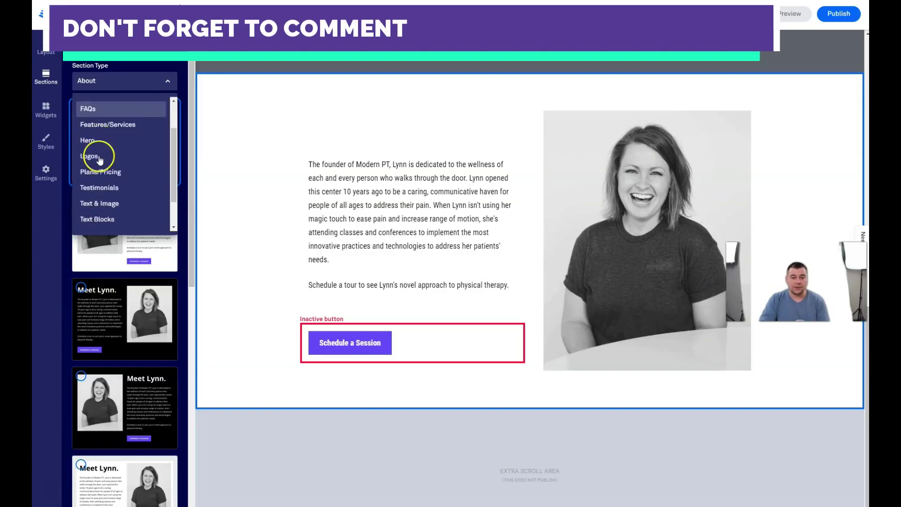
scroll(119, 175, "down", 2)
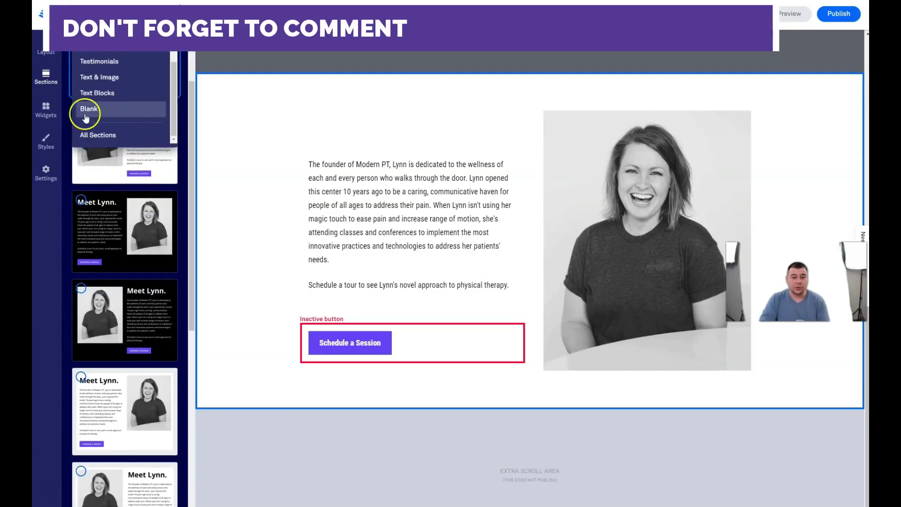
left_click(89, 111)
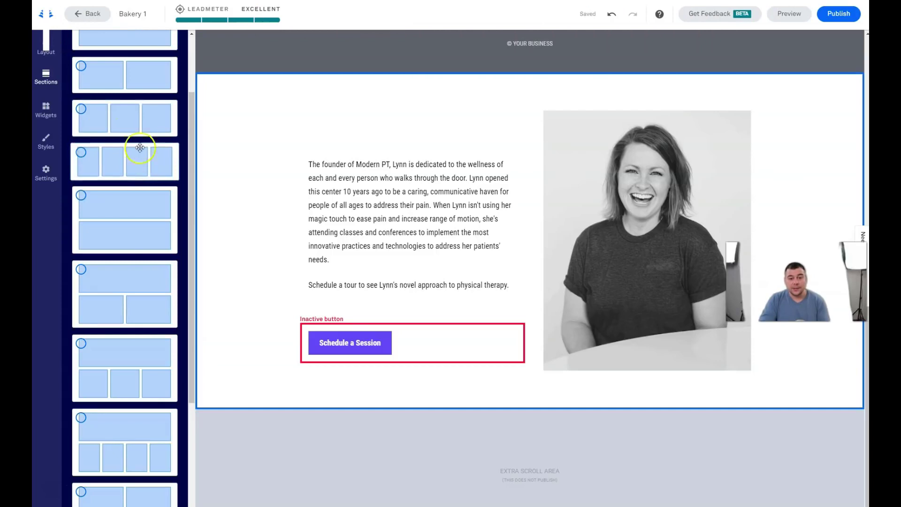
scroll(133, 148, "up", 2)
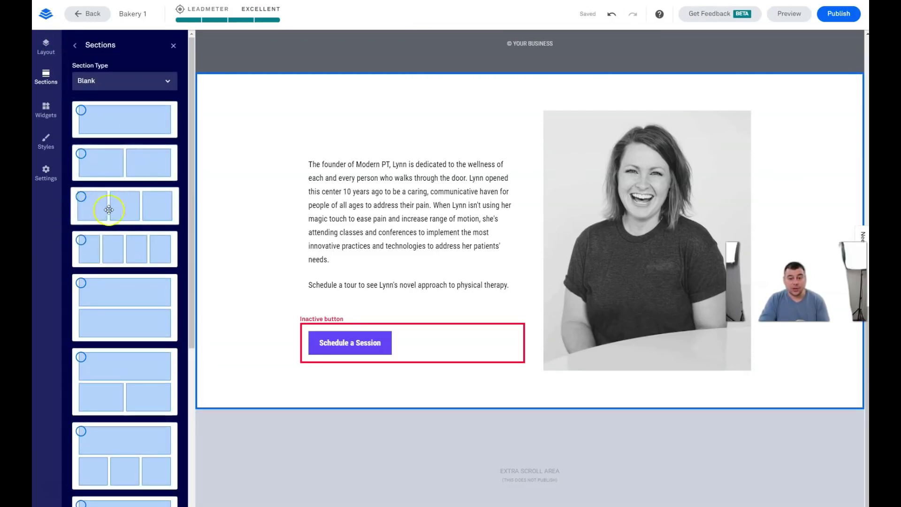
left_click(81, 196)
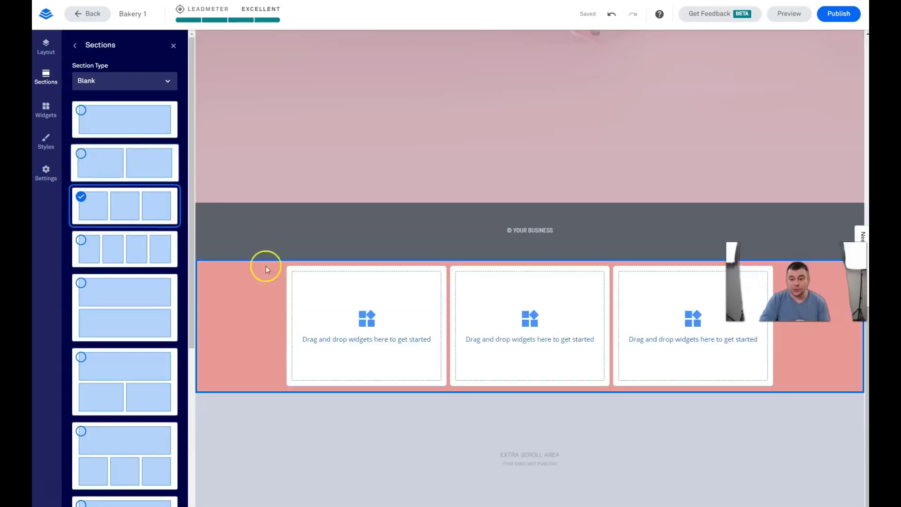
left_click(173, 46)
Step: Scroll the page to check the new Blank 1 section below the footer
scroll(320, 247, "up", 6)
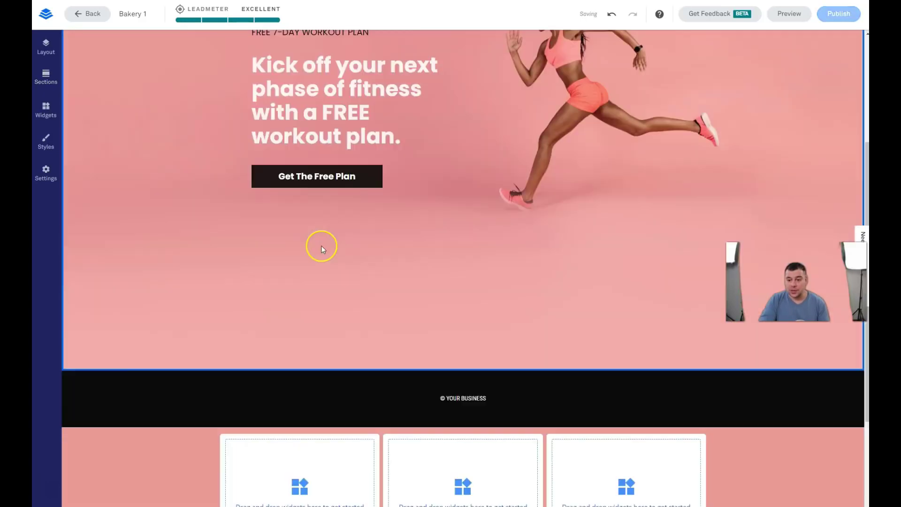
scroll(523, 254, "down", 6)
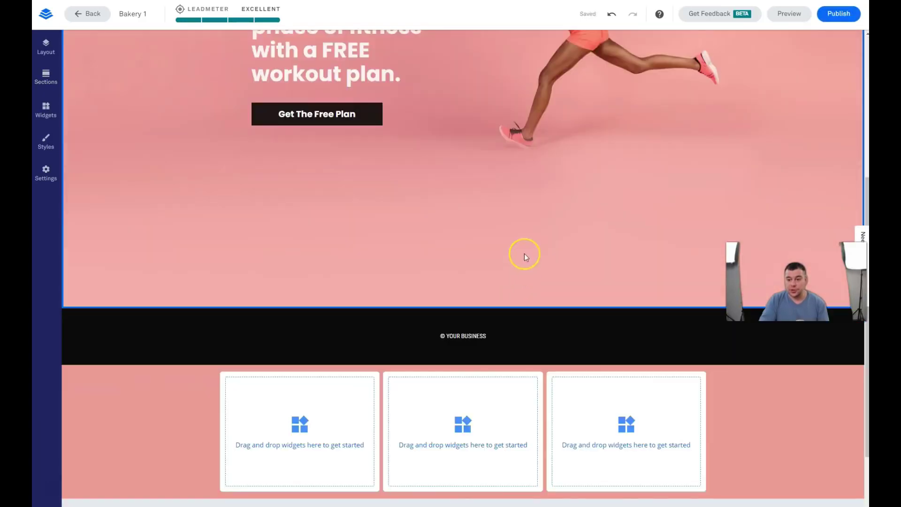
scroll(135, 337, "down", 2)
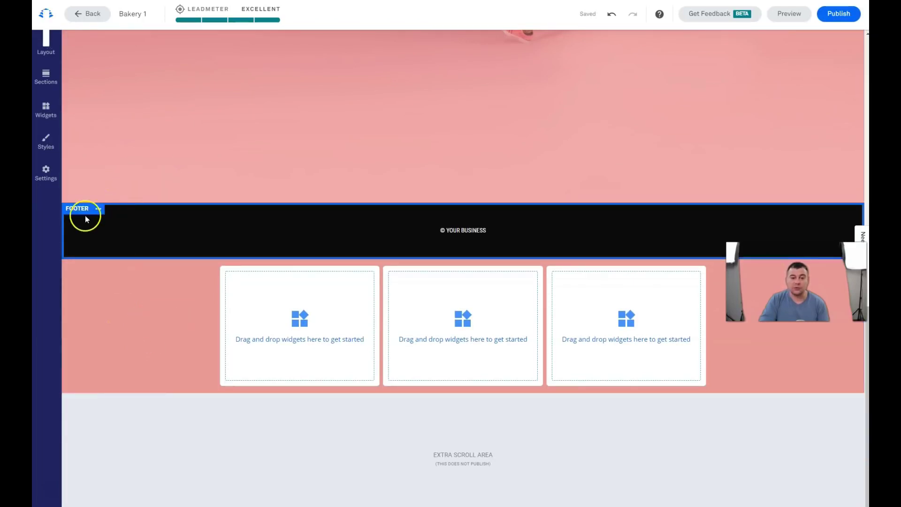
scroll(195, 263, "up", 5)
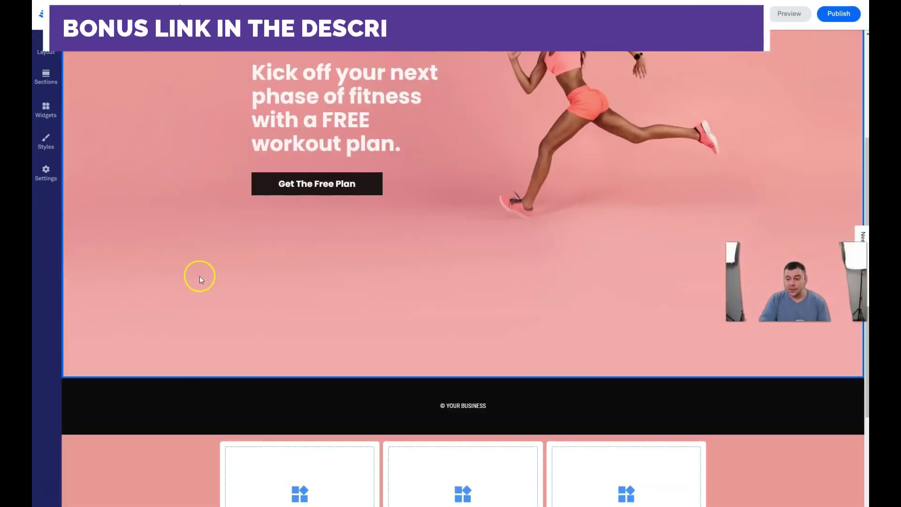
scroll(200, 277, "down", 5)
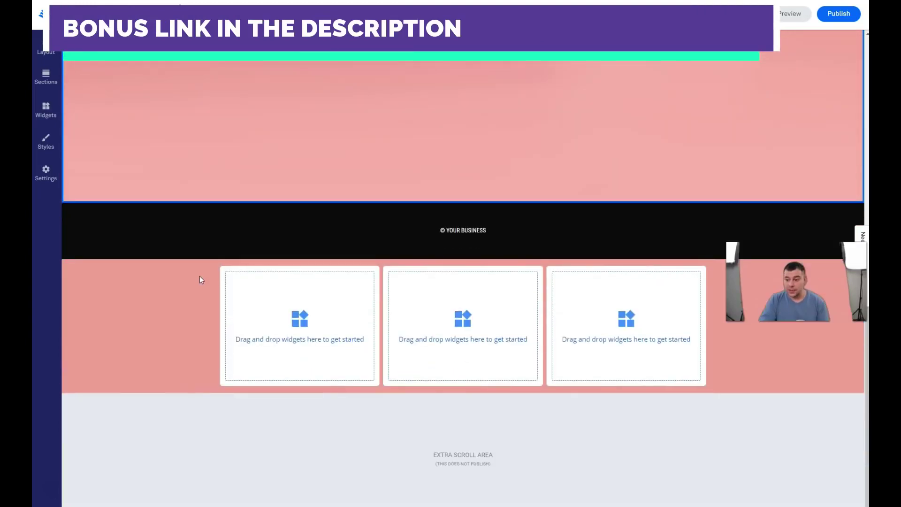
scroll(161, 287, "up", 3)
scroll(162, 288, "down", 4)
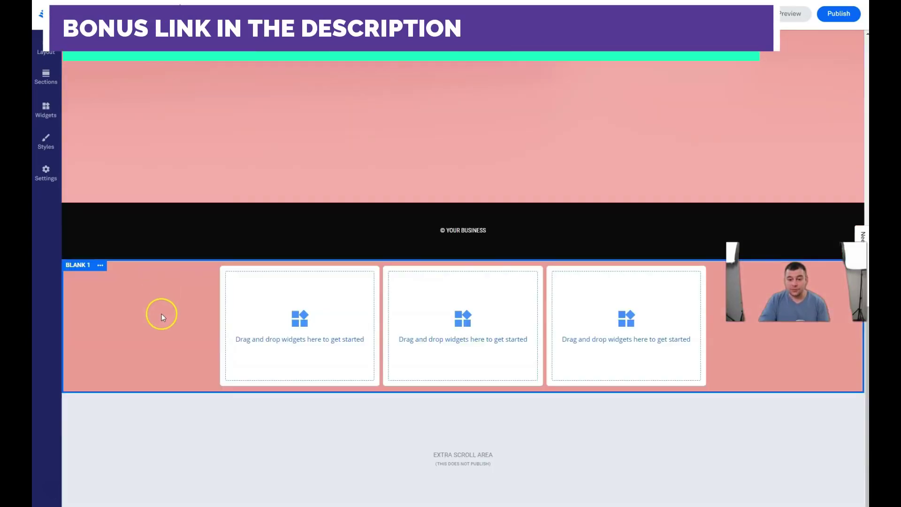
scroll(162, 314, "up", 5)
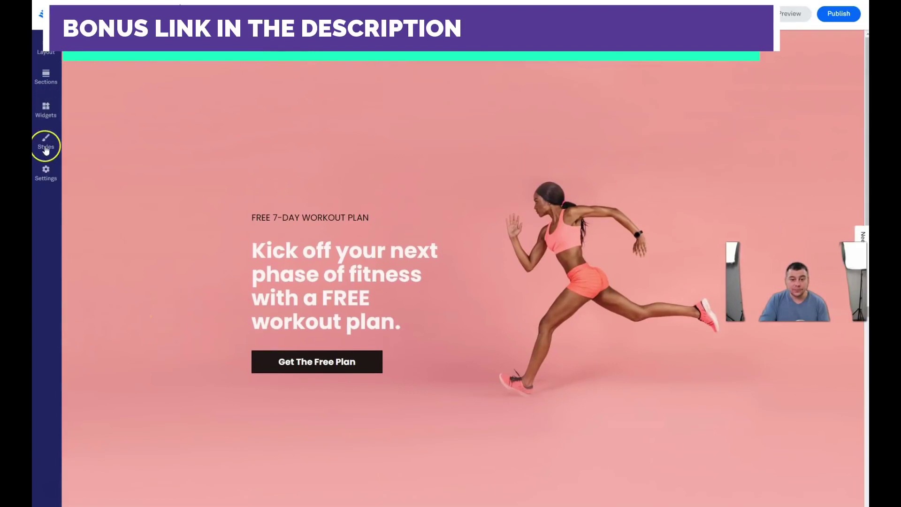
left_click(46, 149)
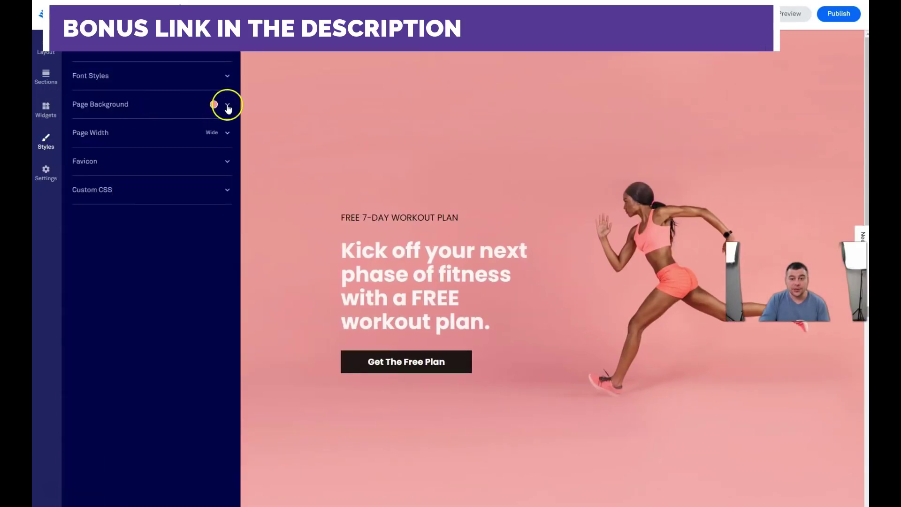
left_click(227, 105)
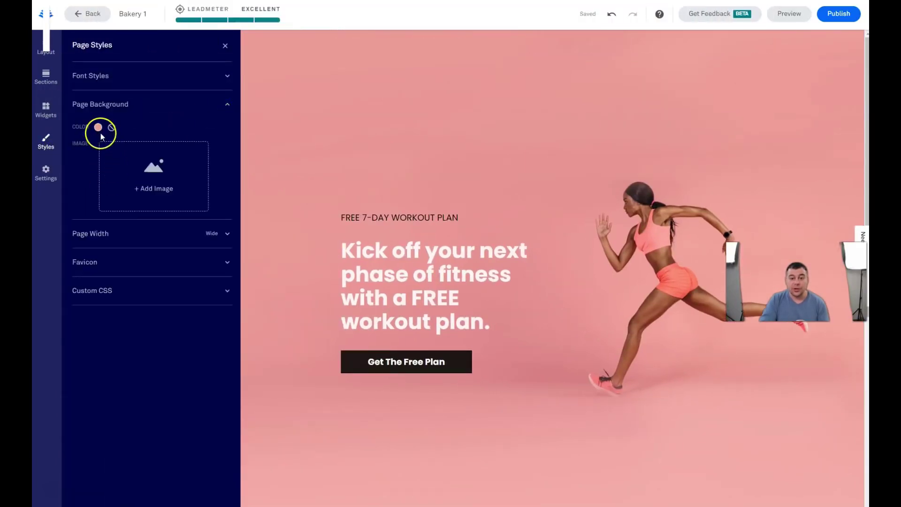
left_click(227, 105)
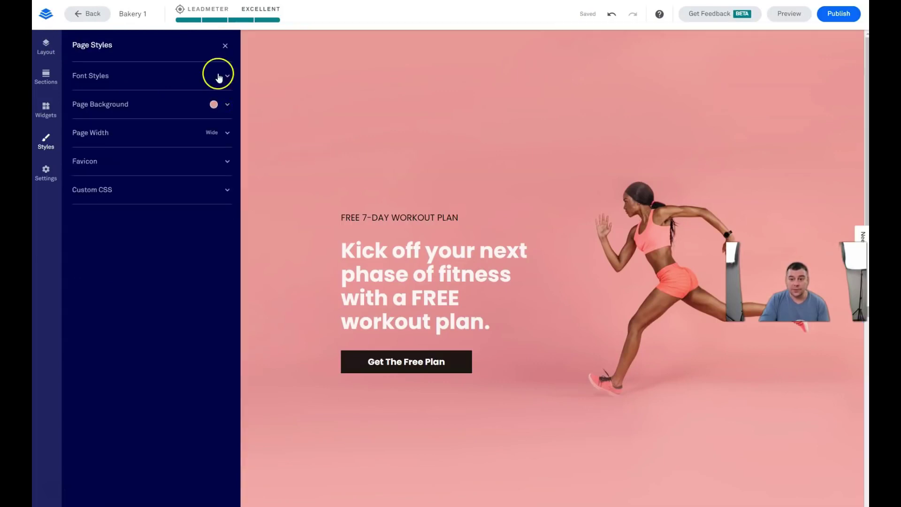
left_click(226, 47)
scroll(338, 301, "down", 8)
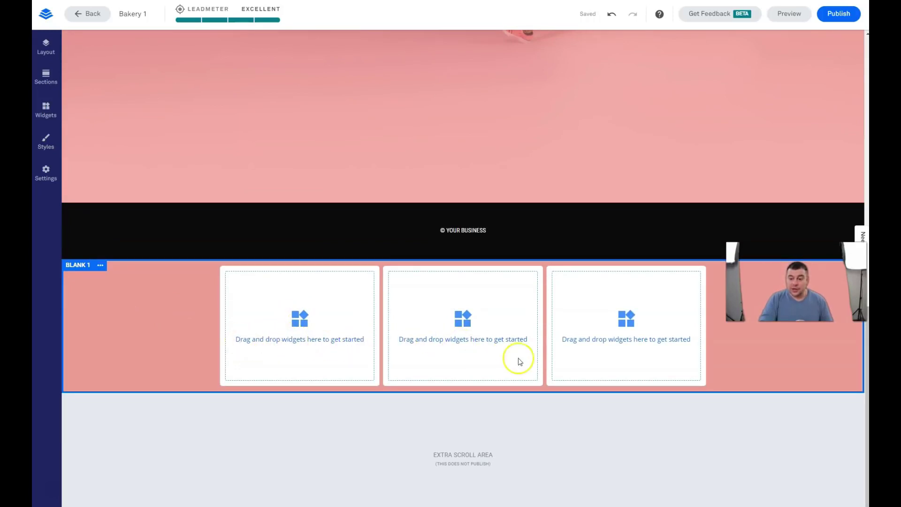
Step: Drag Text, Image and Video widgets into Blank 1's three columns, plus a Space widget above the text
left_click(43, 104)
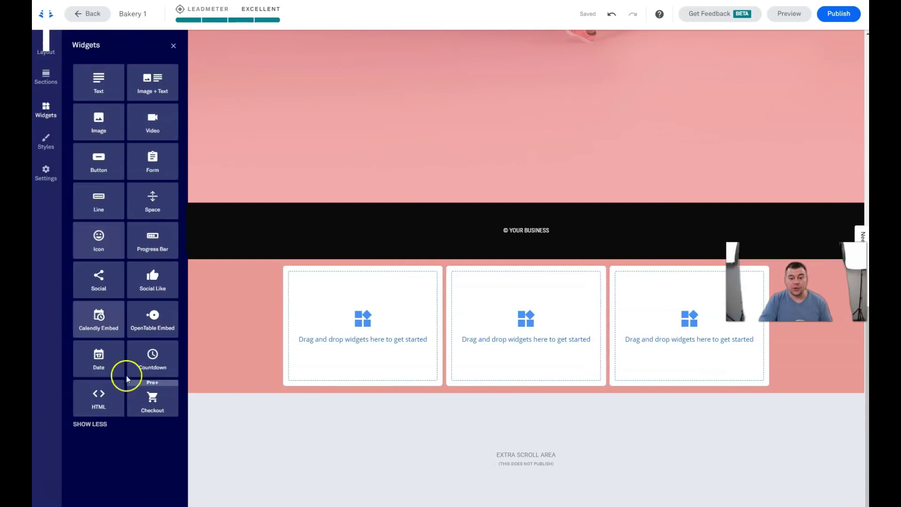
left_click(90, 424)
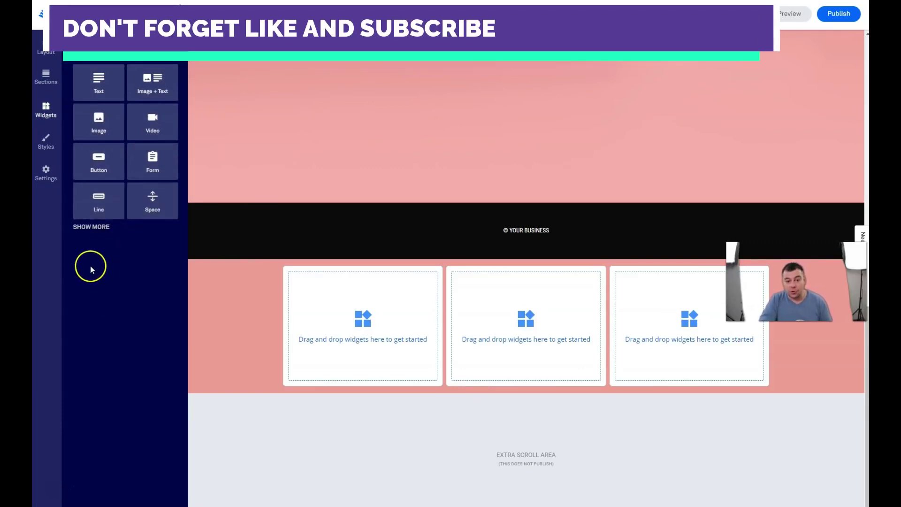
left_click(91, 228)
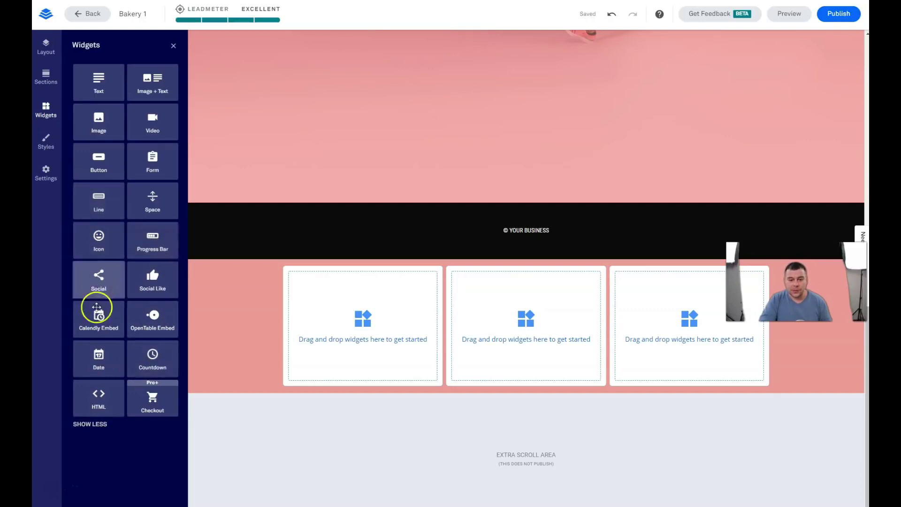
left_click(99, 422)
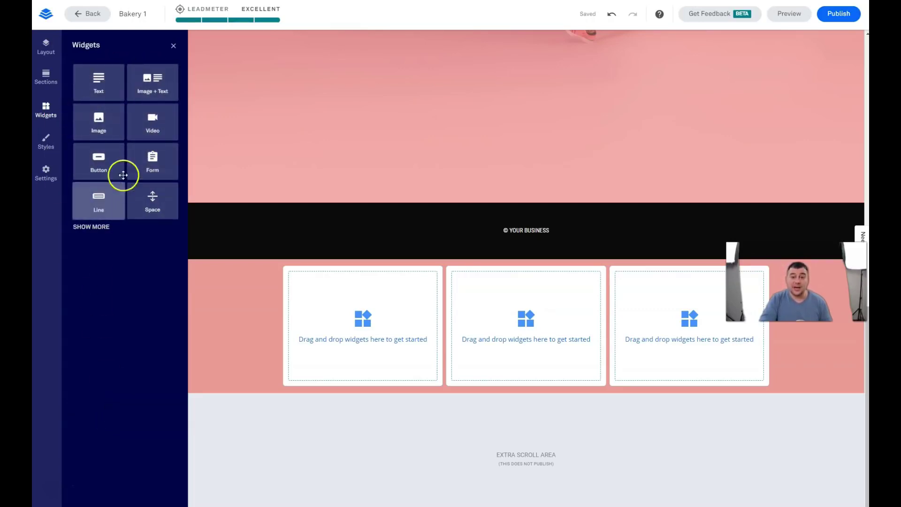
left_click_drag(99, 82, 353, 328)
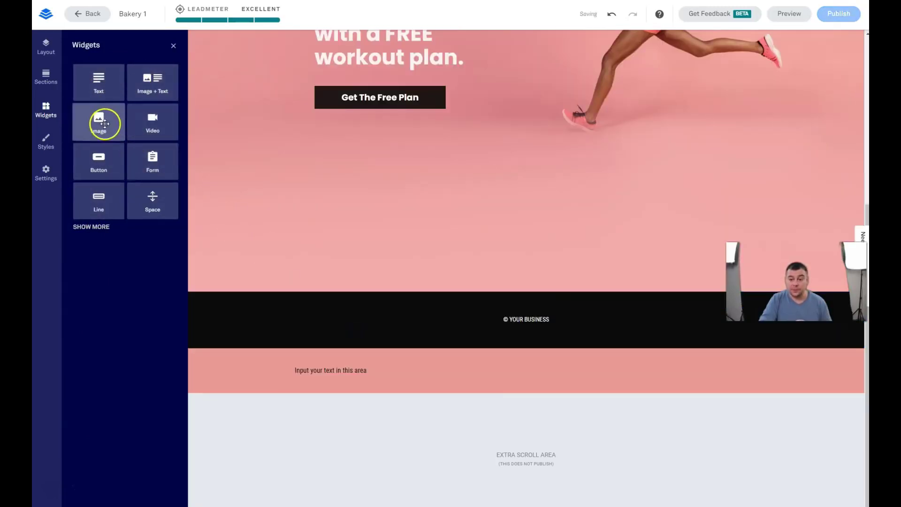
left_click_drag(105, 123, 522, 373)
left_click_drag(150, 121, 720, 412)
left_click(479, 368)
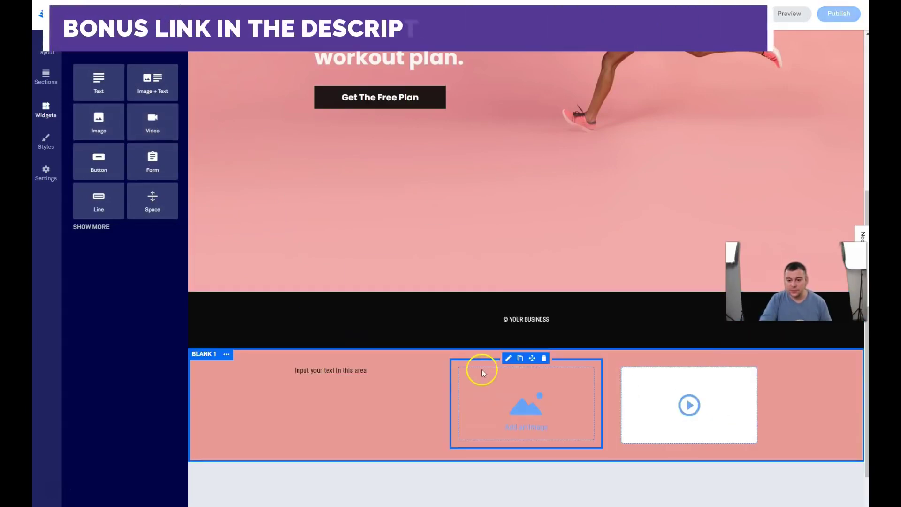
left_click(320, 372)
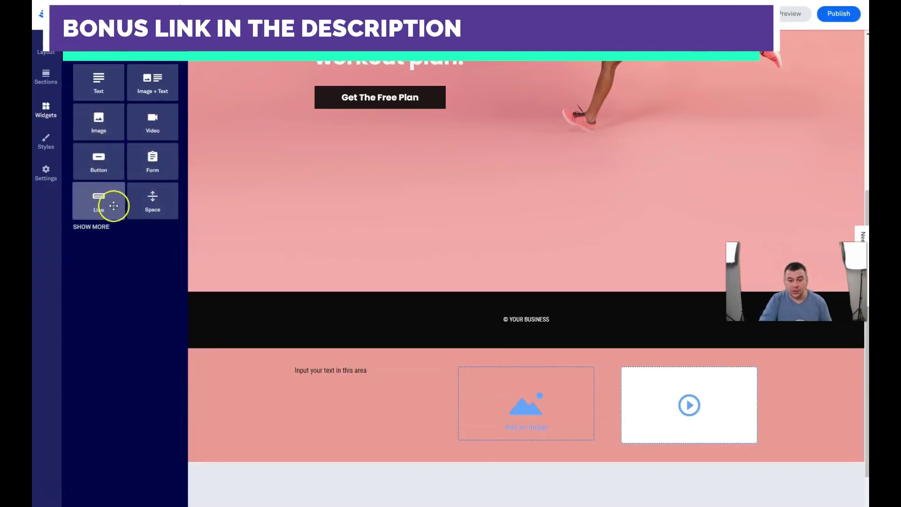
left_click_drag(155, 209, 338, 374)
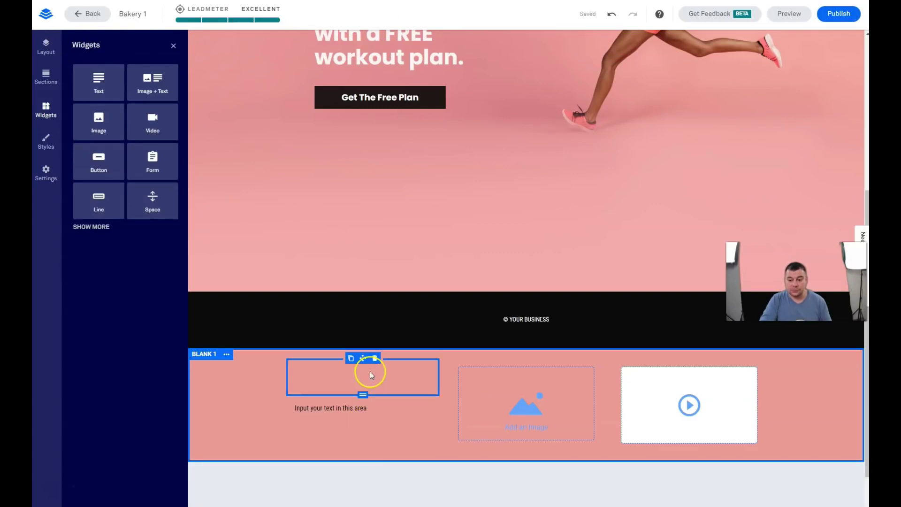
Step: Make the Blank 1 text Jumbo style with smaller size and a recent colour, shrinking its spacer
left_click_drag(364, 393, 362, 386)
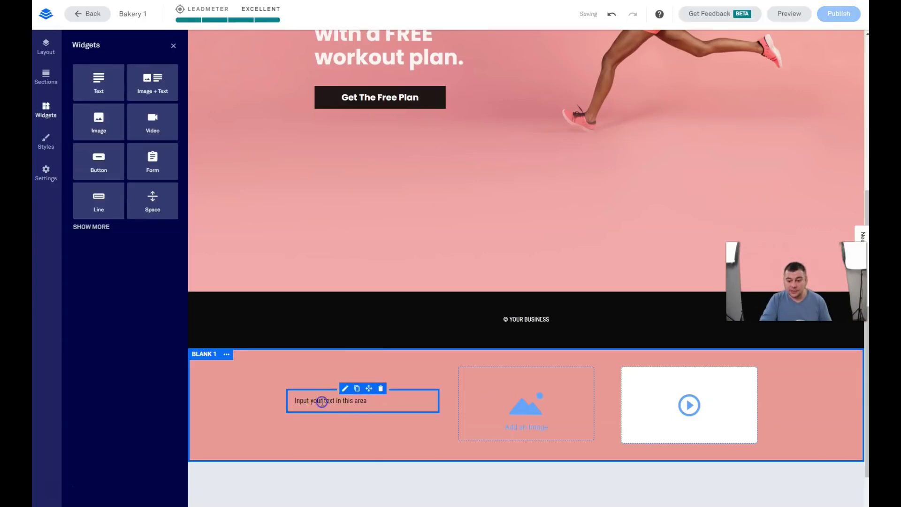
left_click(321, 403)
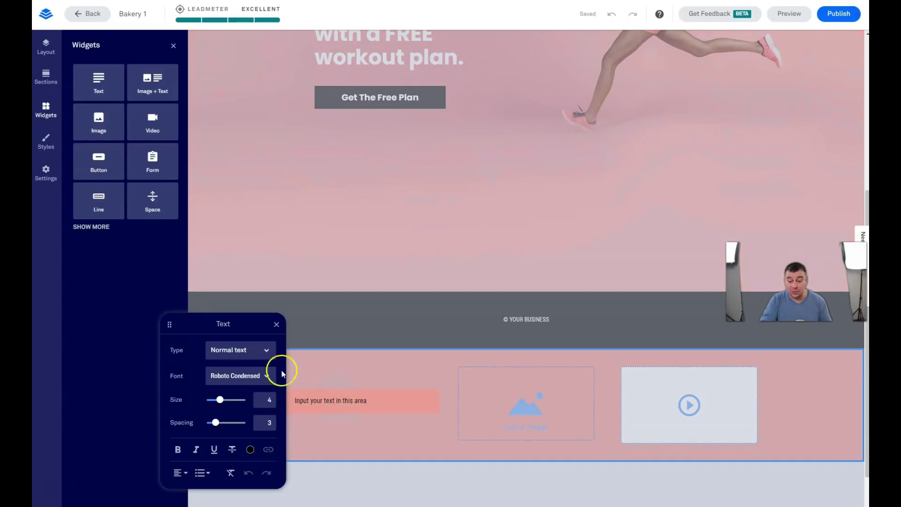
left_click(266, 353)
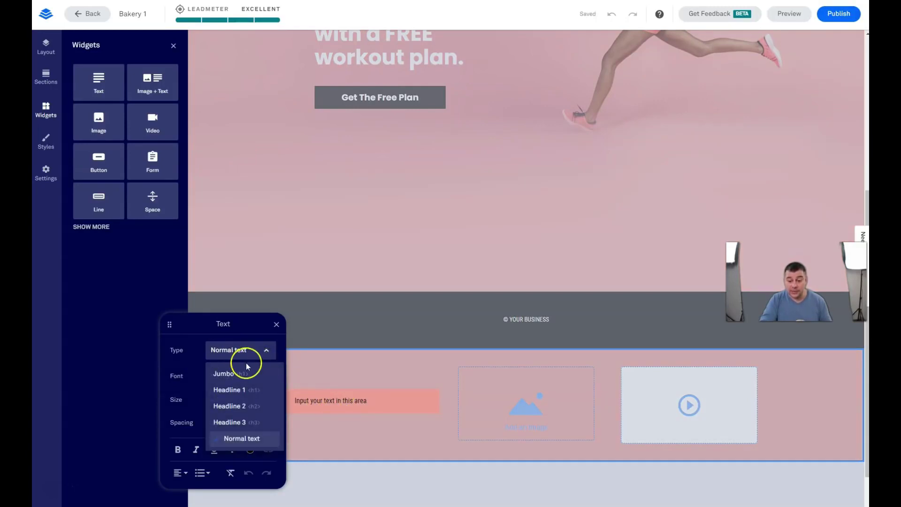
left_click(231, 374)
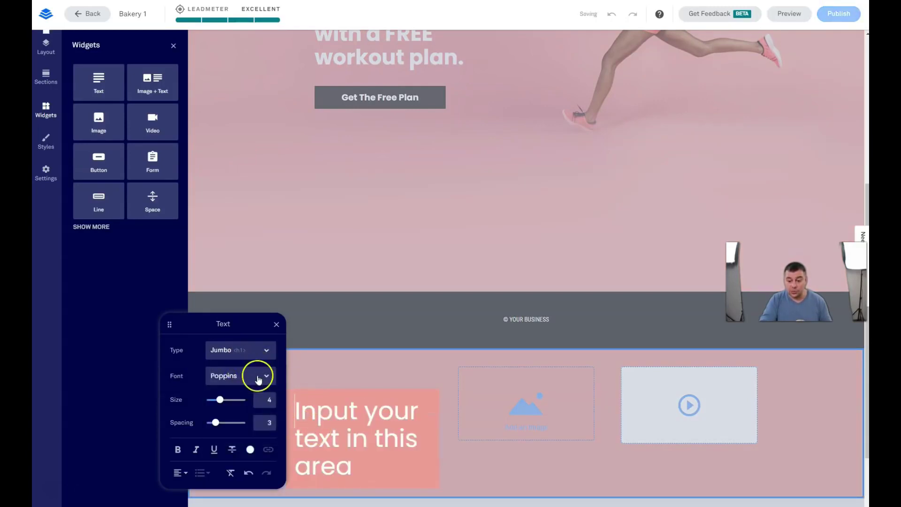
left_click_drag(220, 399, 211, 423)
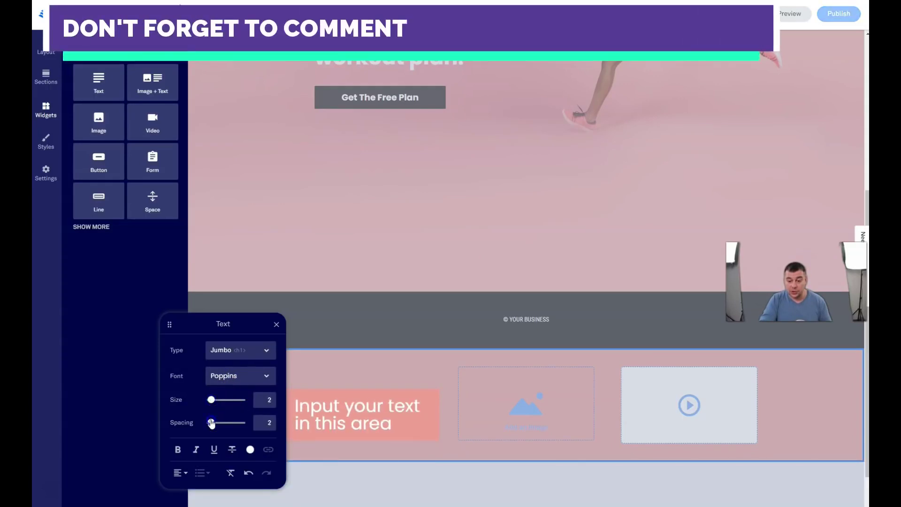
left_click(251, 450)
left_click(195, 386)
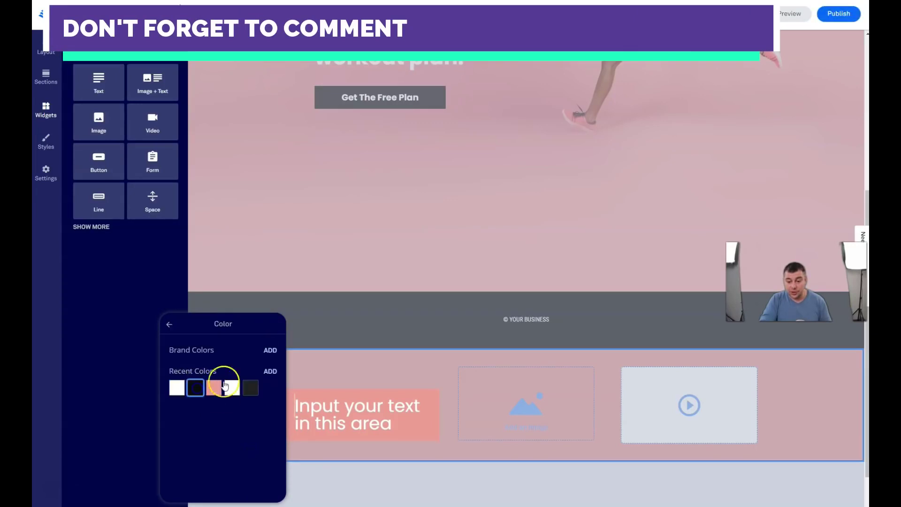
left_click(169, 324)
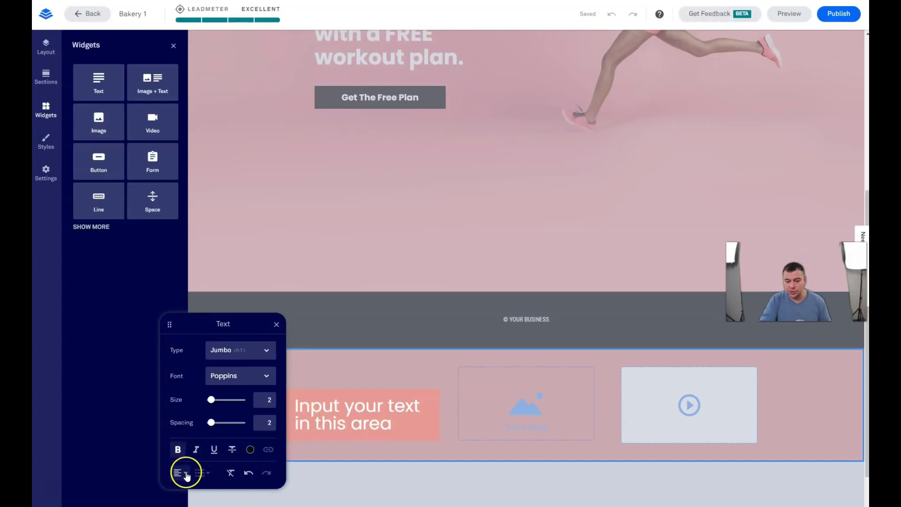
left_click(277, 326)
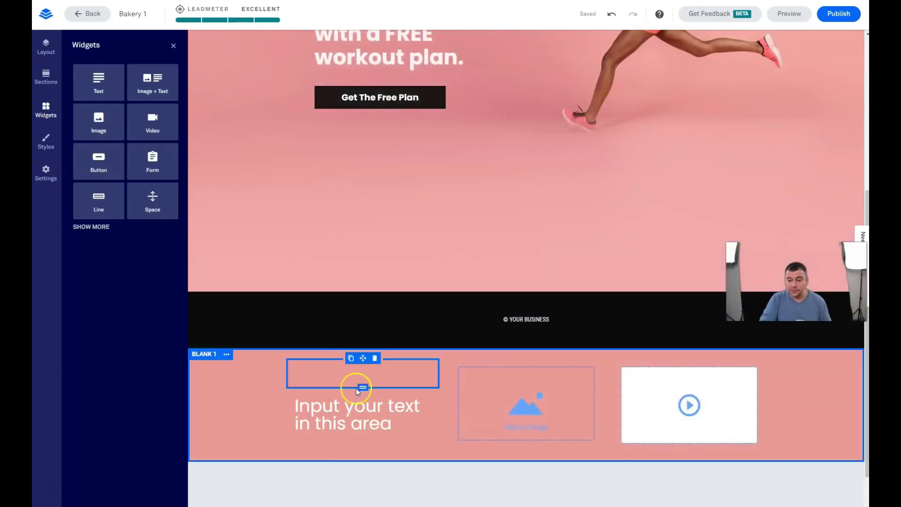
left_click_drag(356, 383, 363, 372)
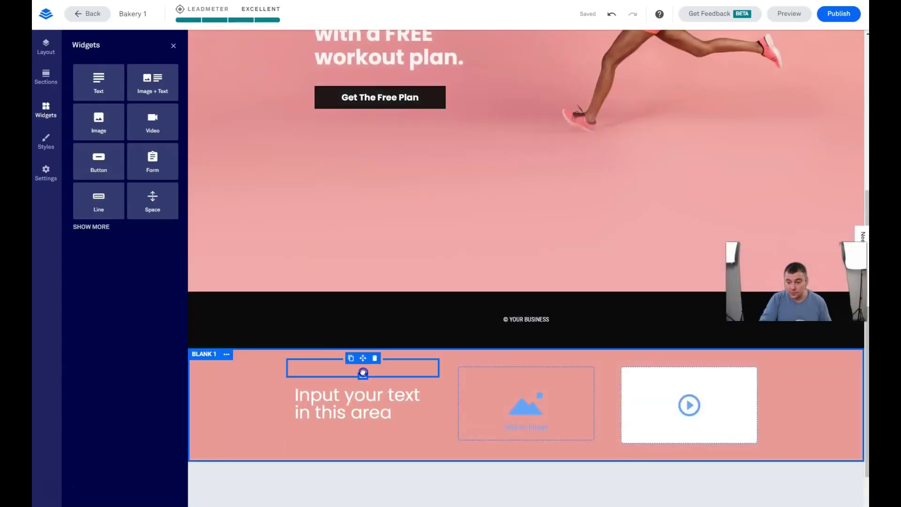
left_click(496, 396)
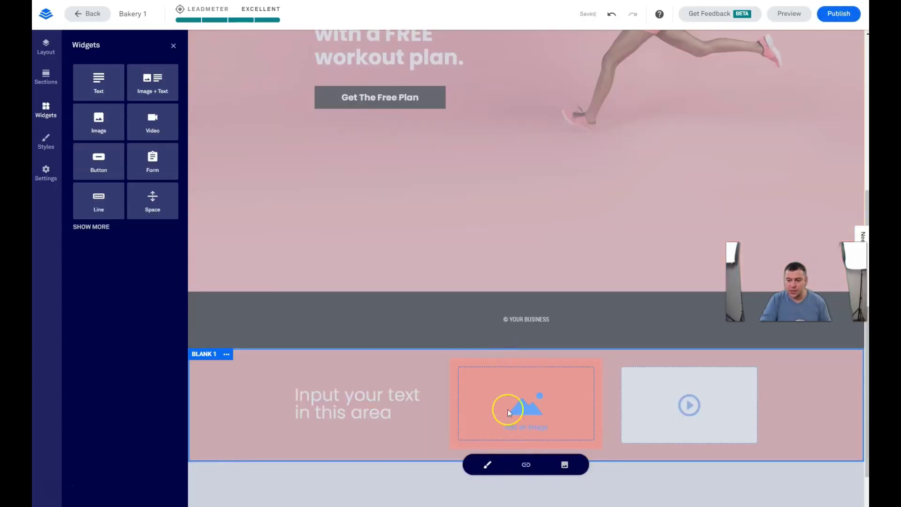
Step: Narrow the image placeholder's width in its display settings
left_click(488, 467)
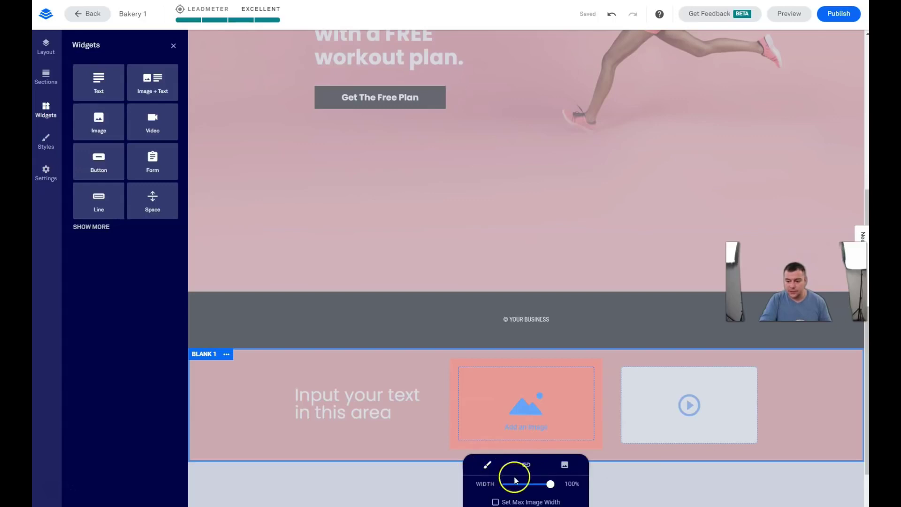
left_click_drag(550, 485, 527, 483)
scroll(539, 483, "down", 2)
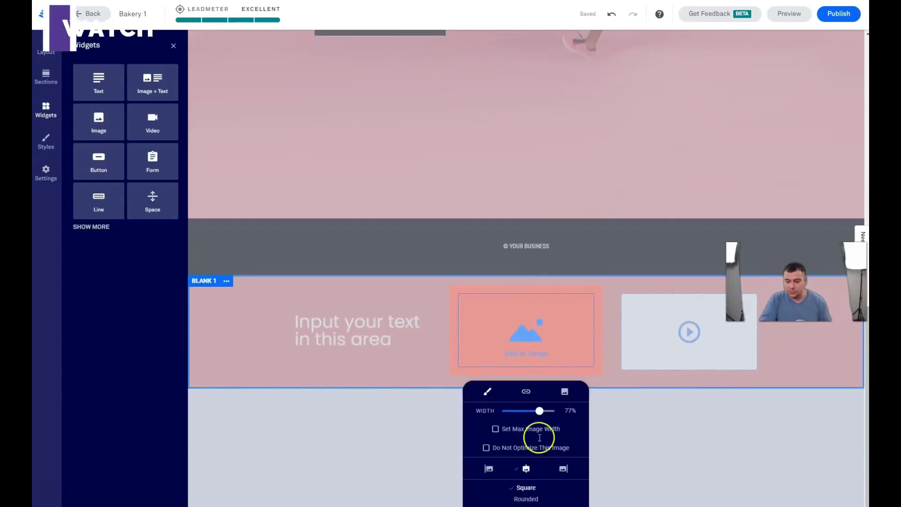
mouse_move(540, 412)
left_mouse_down()
mouse_move(511, 412)
mouse_move(540, 413)
left_mouse_up()
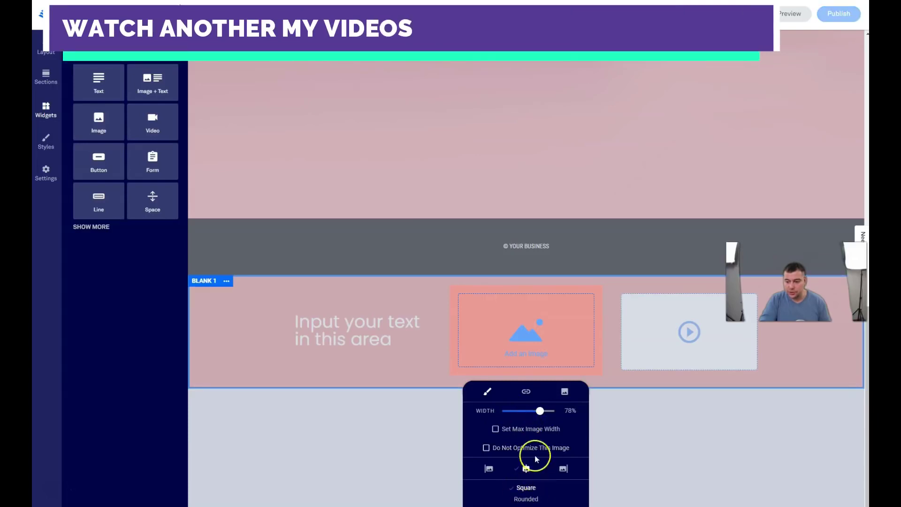
left_click(446, 304)
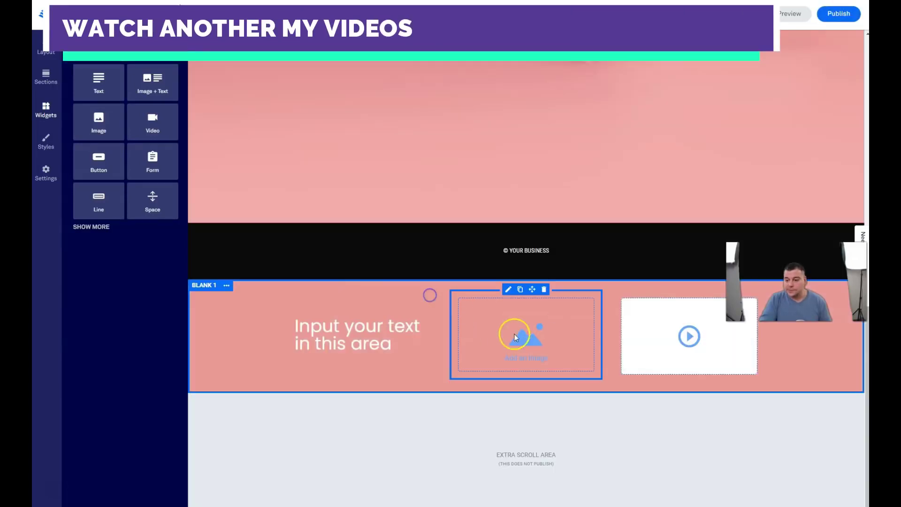
Step: Delete the Blank 1 section and confirm the deletion
left_click(227, 286)
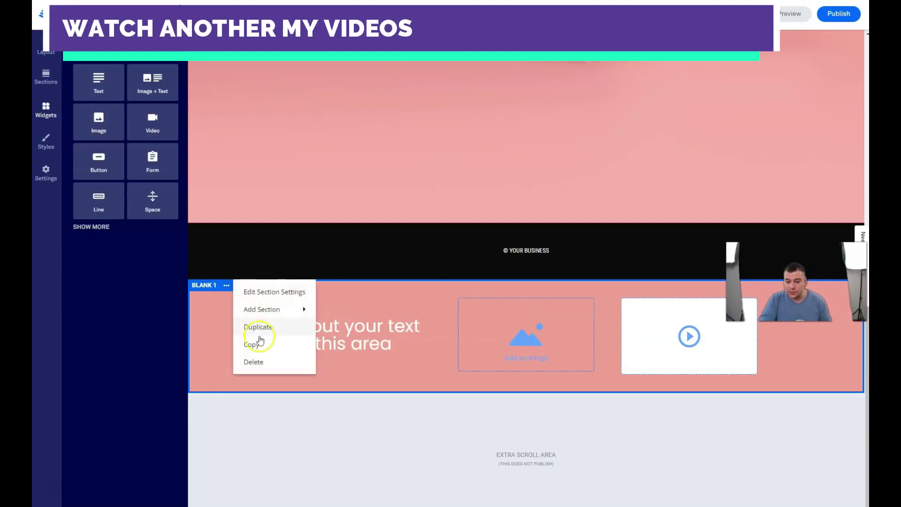
left_click(254, 362)
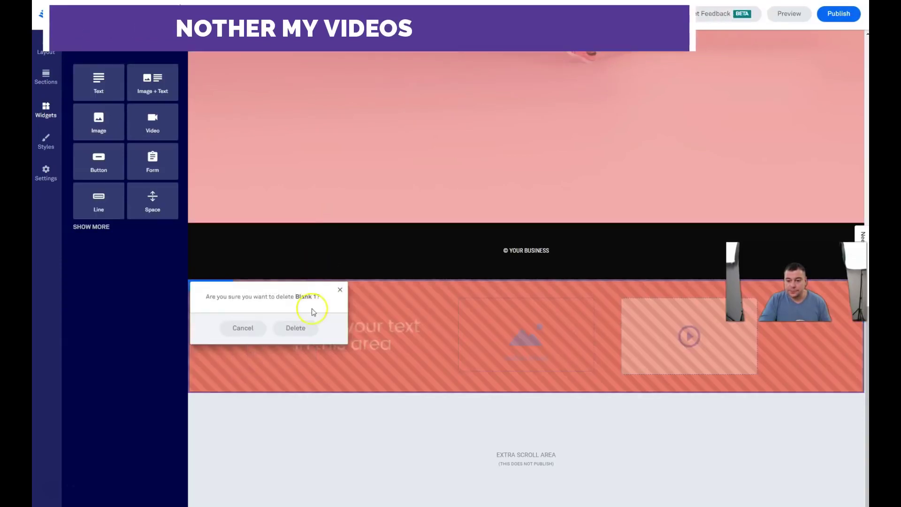
left_click(296, 327)
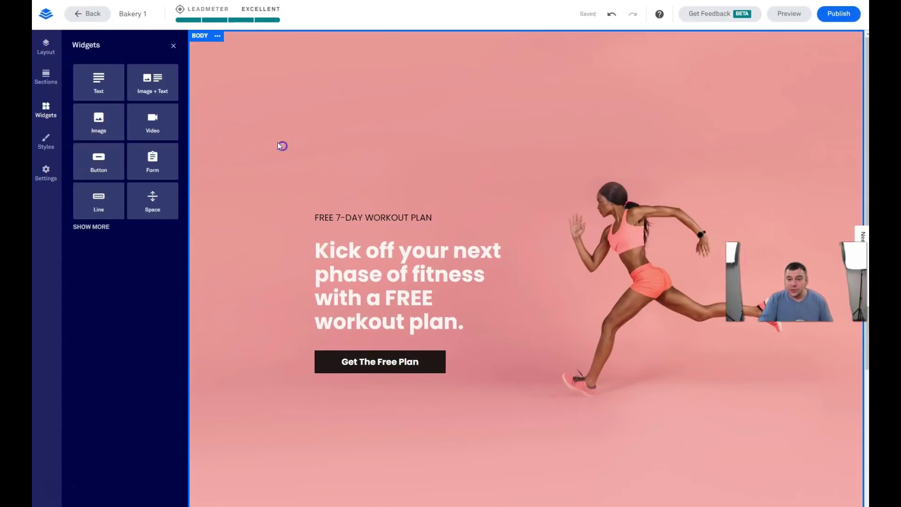
Step: Swap the body section's runner background image for the chocolate cake photo
left_click(174, 46)
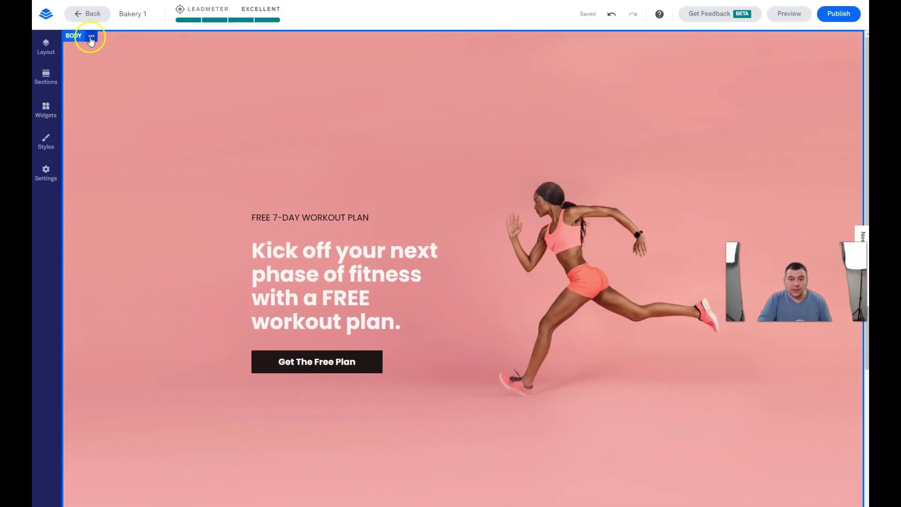
left_click(91, 37)
left_click(113, 45)
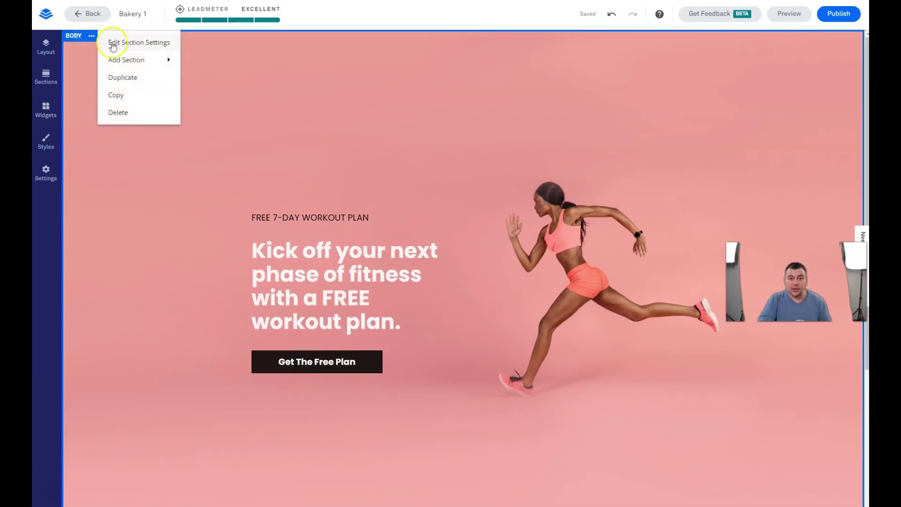
mouse_move(123, 60)
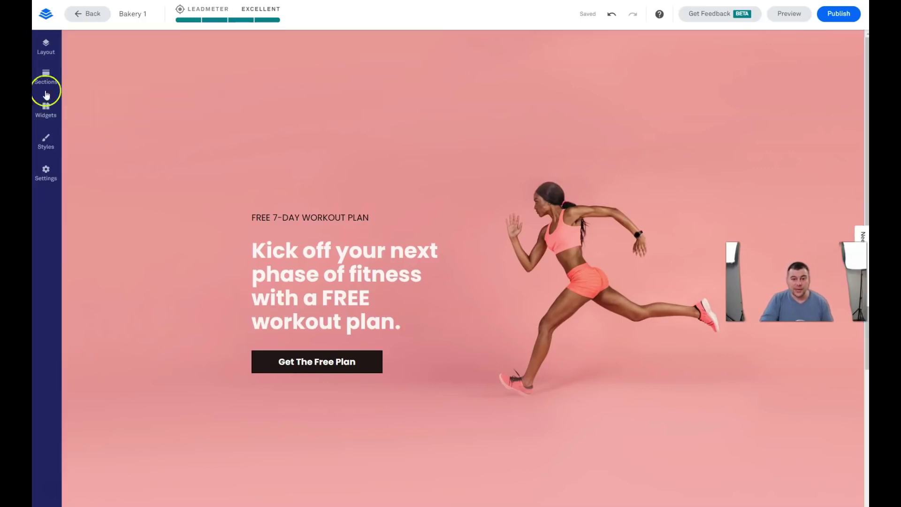
left_click(91, 36)
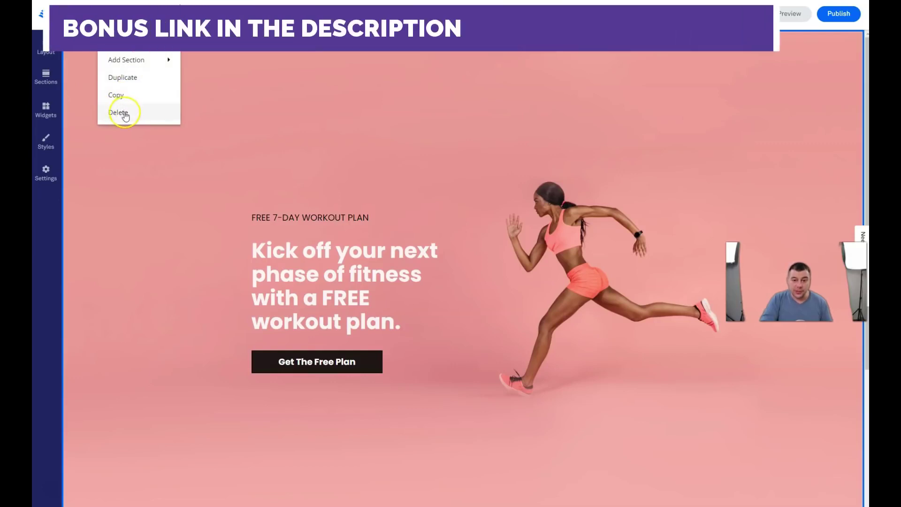
left_click(136, 43)
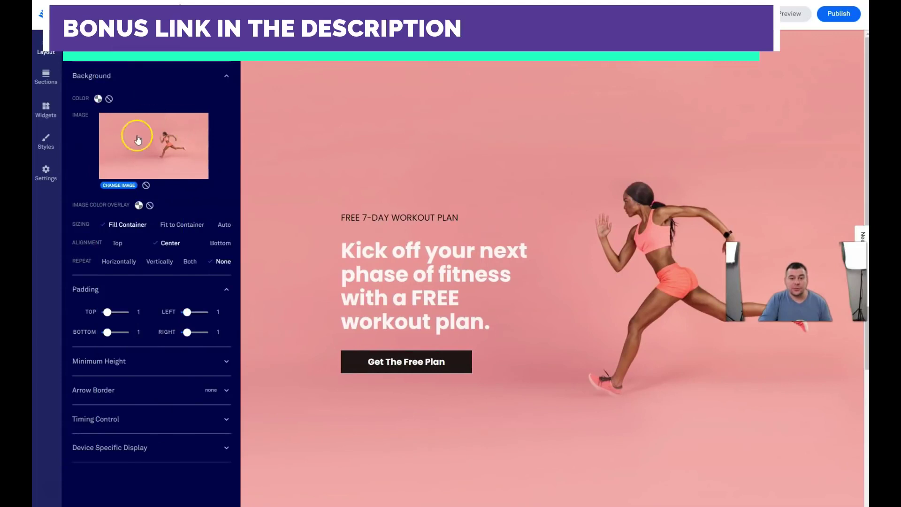
left_click(113, 186)
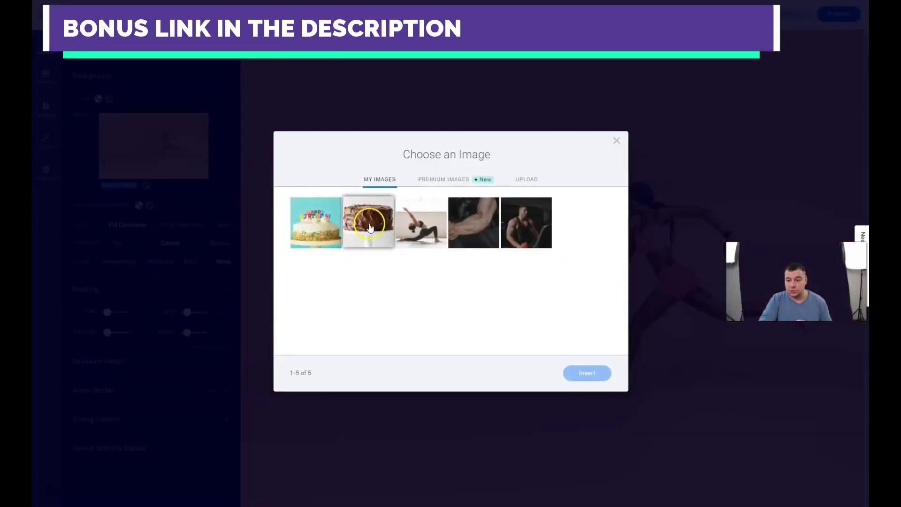
left_click(370, 222)
left_click(585, 374)
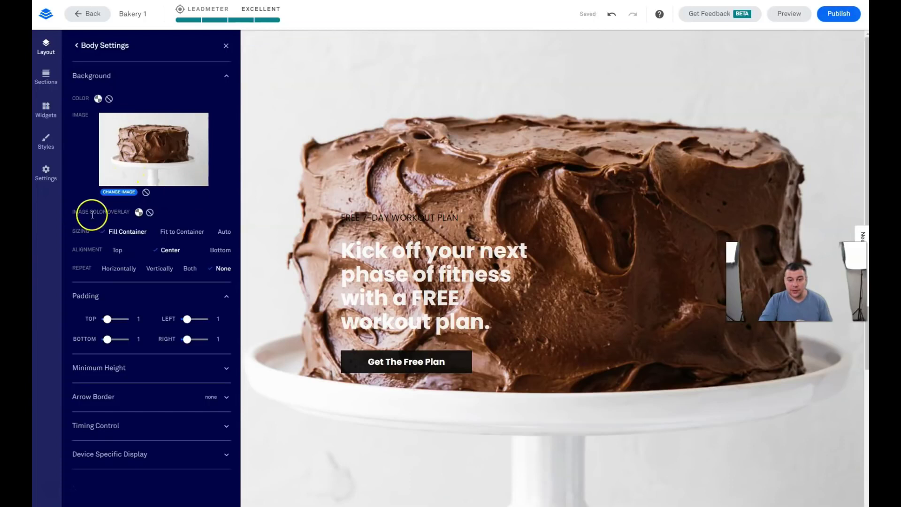
Step: Give the cake background a dark grey 080808 colour overlay at 35 opacity
left_click(139, 213)
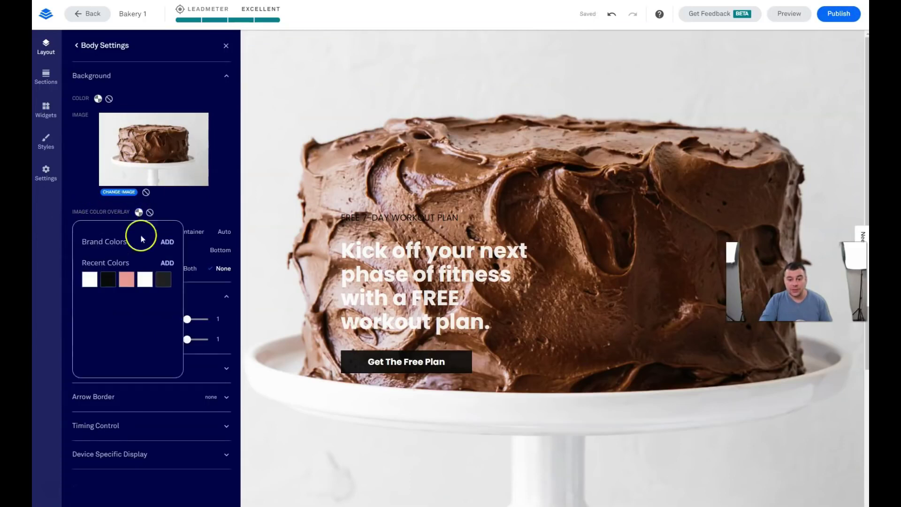
left_click(126, 281)
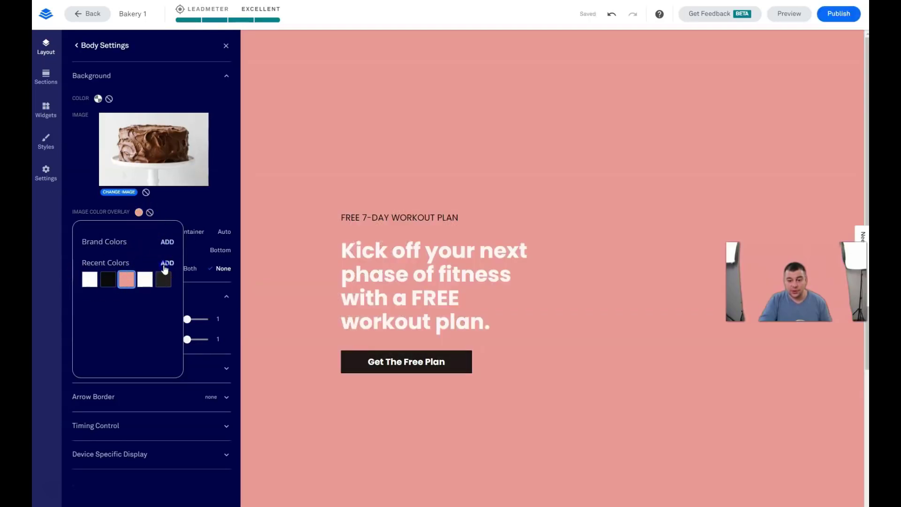
left_click(166, 263)
left_click_drag(150, 316, 111, 314)
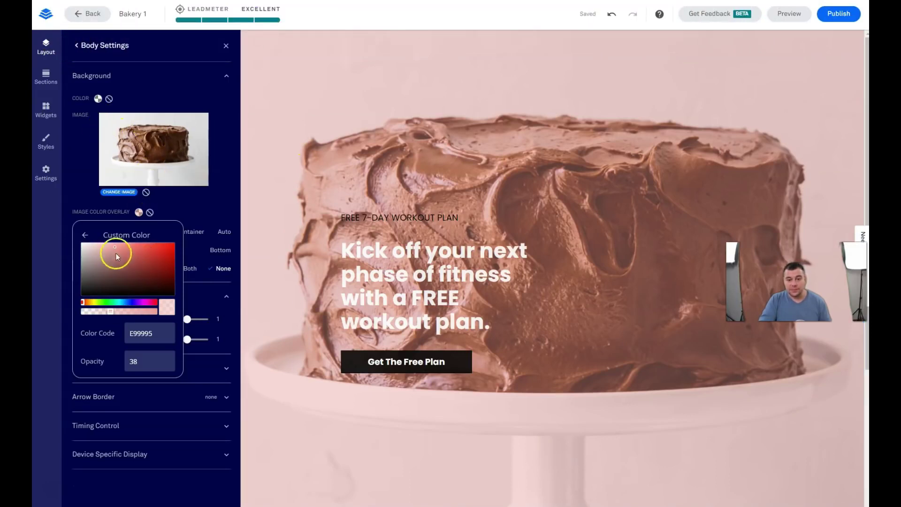
left_click_drag(116, 253, 150, 262)
left_click(144, 255)
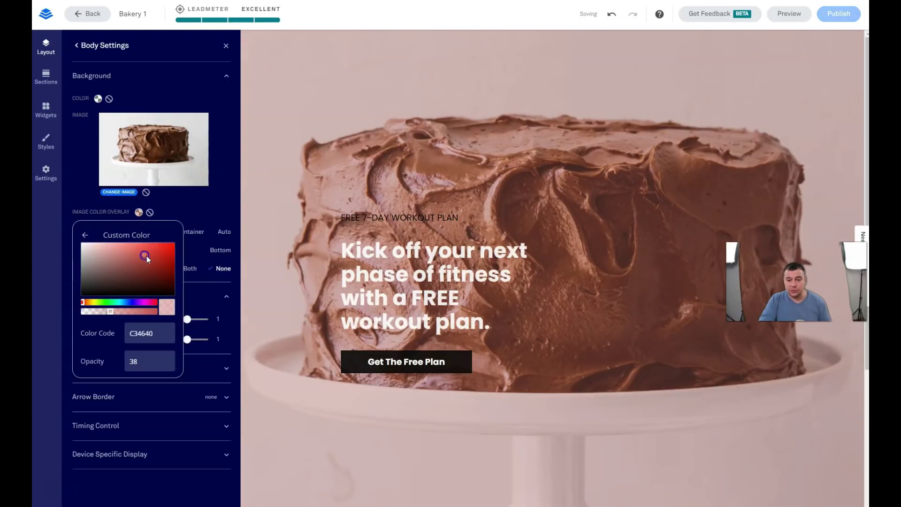
left_click(165, 256)
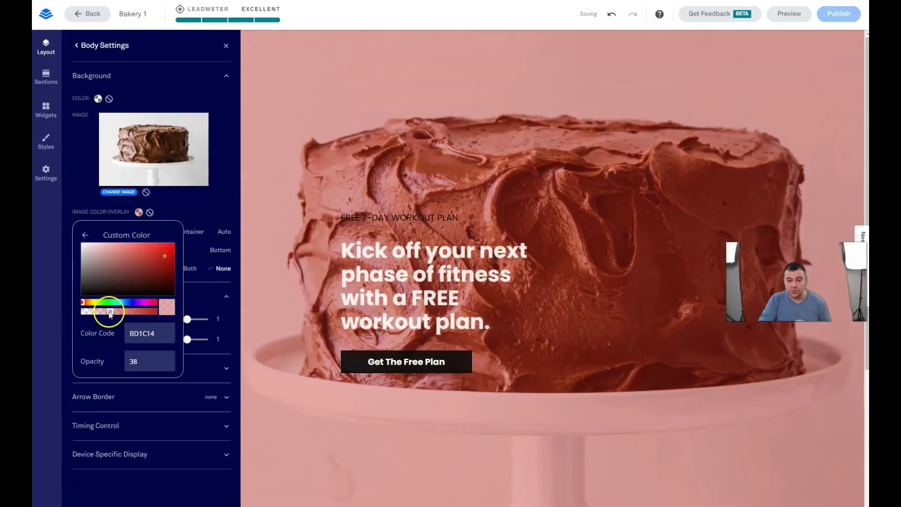
left_click_drag(110, 314, 125, 314)
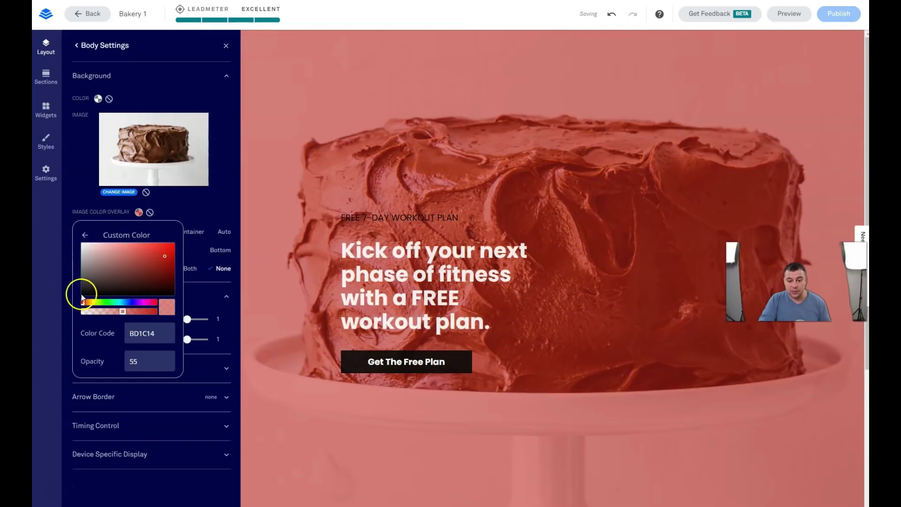
left_click(82, 295)
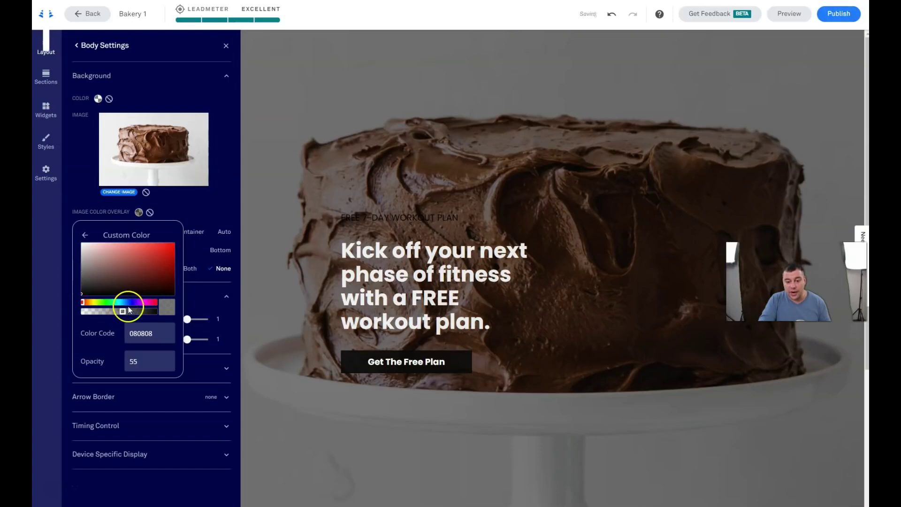
left_click_drag(125, 314, 112, 312)
left_click(318, 150)
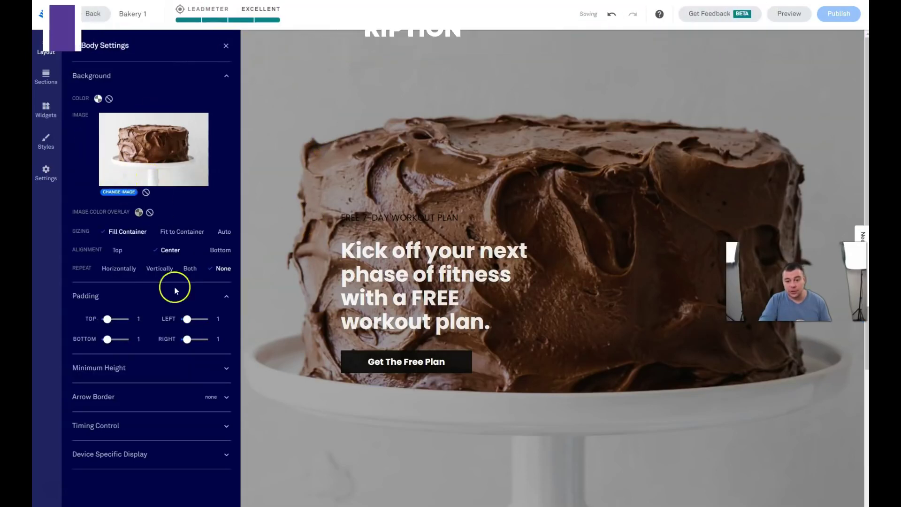
Step: Try 90%, 75% and 50% minimum heights, then keep the page body at Full height
left_click(220, 375)
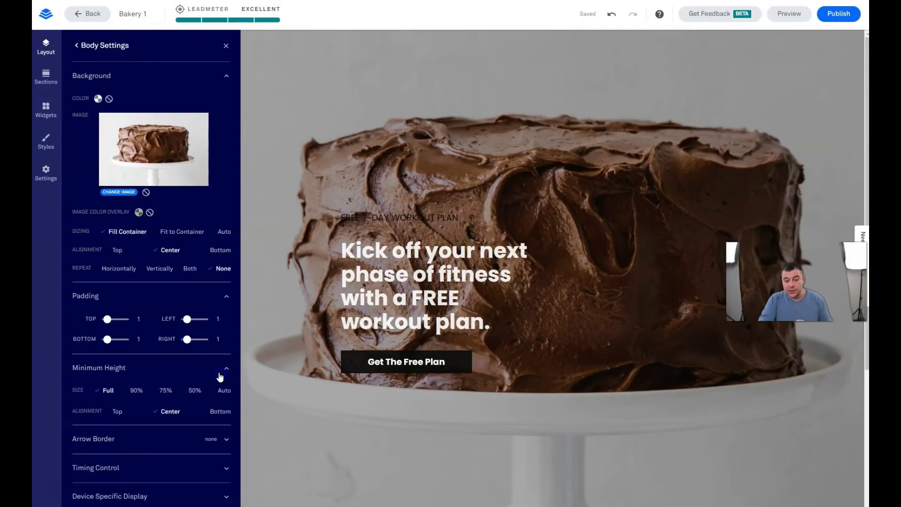
left_click(137, 391)
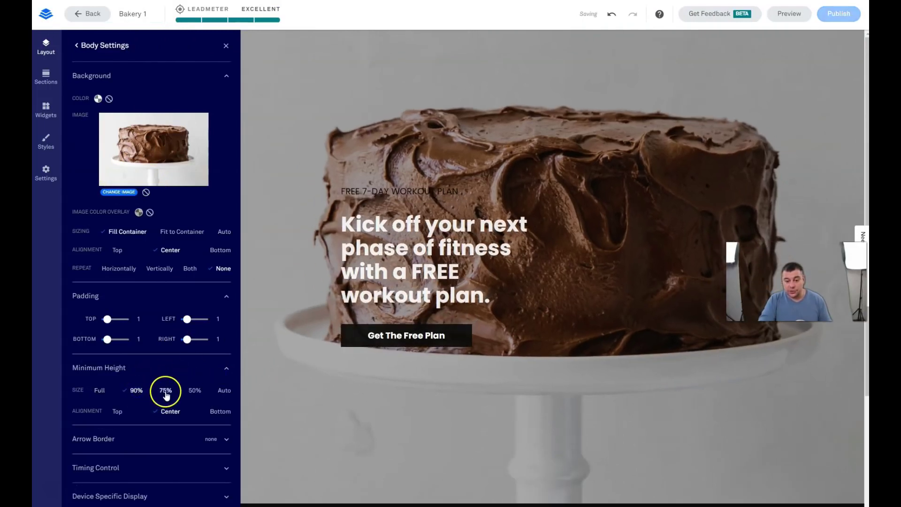
left_click(166, 391)
left_click(195, 392)
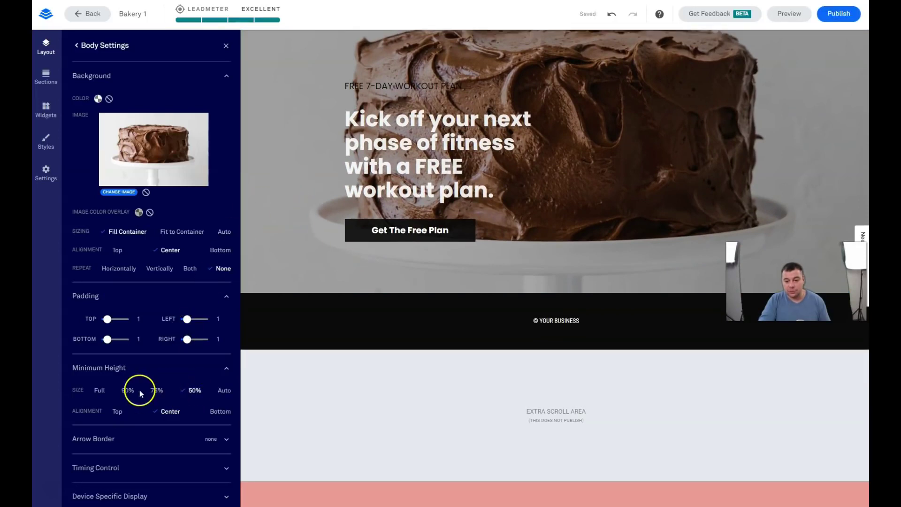
left_click(159, 391)
left_click(100, 393)
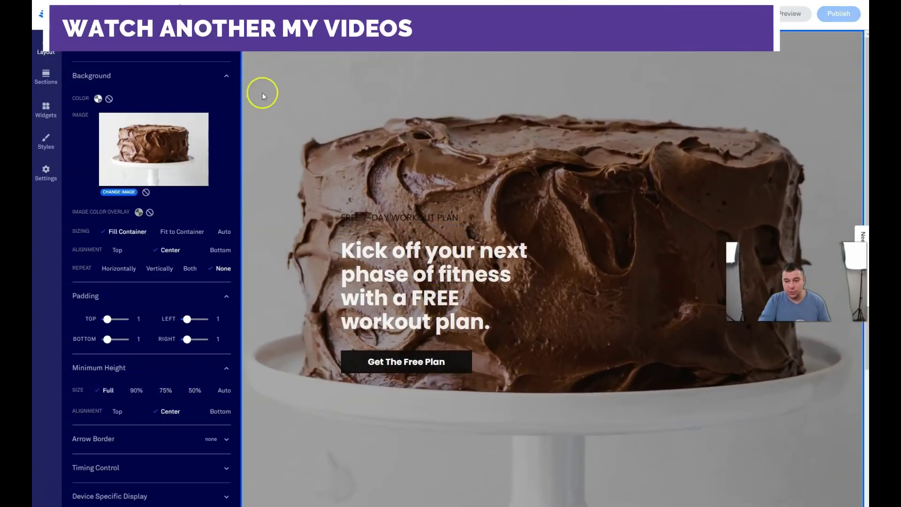
left_click(226, 55)
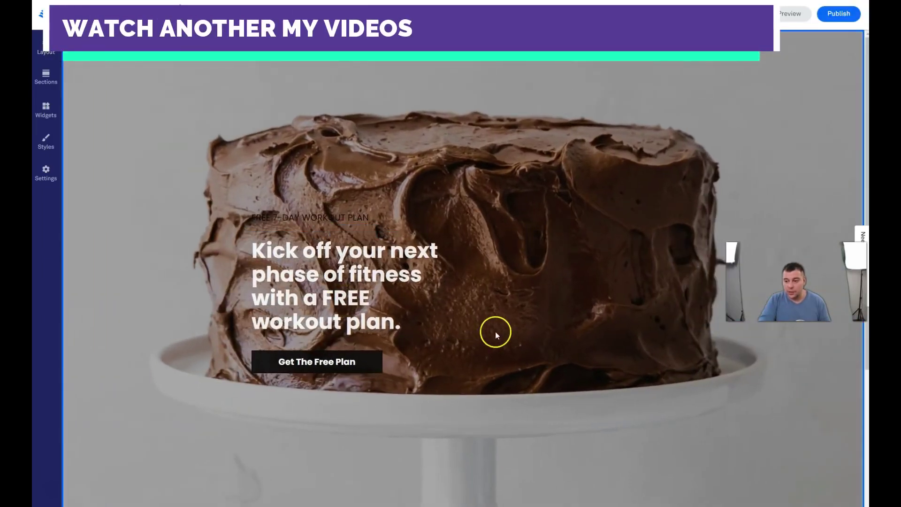
Step: Widen the hero text column so the headline wraps onto three lines
left_click(276, 357)
left_click(484, 281)
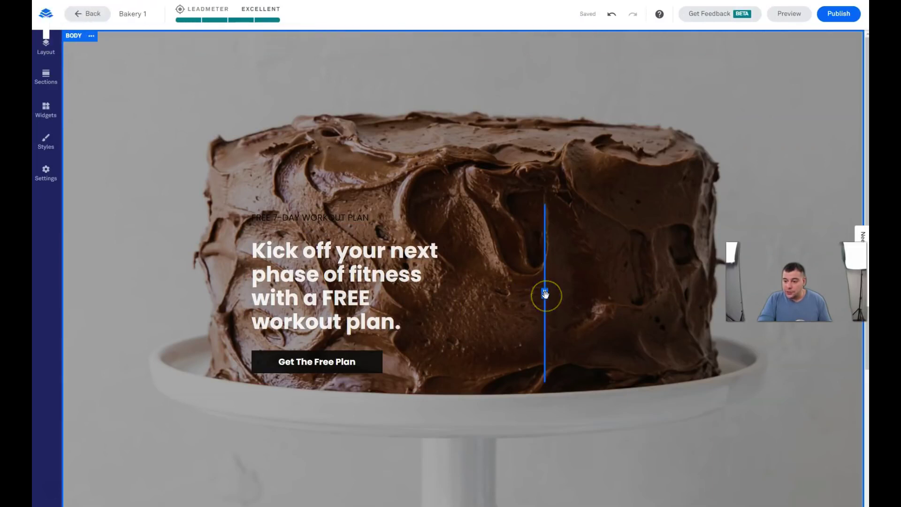
left_click_drag(545, 293, 681, 305)
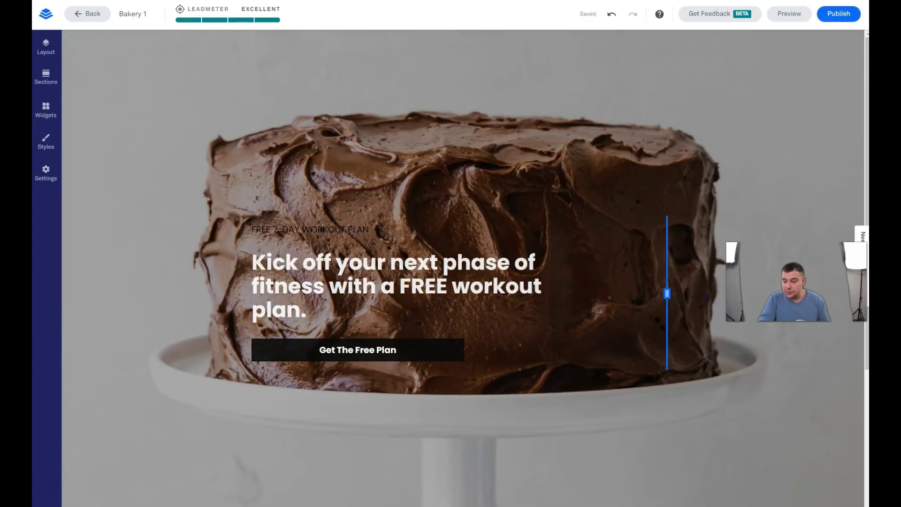
left_click_drag(667, 293, 606, 293)
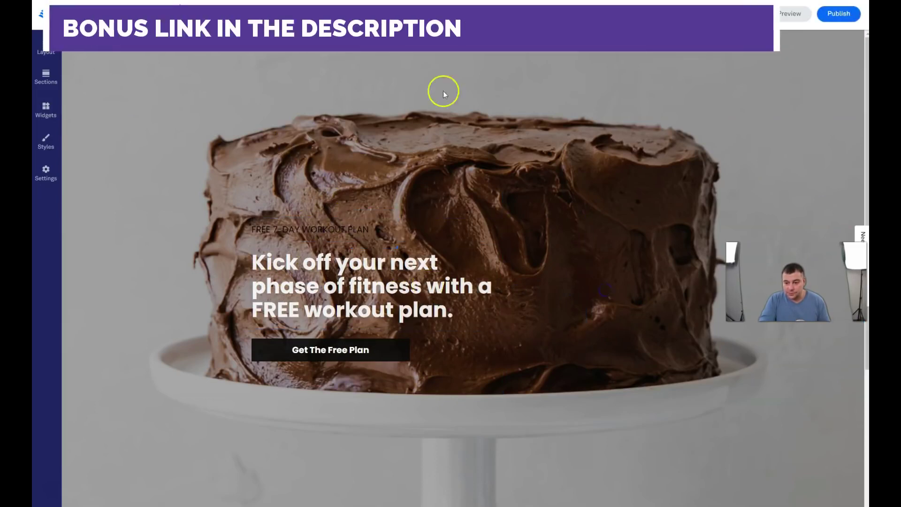
scroll(543, 266, "down", 5)
scroll(548, 269, "up", 3)
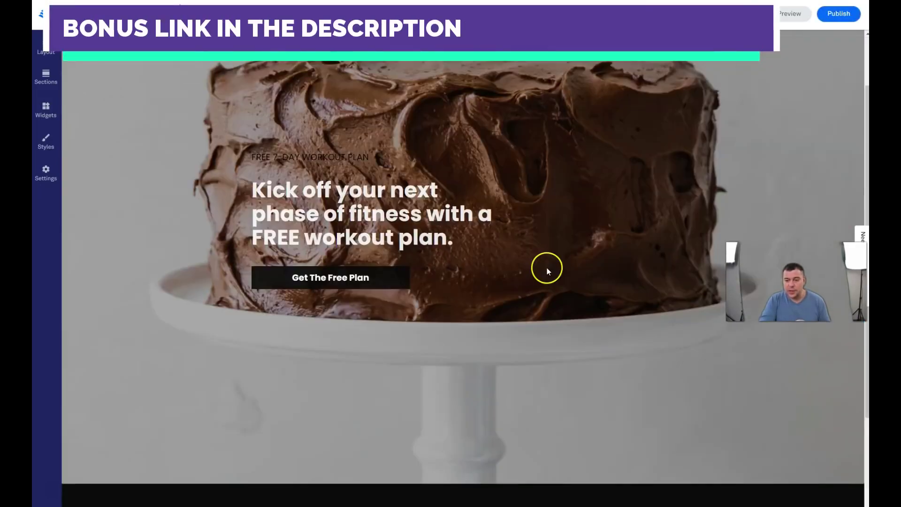
scroll(547, 267, "up", 2)
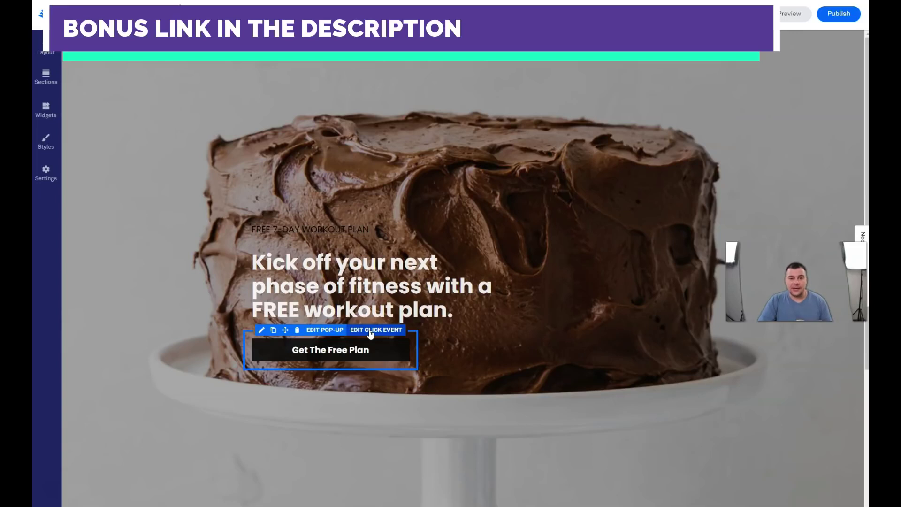
Step: Change the button label from 'Get The Free Plan' to 'order now'
left_click(370, 332)
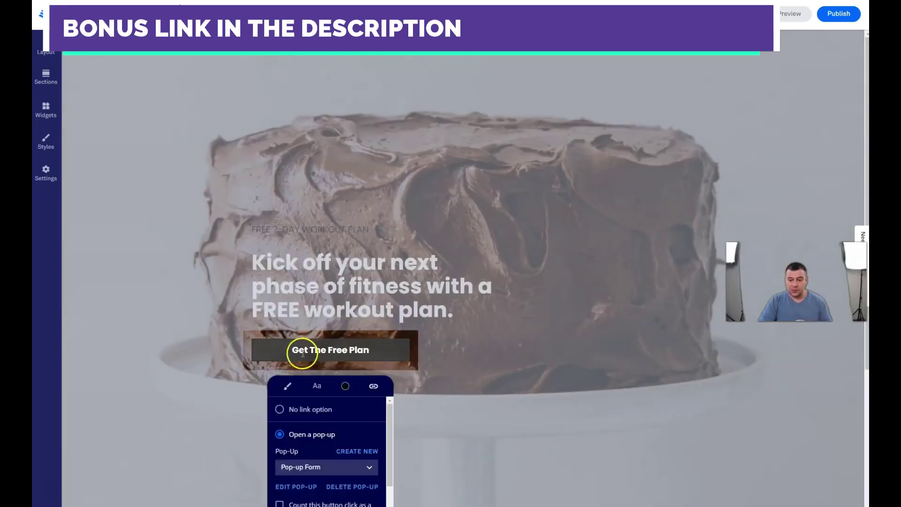
left_click_drag(371, 350, 285, 346)
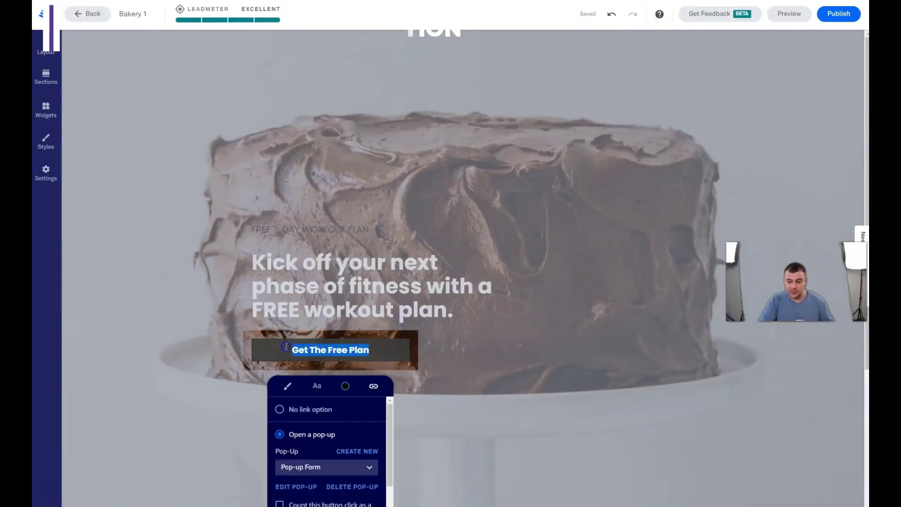
type("o")
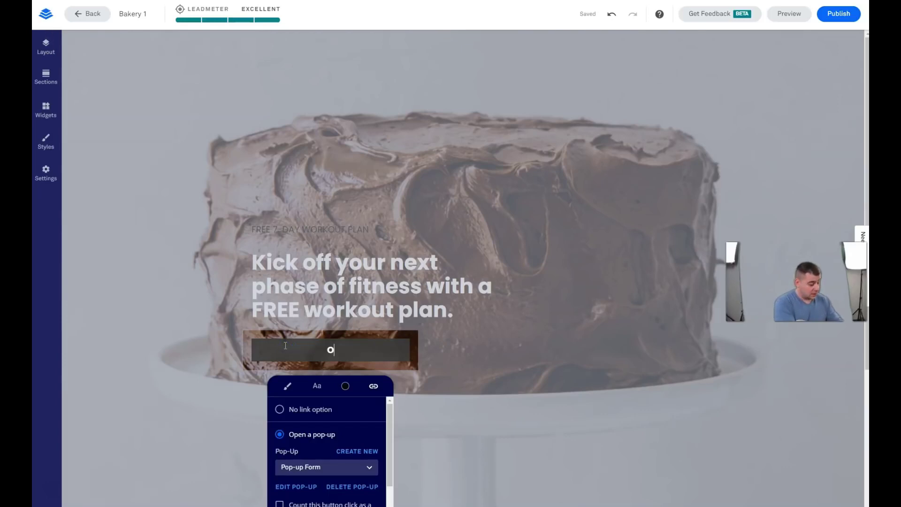
type("rder now")
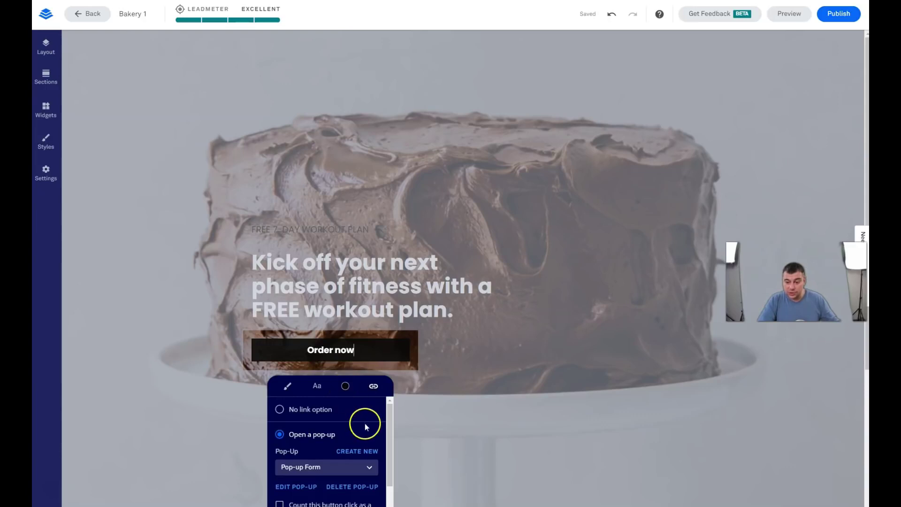
scroll(364, 424, "down", 2)
scroll(357, 439, "up", 2)
Step: Style the button with square corners and the outlined Line style
left_click(287, 387)
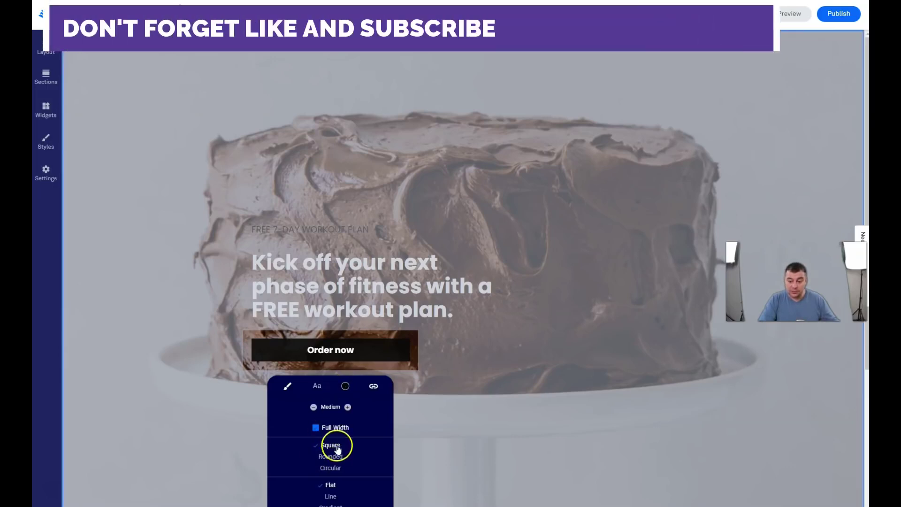
left_click(332, 456)
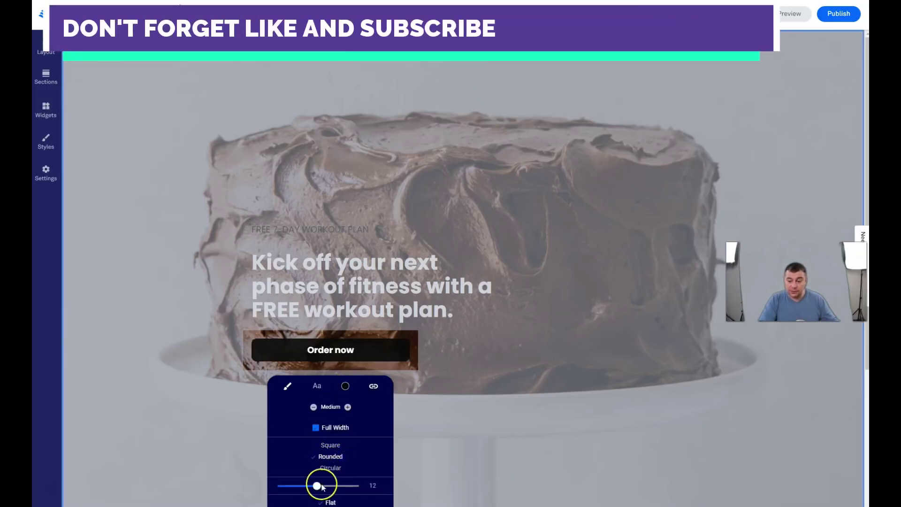
left_click_drag(323, 488, 331, 483)
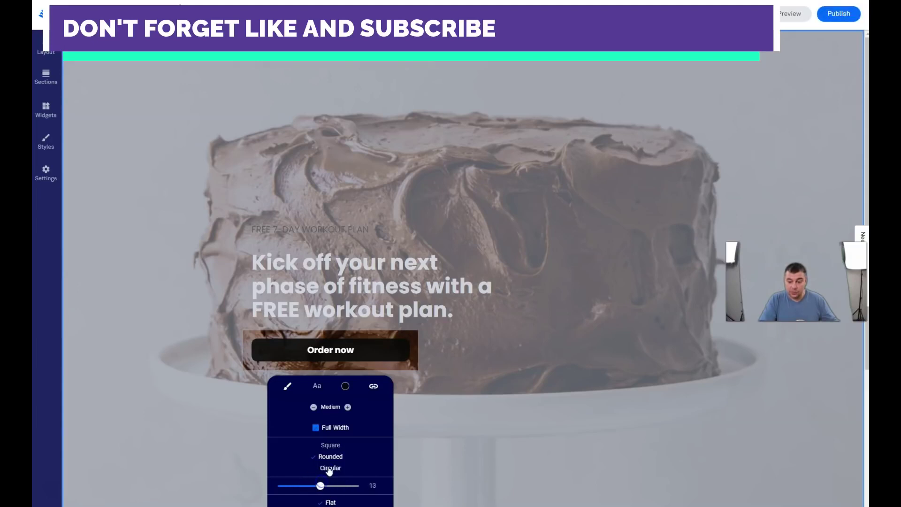
left_click(329, 471)
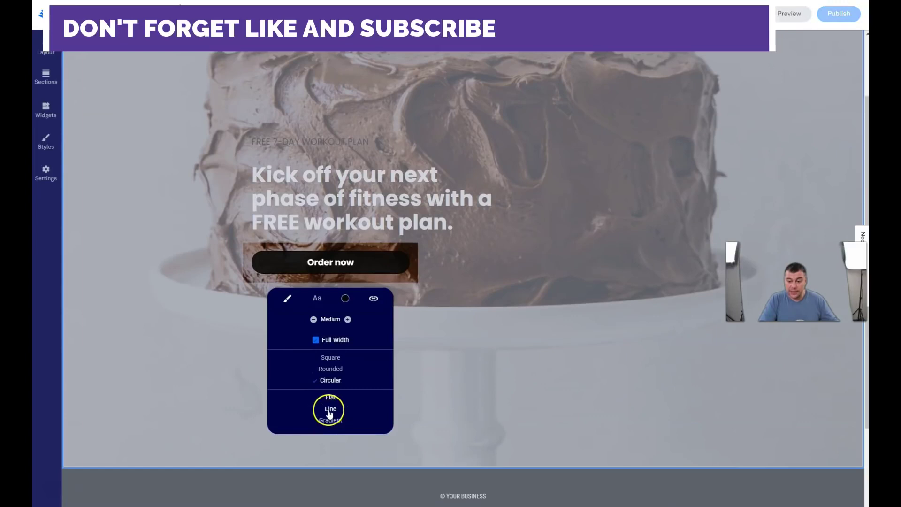
left_click(329, 420)
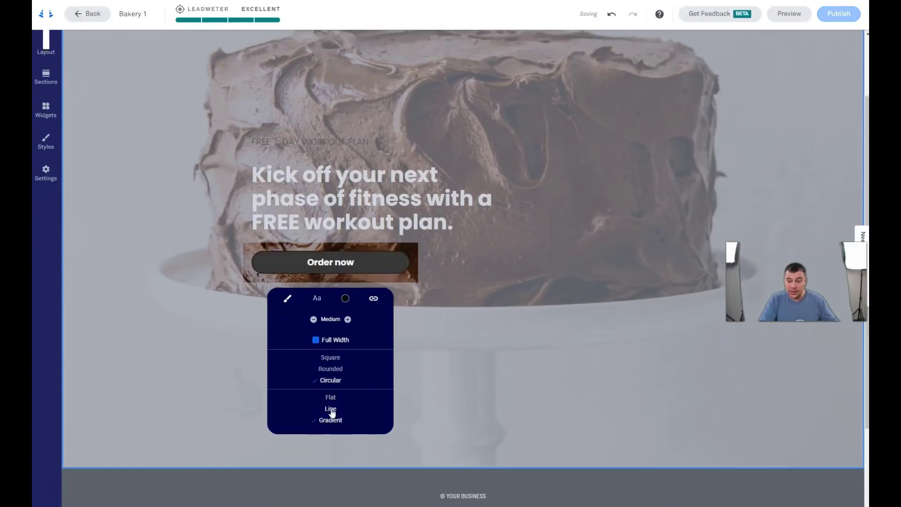
left_click(331, 410)
left_click(331, 398)
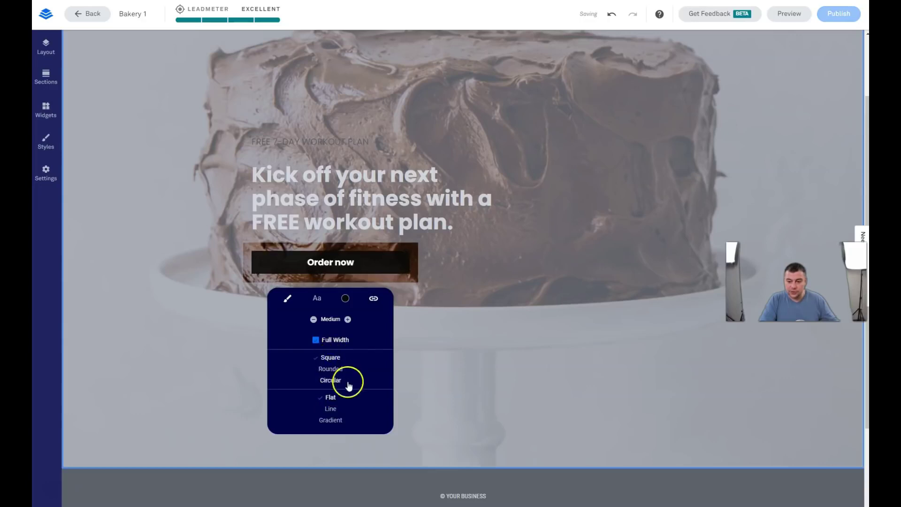
left_click(331, 409)
left_click(464, 332)
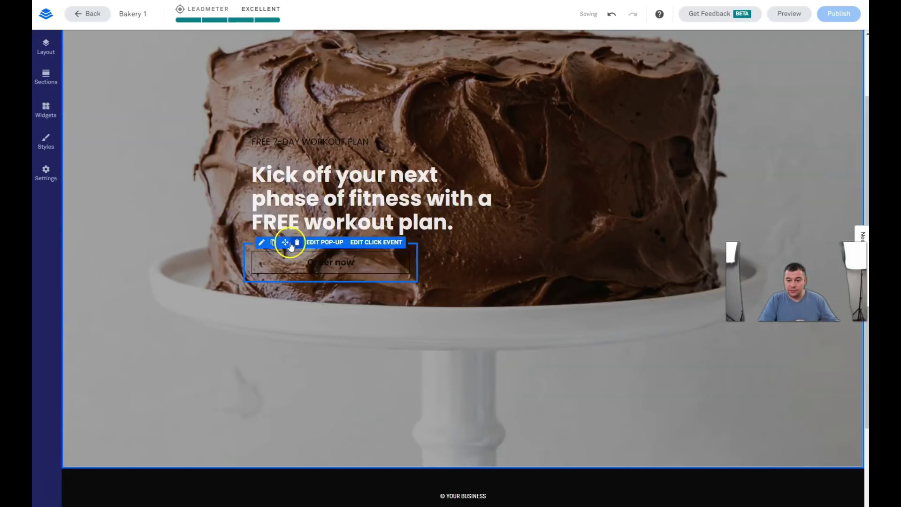
Step: Move the Order now button beside the headline, then undo the move
left_click_drag(285, 243, 654, 202)
mouse_move(656, 191)
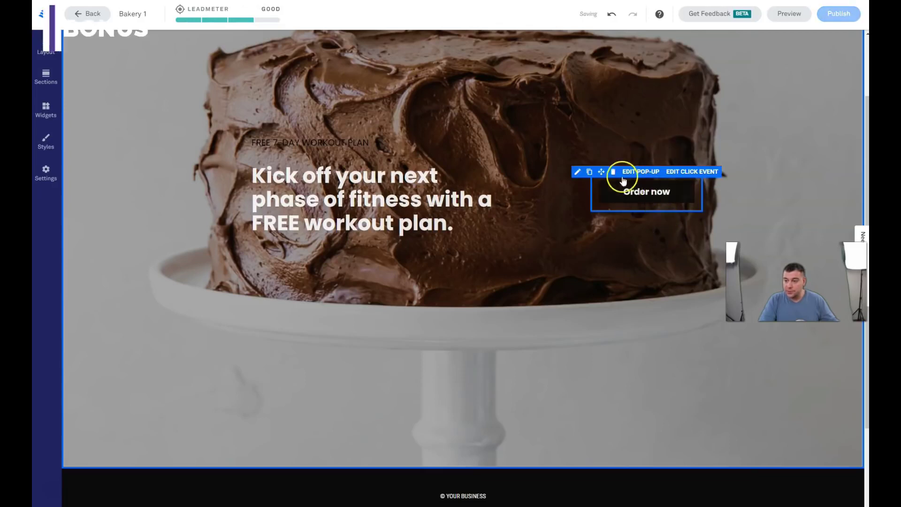
key("ctrl+z")
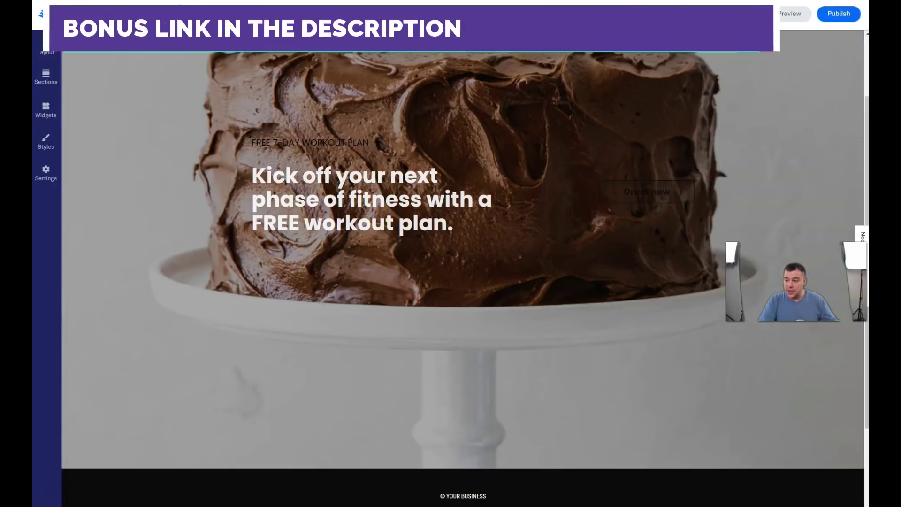
mouse_move(302, 253)
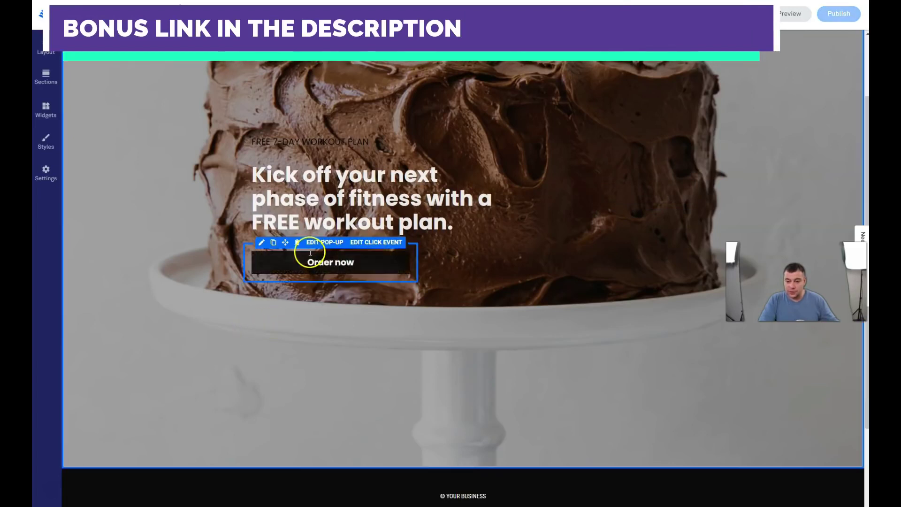
Step: Make the Order now button a solid flat fill with white background and dark text
left_click(263, 247)
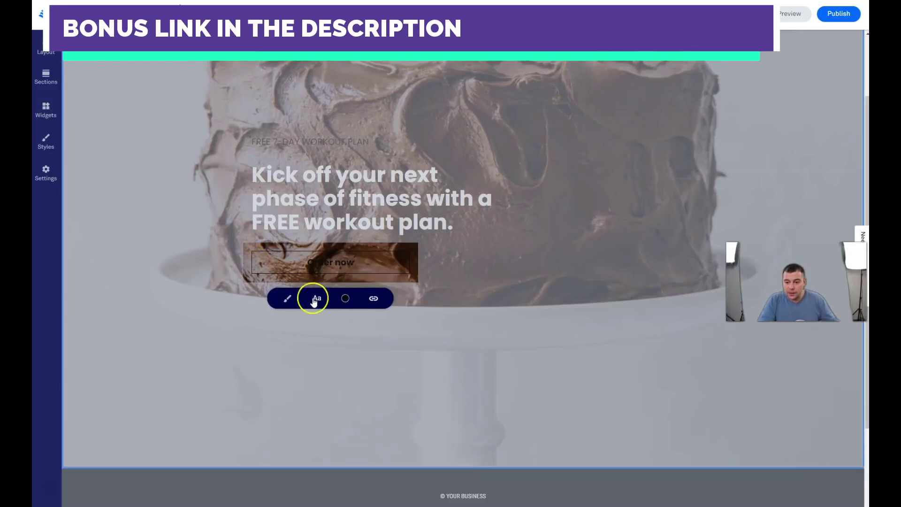
left_click(312, 298)
left_click(331, 397)
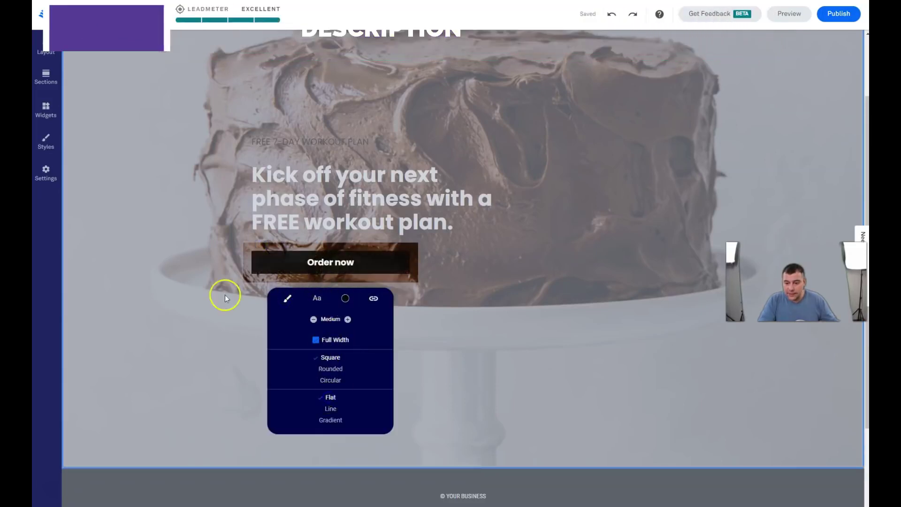
left_click(345, 298)
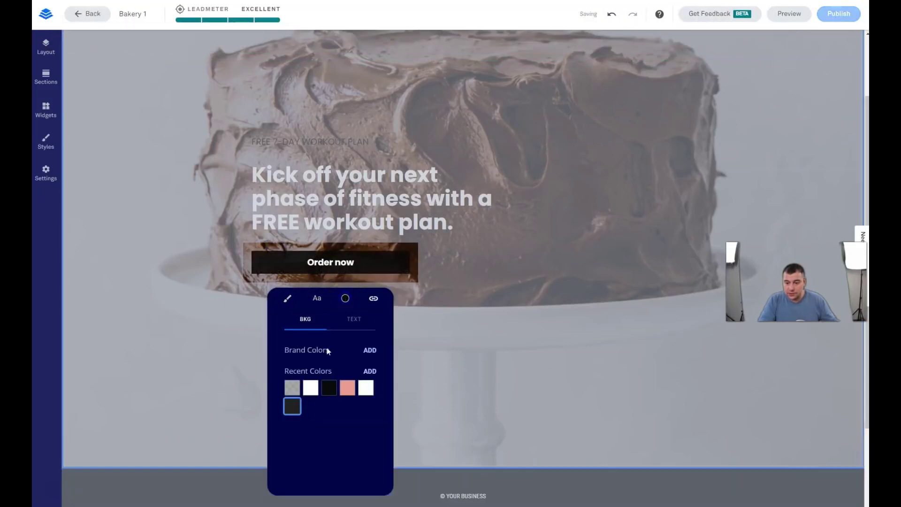
left_click(292, 388)
left_click(335, 324)
left_click(330, 391)
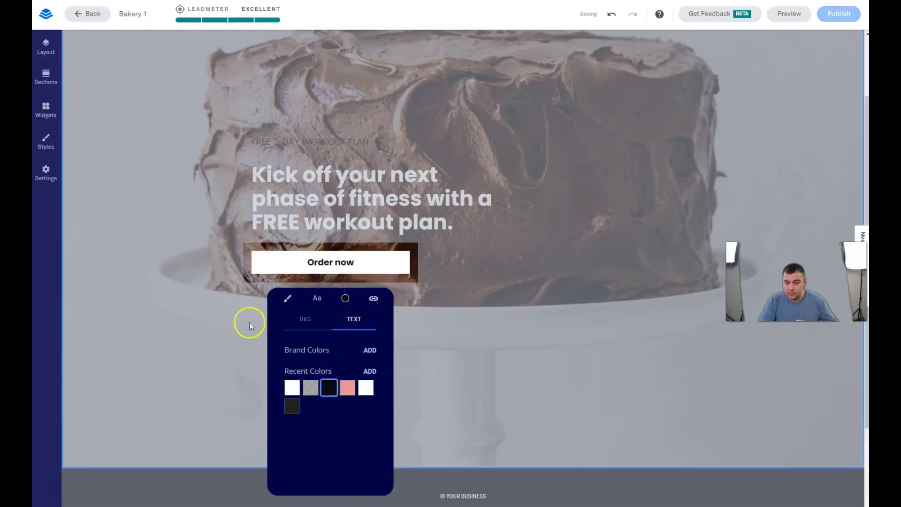
left_click(227, 367)
Step: Drag the Order now button to the centre, then undo to keep it left
left_click(338, 262)
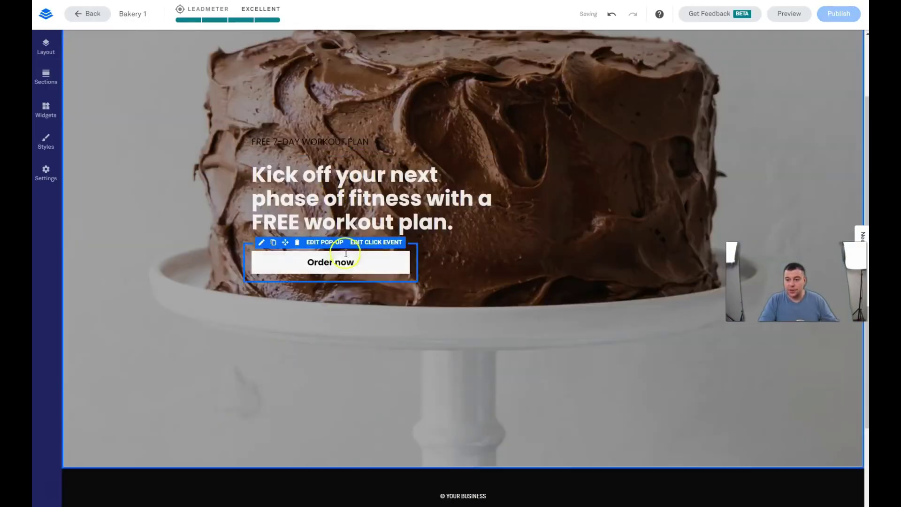
left_click(368, 150)
left_click(329, 305)
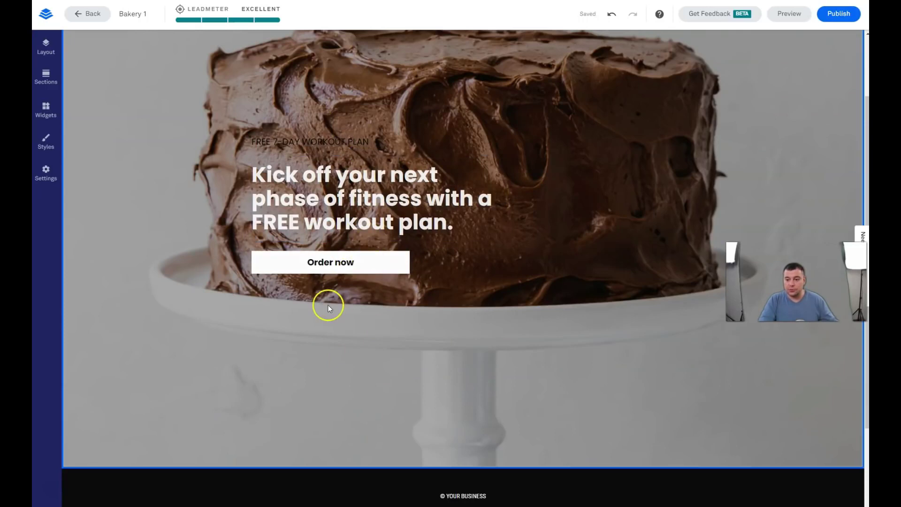
left_click(323, 177)
left_click(438, 343)
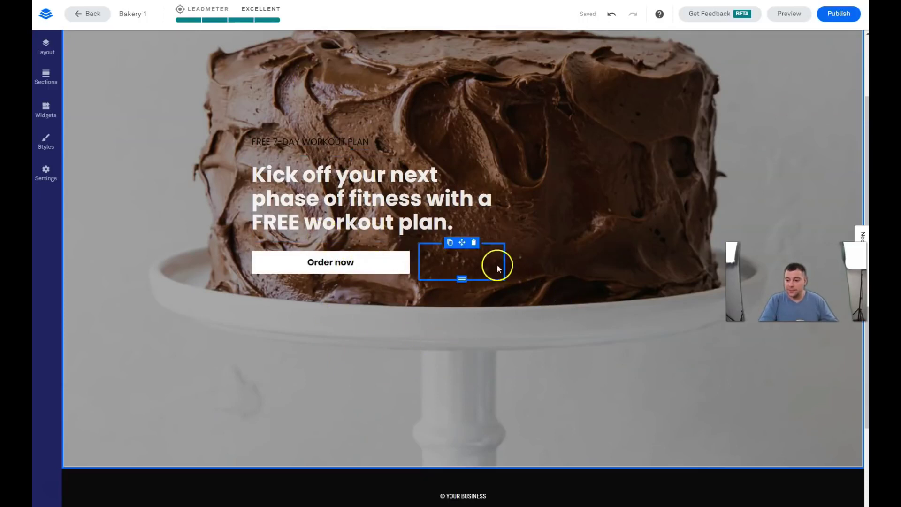
left_click(268, 262)
left_click_drag(268, 261, 491, 265)
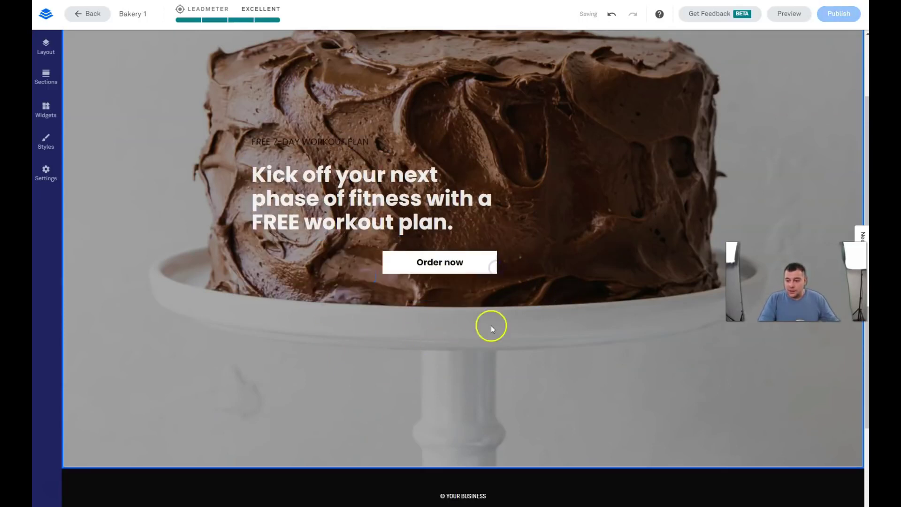
left_click(613, 14)
Step: Bring up the Order now button's link settings showing 'Open a pop-up'
scroll(531, 279, "up", 2)
left_click(531, 280)
scroll(528, 282, "down", 5)
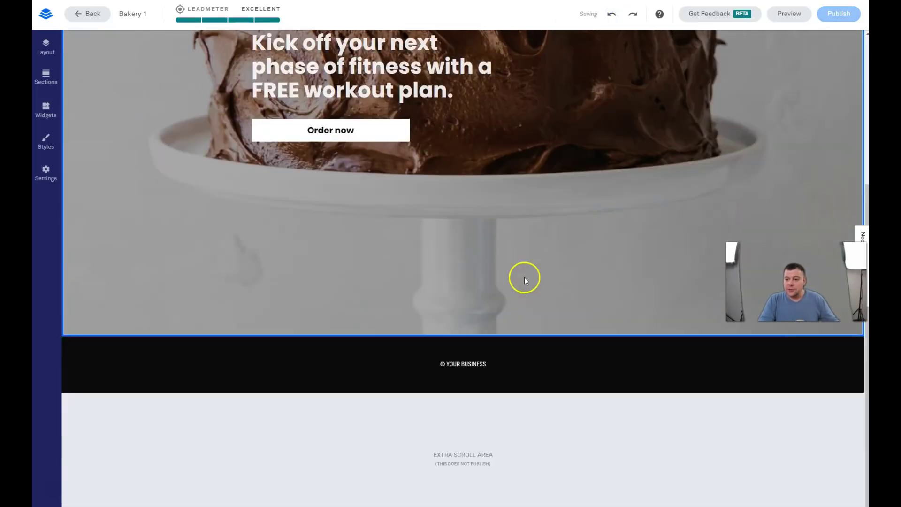
scroll(525, 277, "up", 5)
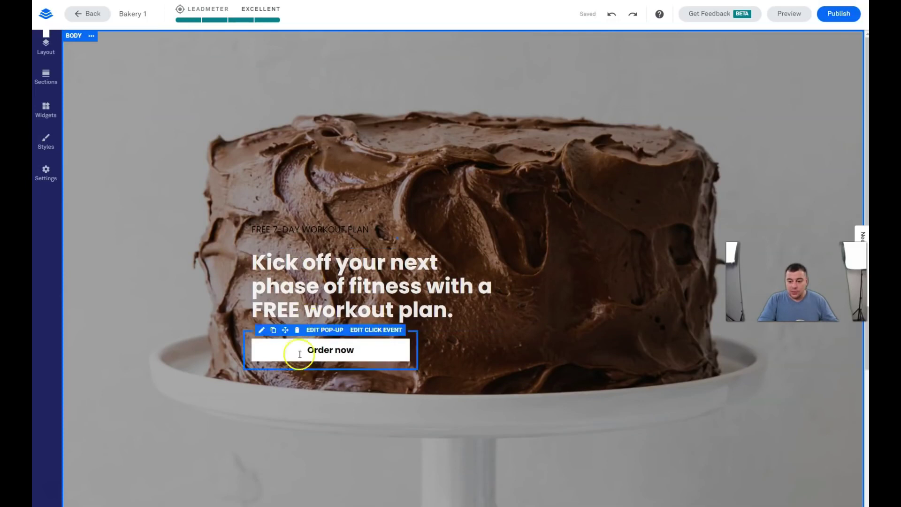
left_click(329, 348)
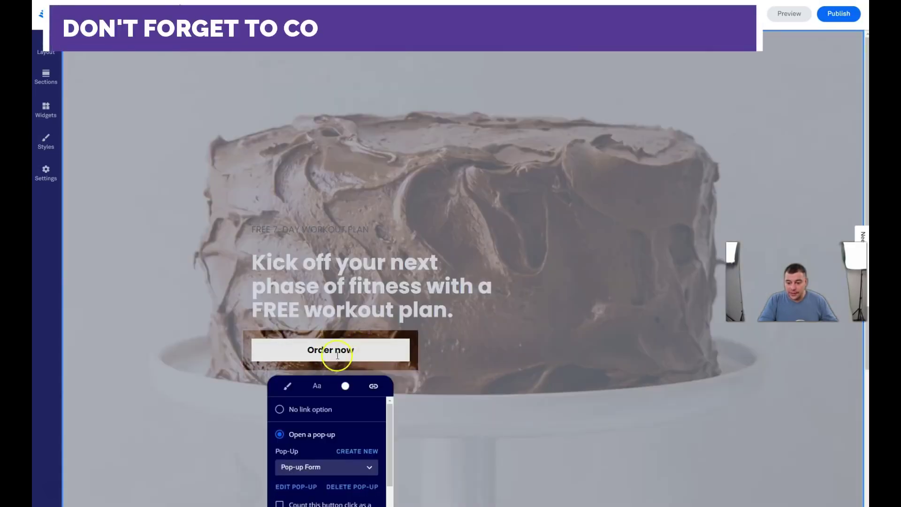
scroll(365, 421, "down", 6)
Step: Link the Order now button to the Pop-up Form from the Pop-Up dropdown
scroll(305, 322, "up", 3)
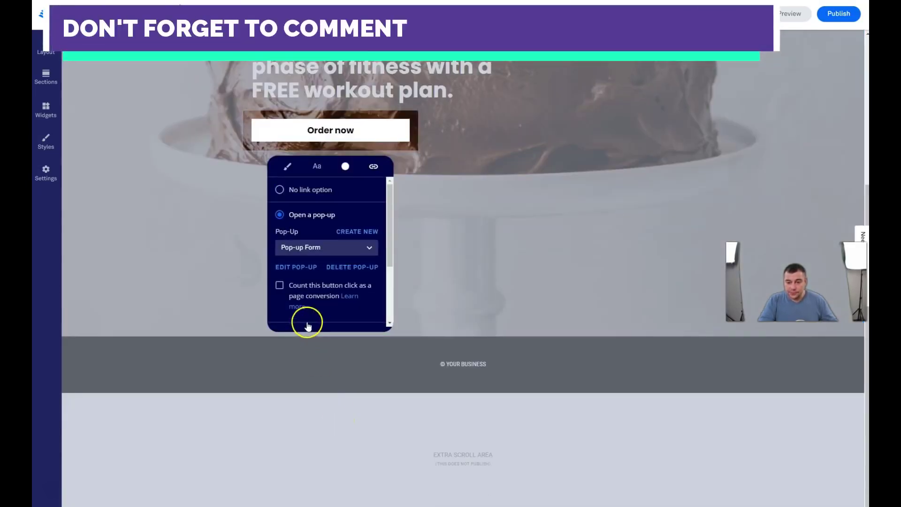
scroll(318, 270, "up", 1)
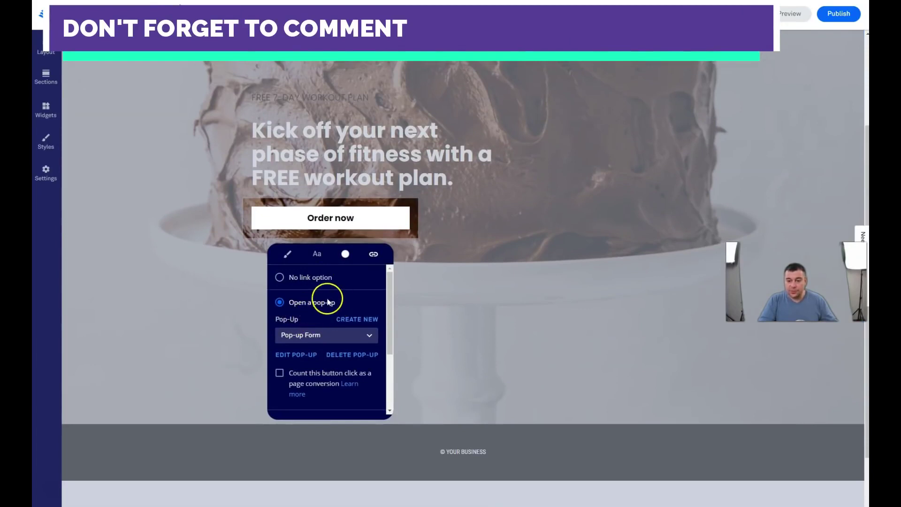
left_click(371, 336)
left_click(371, 336)
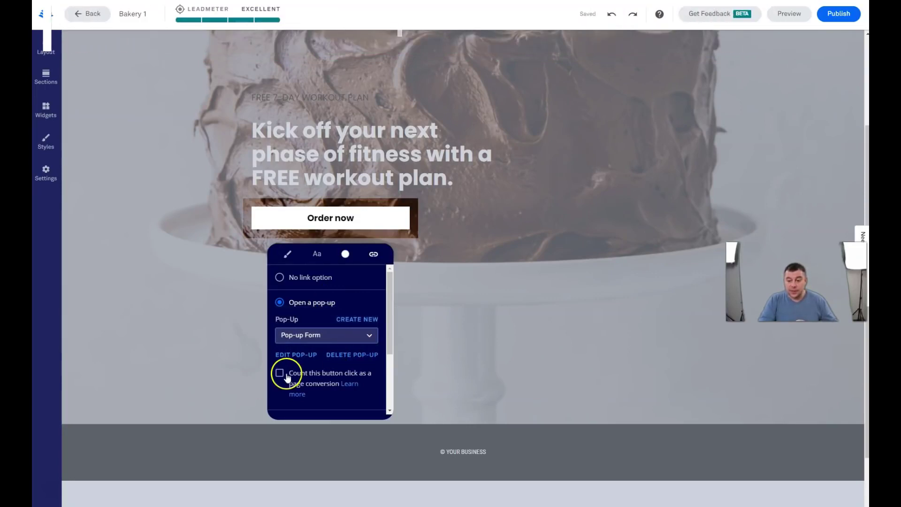
Step: Review the remaining link options and open the pop-up for editing
scroll(291, 371, "down", 2)
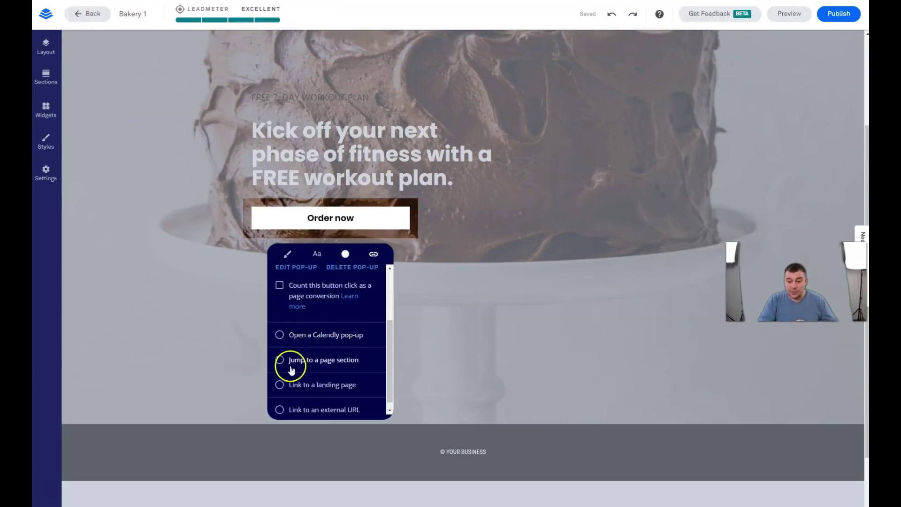
scroll(350, 361, "down", 1)
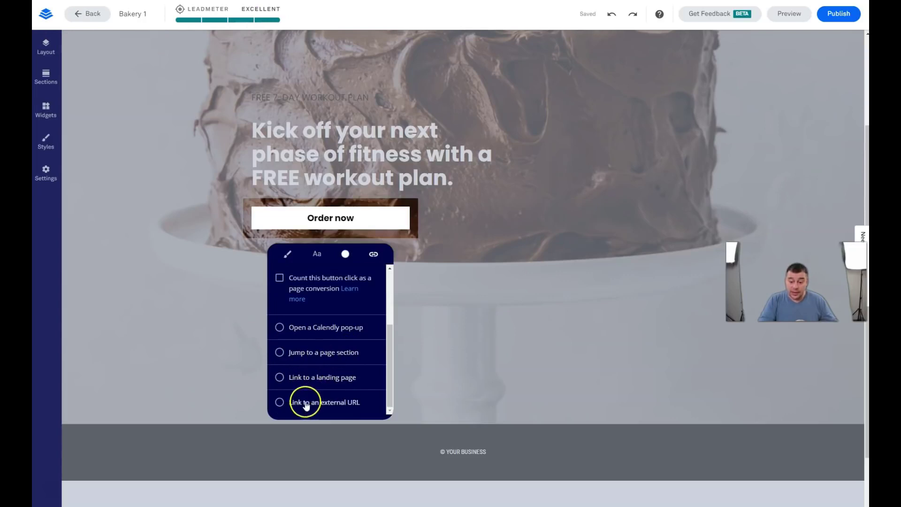
scroll(338, 376, "up", 1)
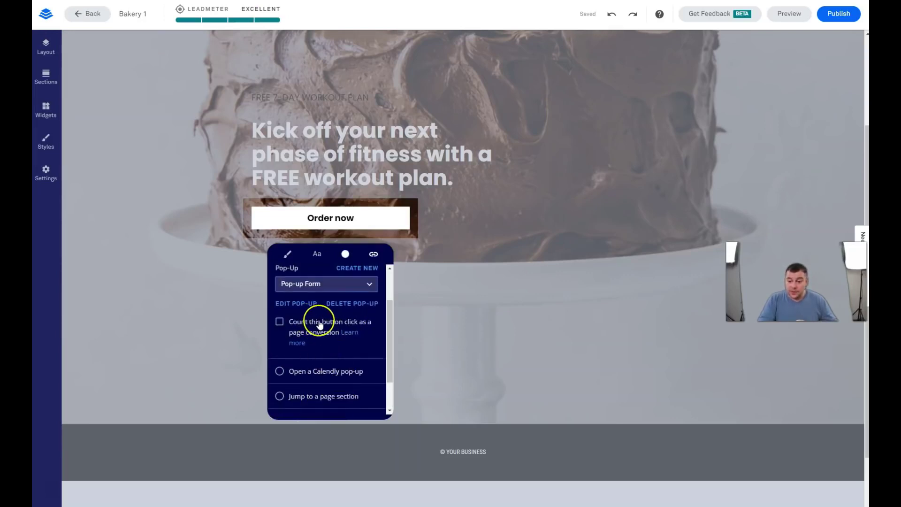
scroll(352, 316, "up", 1)
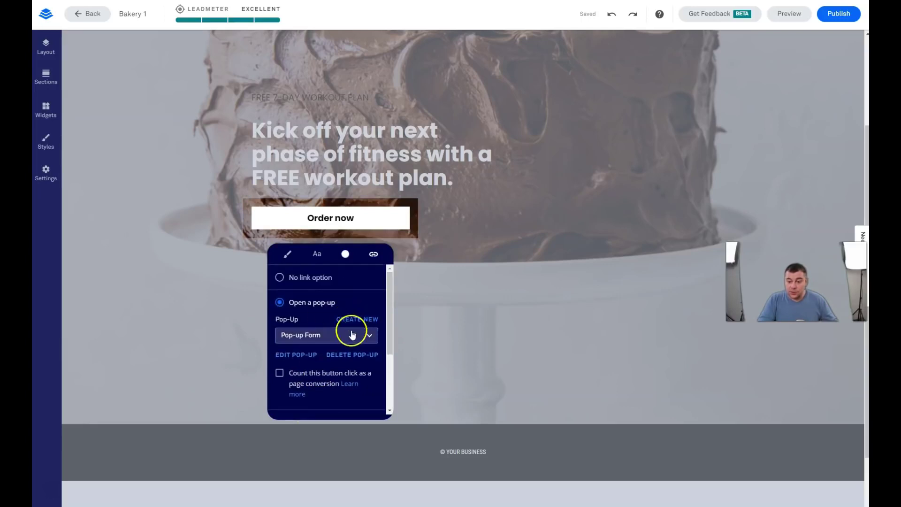
left_click(300, 356)
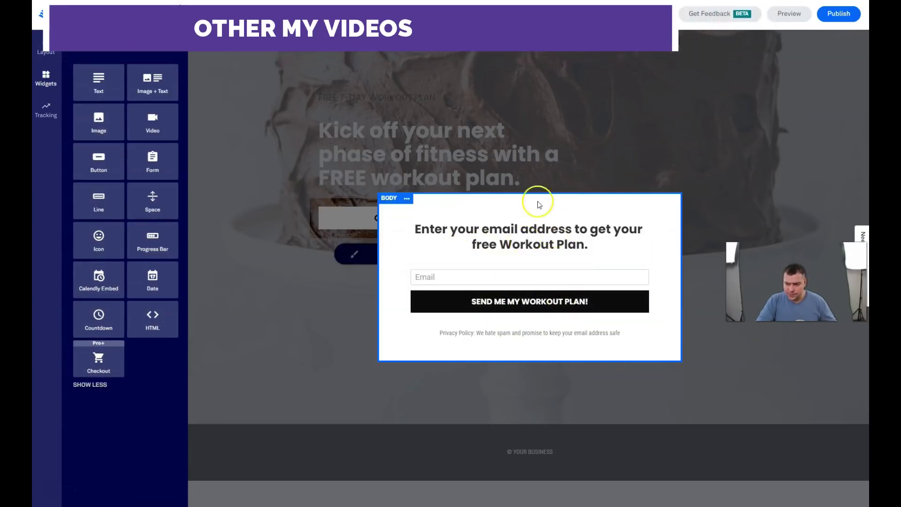
Step: In the pop-up body's section style, try blue, orange and brown custom backgrounds
left_click(406, 198)
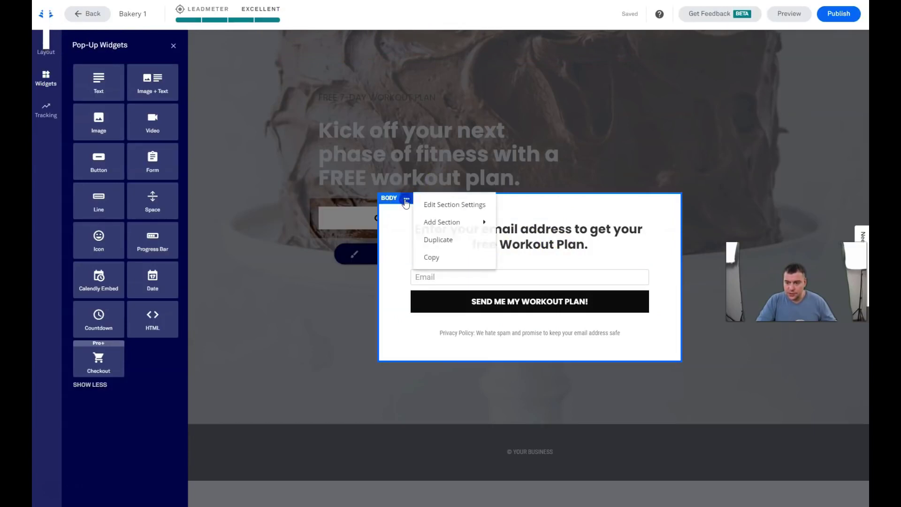
left_click(436, 207)
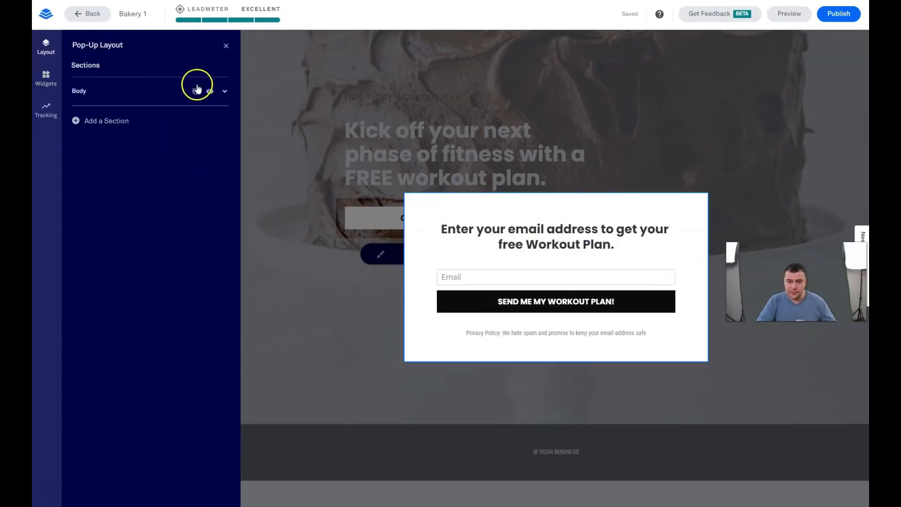
left_click(225, 93)
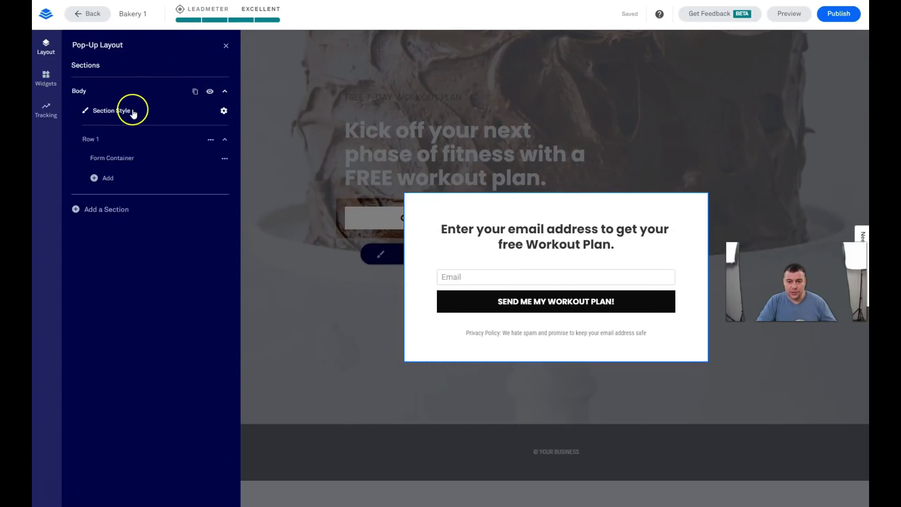
left_click(111, 111)
left_click(98, 99)
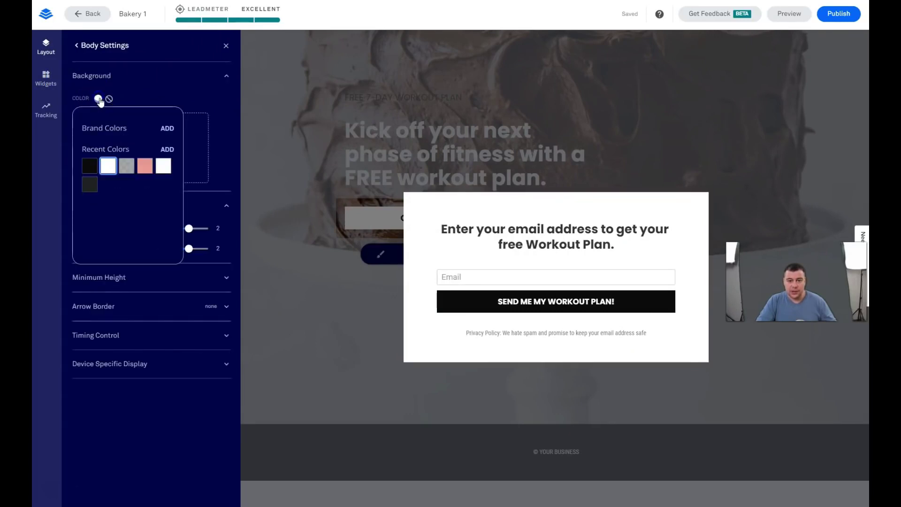
left_click(167, 149)
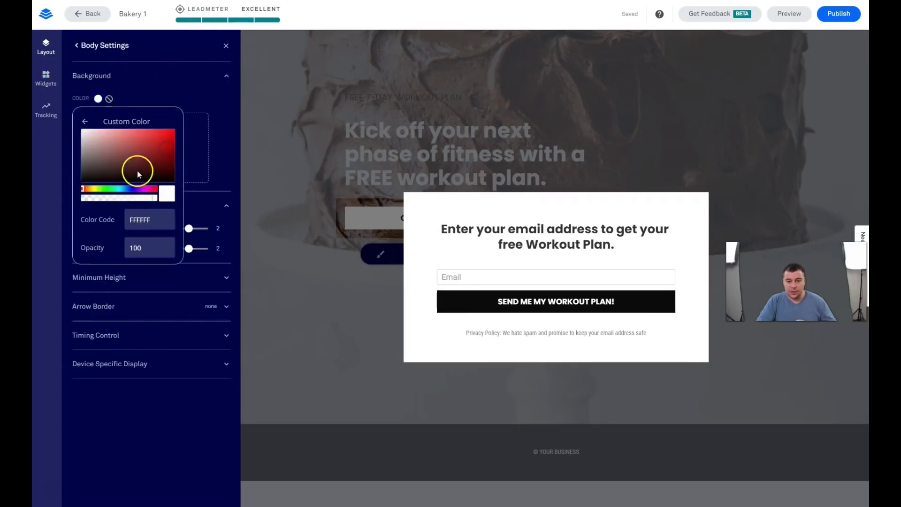
left_click(131, 153)
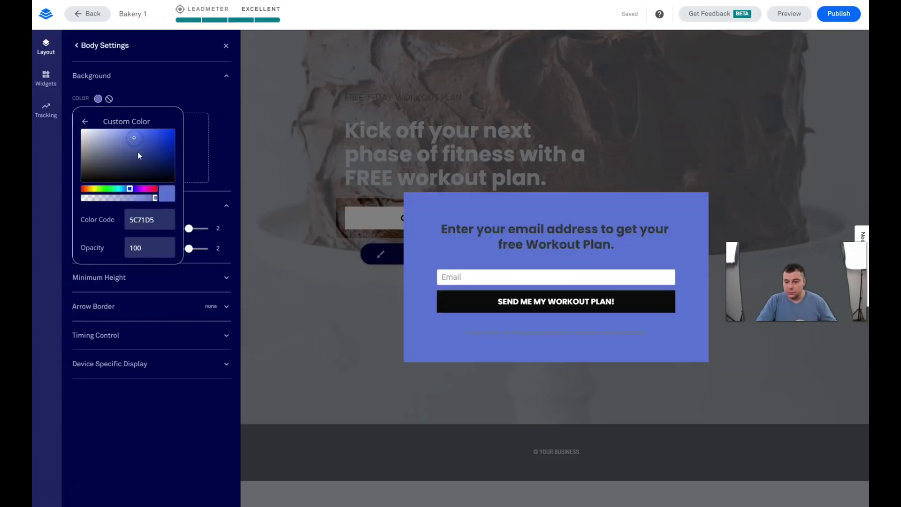
left_click(106, 140)
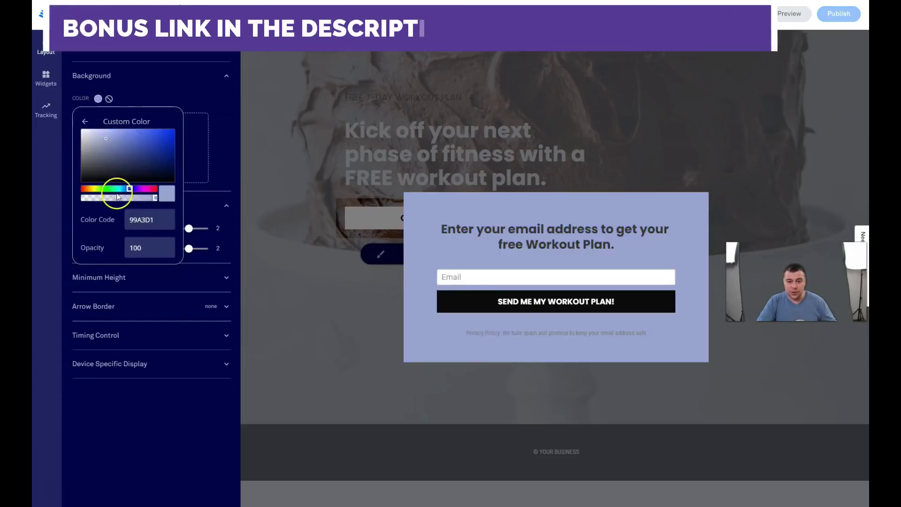
mouse_move(127, 189)
left_mouse_down()
mouse_move(85, 189)
mouse_move(134, 160)
mouse_move(132, 168)
mouse_move(136, 152)
left_mouse_up()
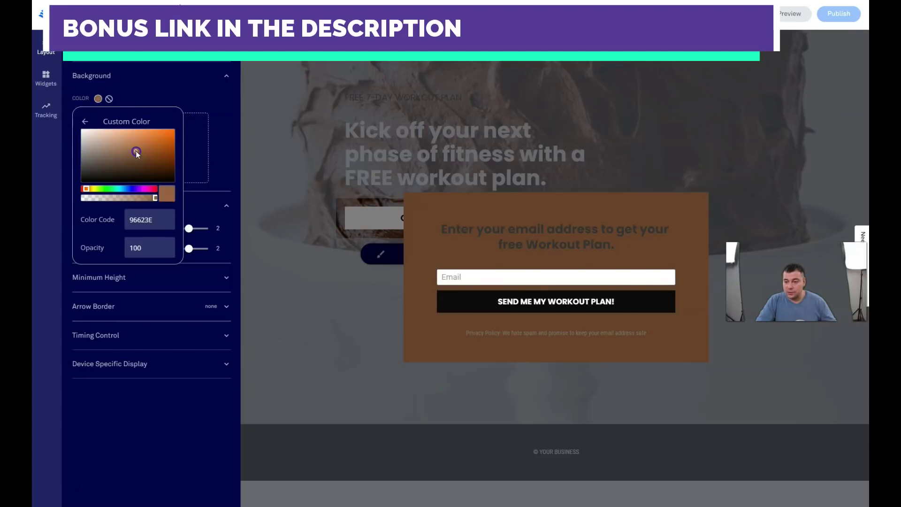
left_click(137, 171)
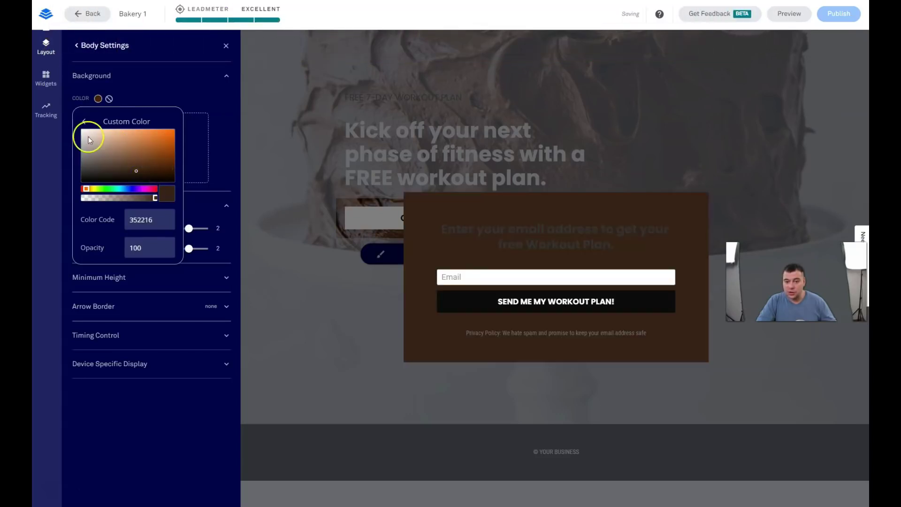
left_click(85, 133)
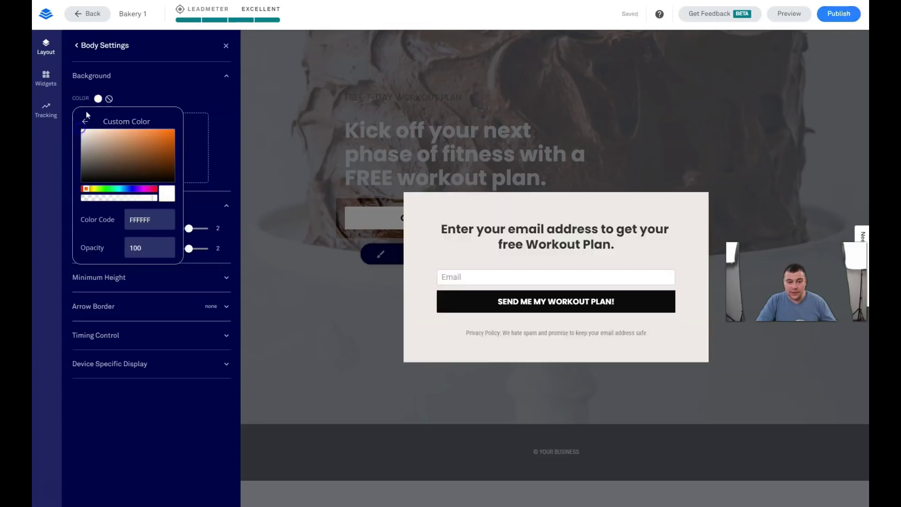
Step: Apply the white recent colour as the pop-up background and close Body Settings
left_click(109, 100)
left_click(97, 100)
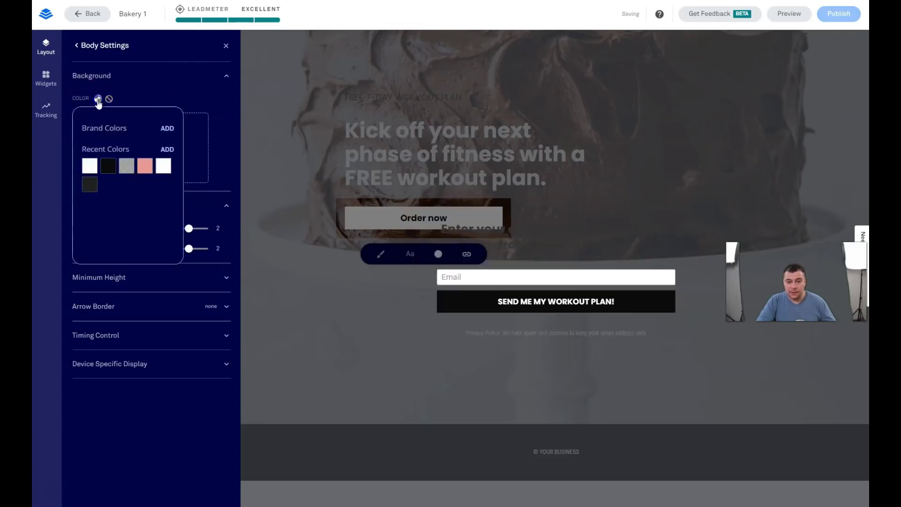
left_click(93, 166)
left_click(166, 79)
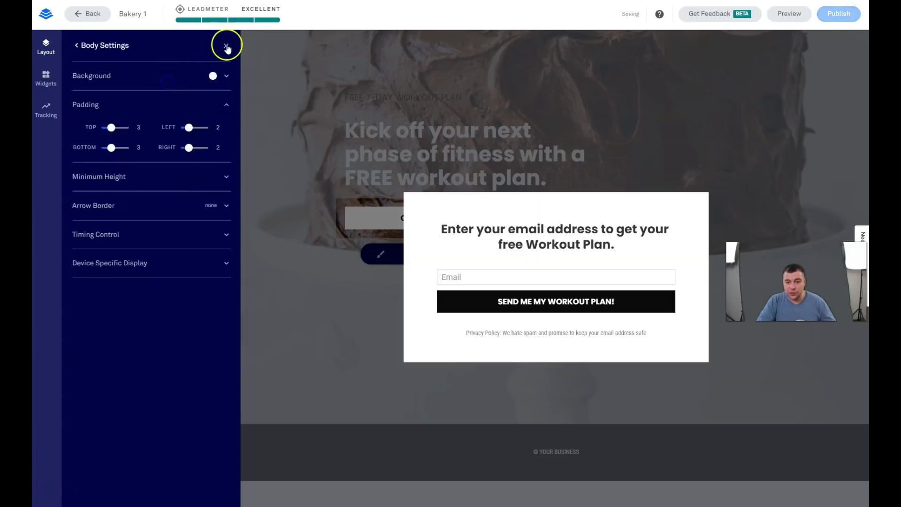
left_click(227, 47)
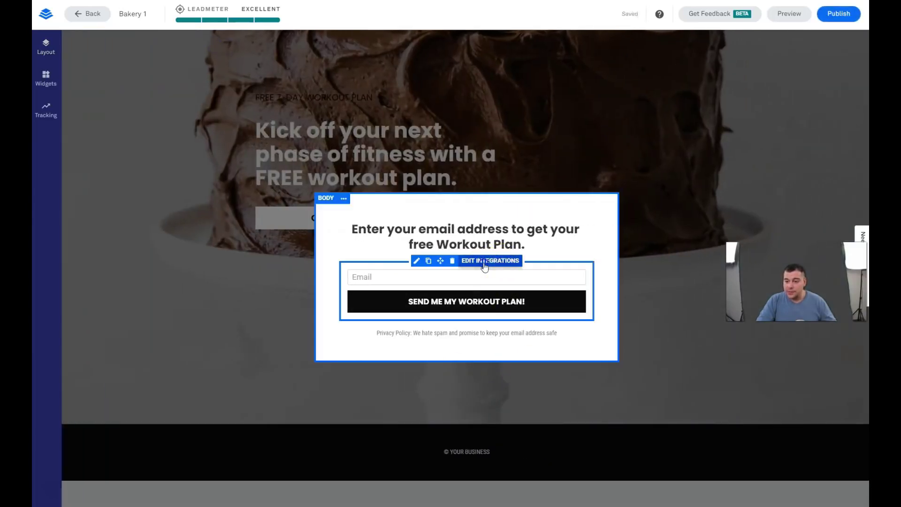
left_click(484, 264)
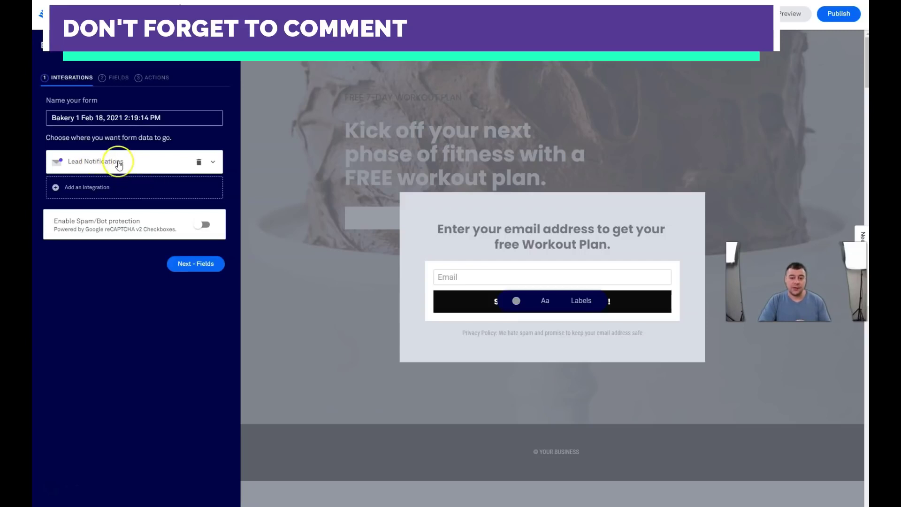
Step: Expand Lead Notifications and browse More Services to reach the native and Zapier integrations catalogue
left_click(214, 164)
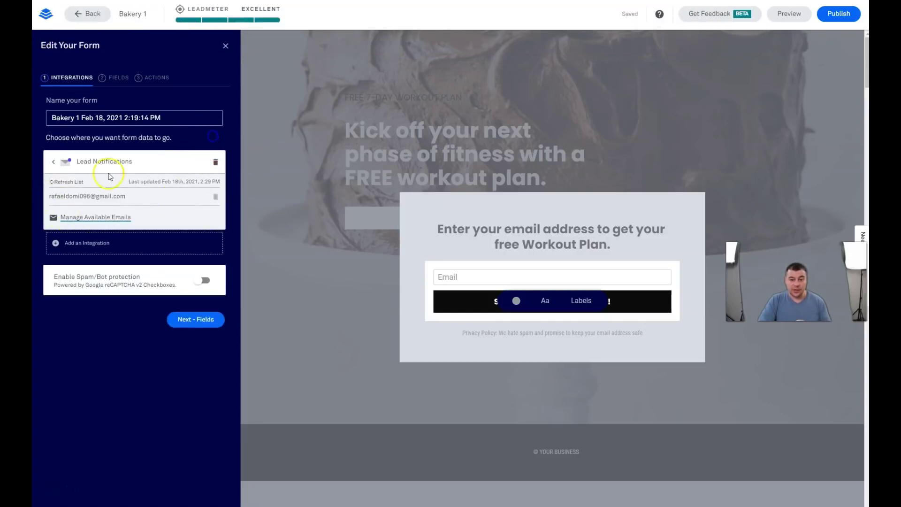
left_click(134, 241)
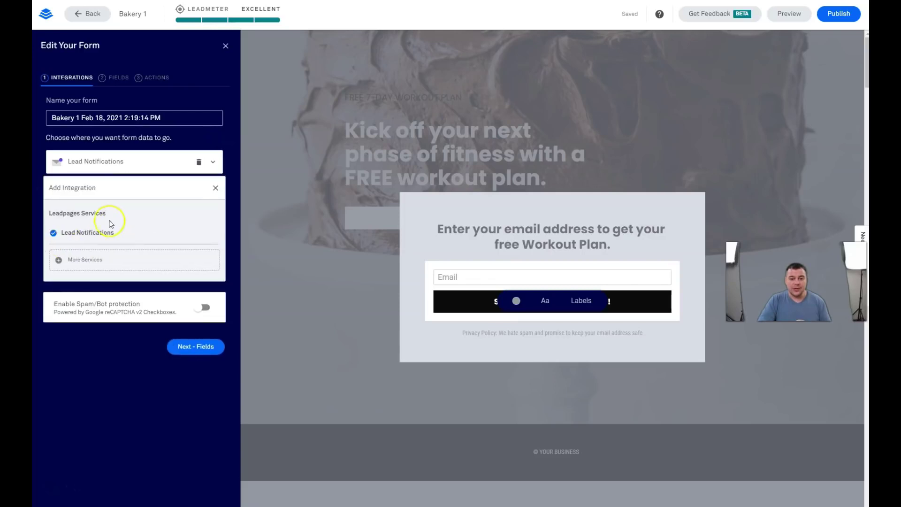
left_click(68, 260)
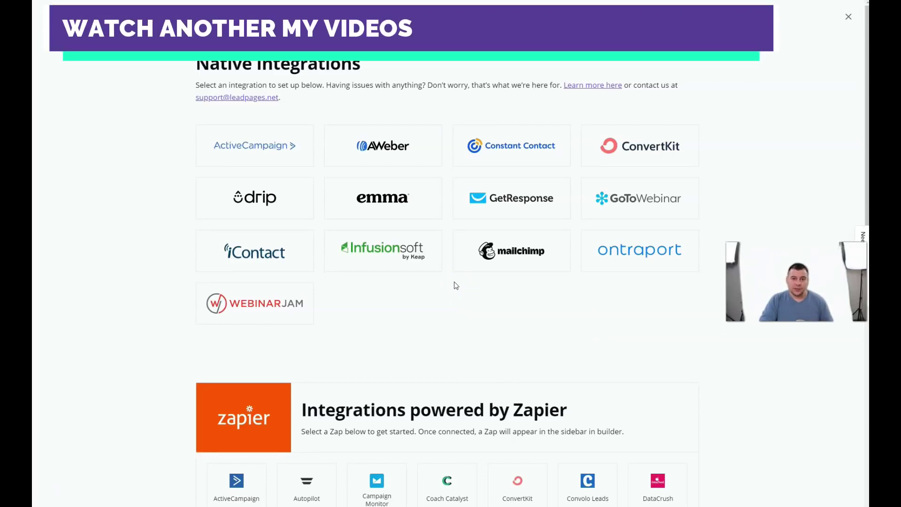
Step: Scroll through the All Integrations catalogue, then close it to return to the Integrations step
left_click(478, 243)
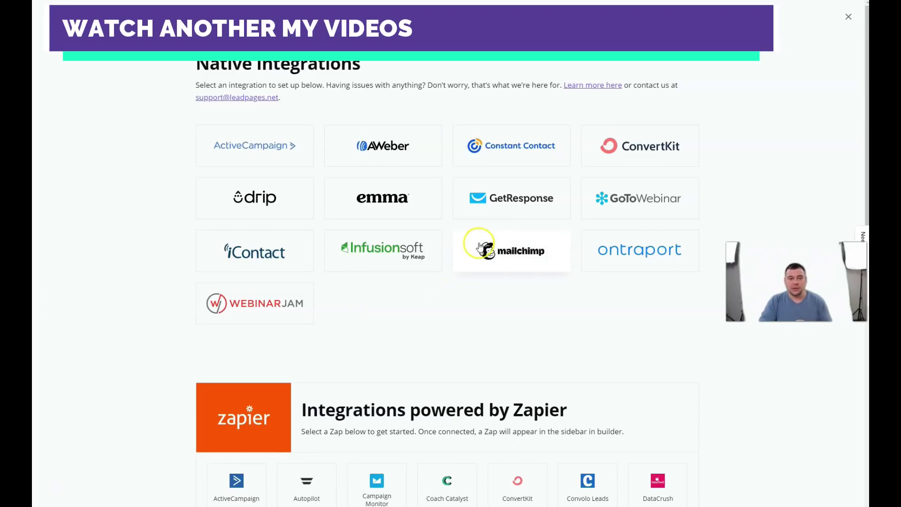
scroll(479, 244, "down", 6)
scroll(479, 242, "up", 5)
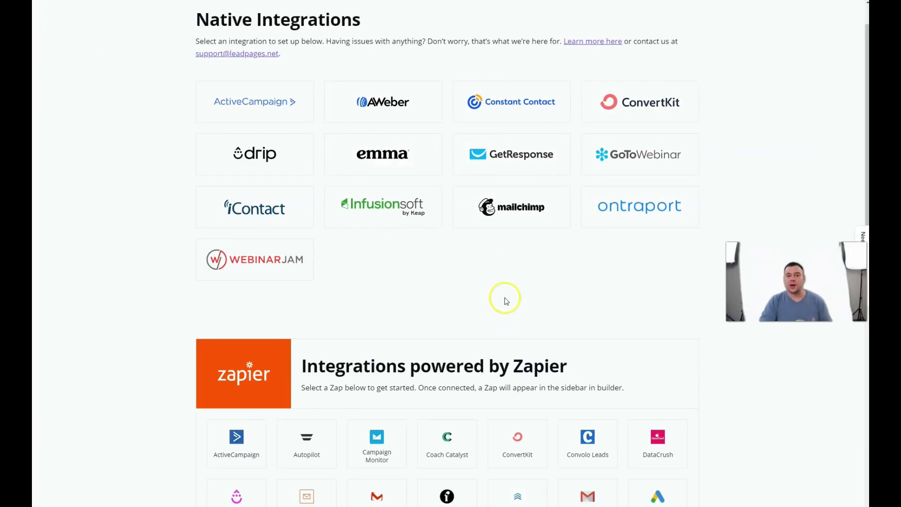
scroll(512, 293, "down", 5)
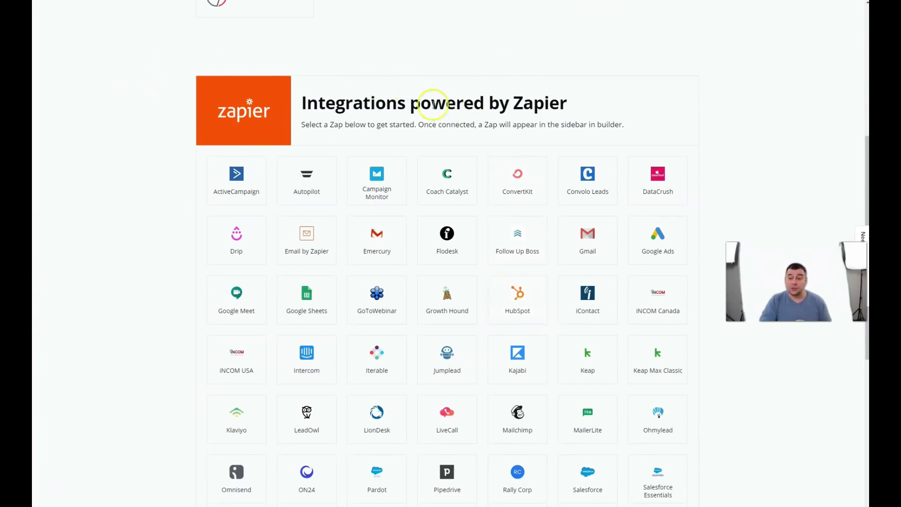
scroll(493, 289, "down", 7)
scroll(489, 285, "up", 5)
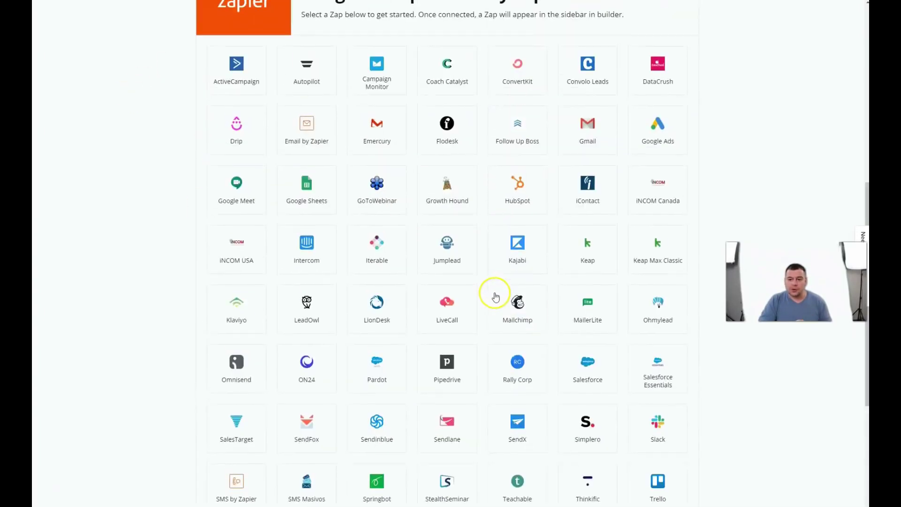
scroll(495, 296, "up", 8)
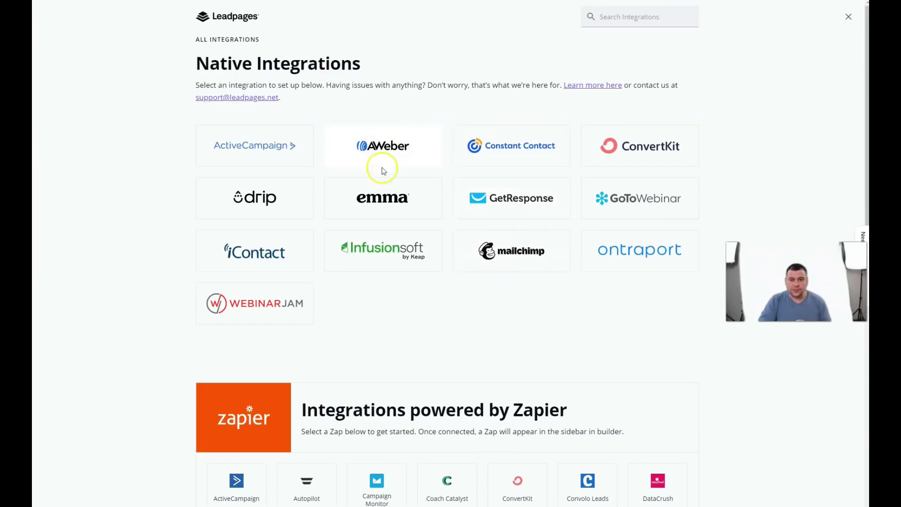
scroll(542, 362, "down", 5)
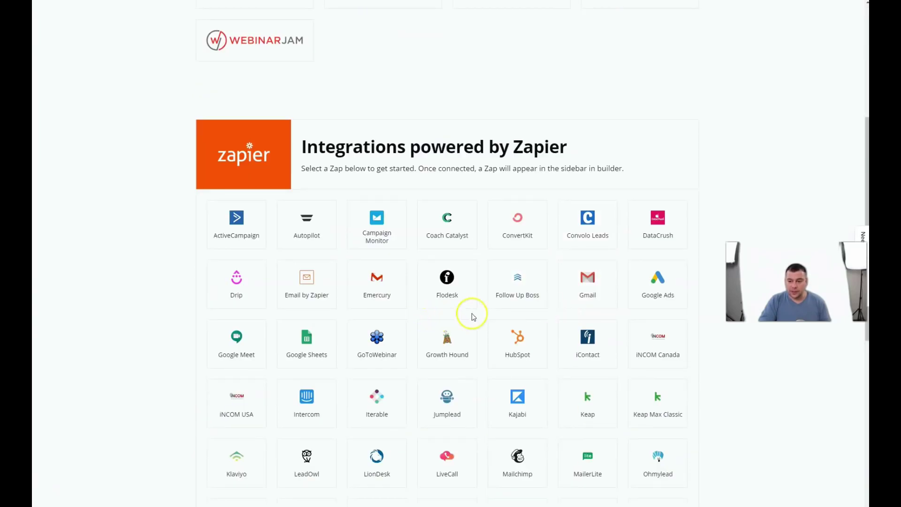
scroll(472, 316, "up", 5)
left_click(847, 19)
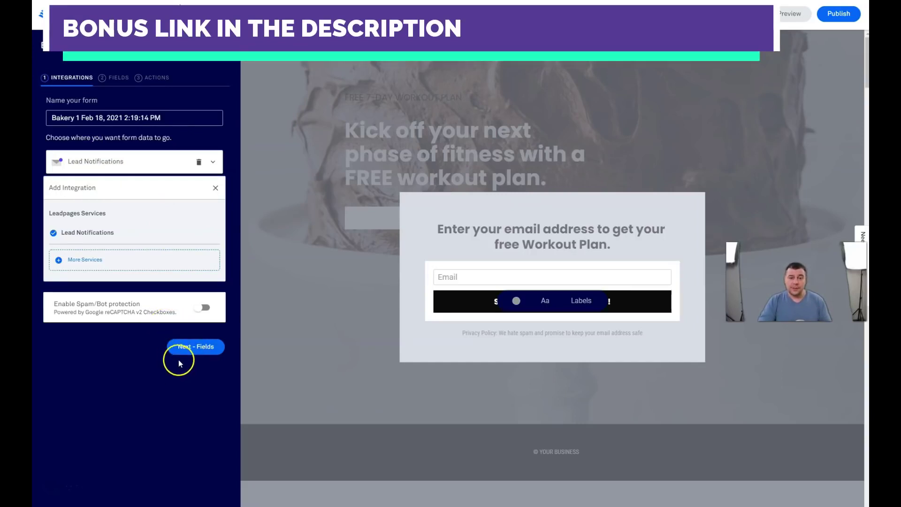
Step: Add a First Name field on the Fields tab and position it above Email
left_click(115, 77)
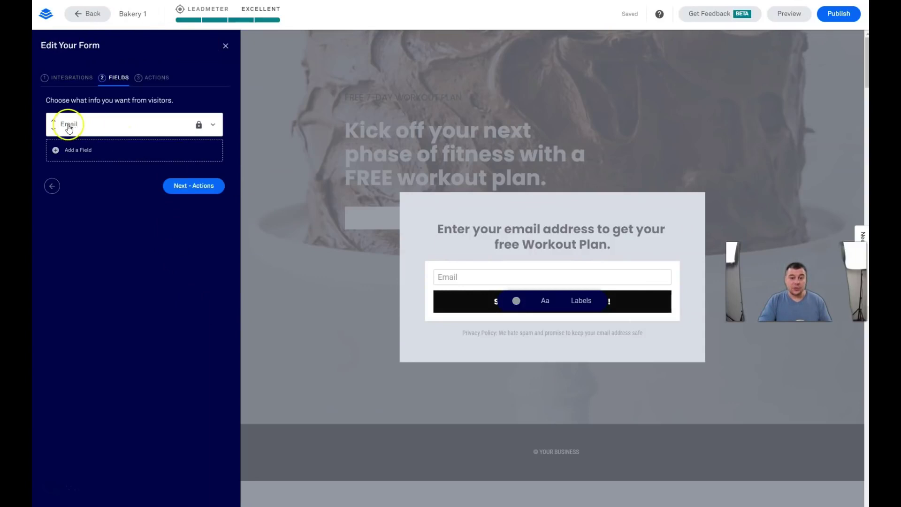
left_click(59, 149)
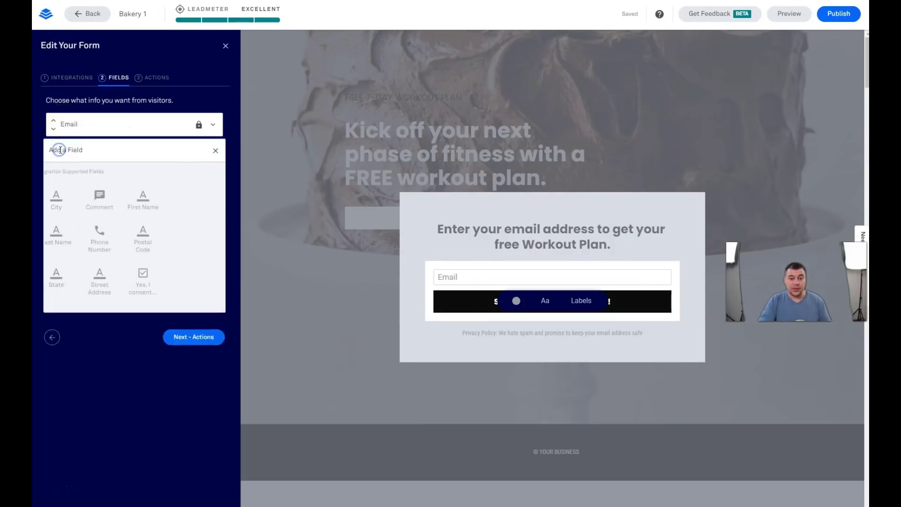
left_click(158, 207)
left_click(205, 150)
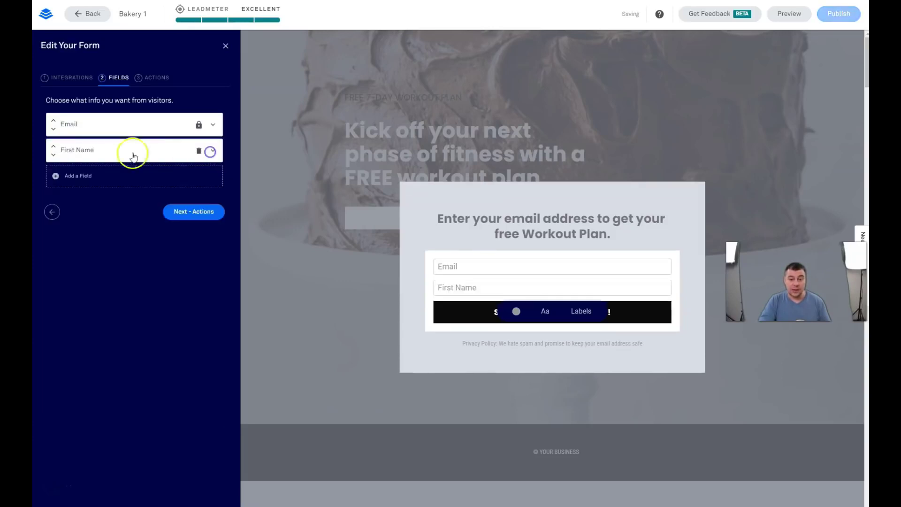
left_click(54, 146)
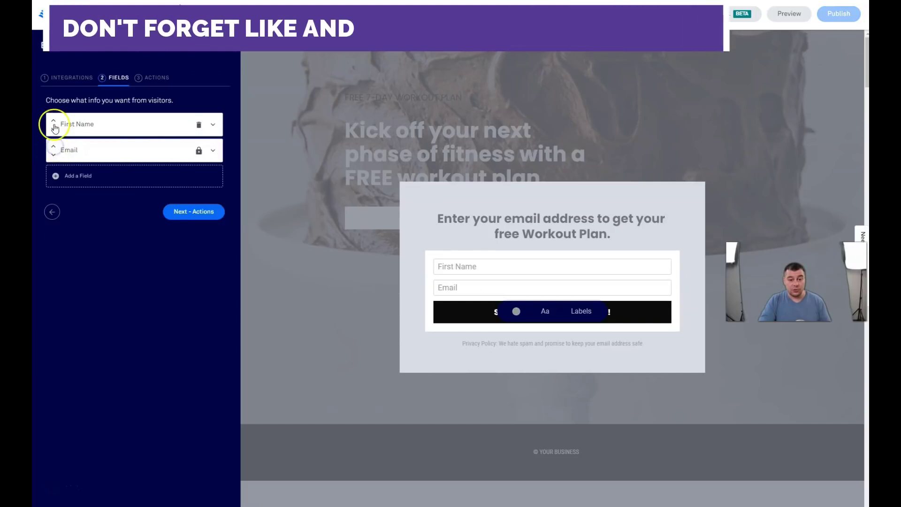
left_click(54, 128)
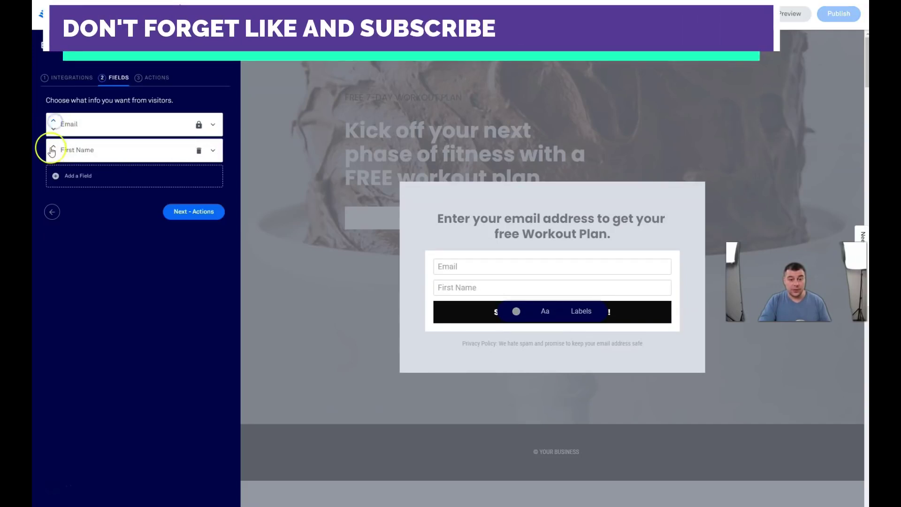
left_click(53, 147)
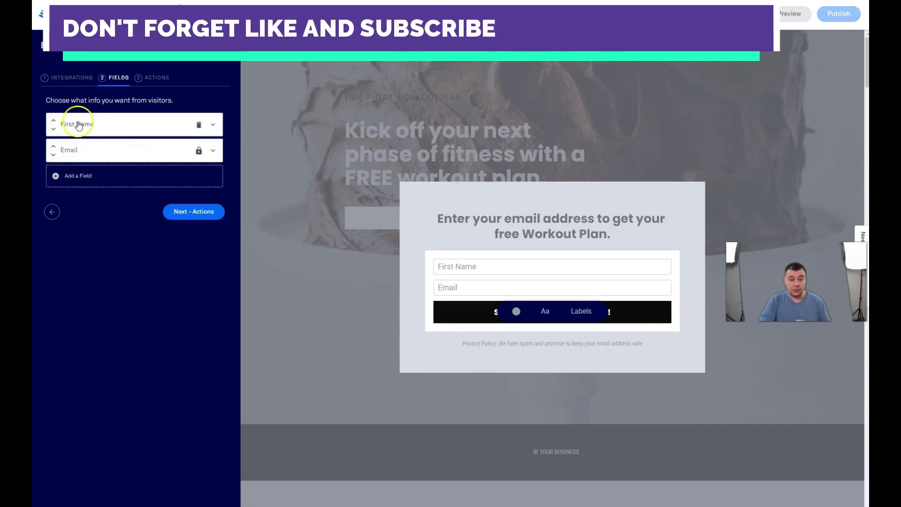
Step: Add and then delete a Phone Number field, then continue to the Actions step
left_click(54, 175)
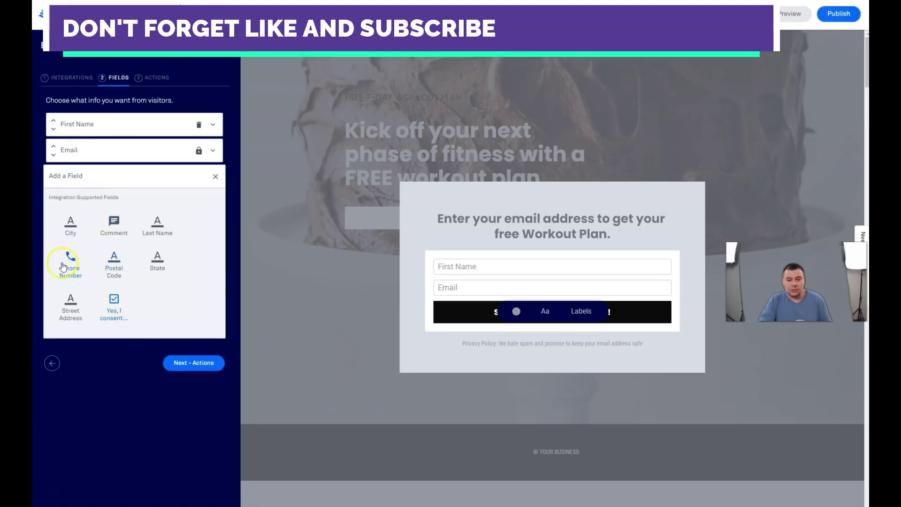
left_click(71, 263)
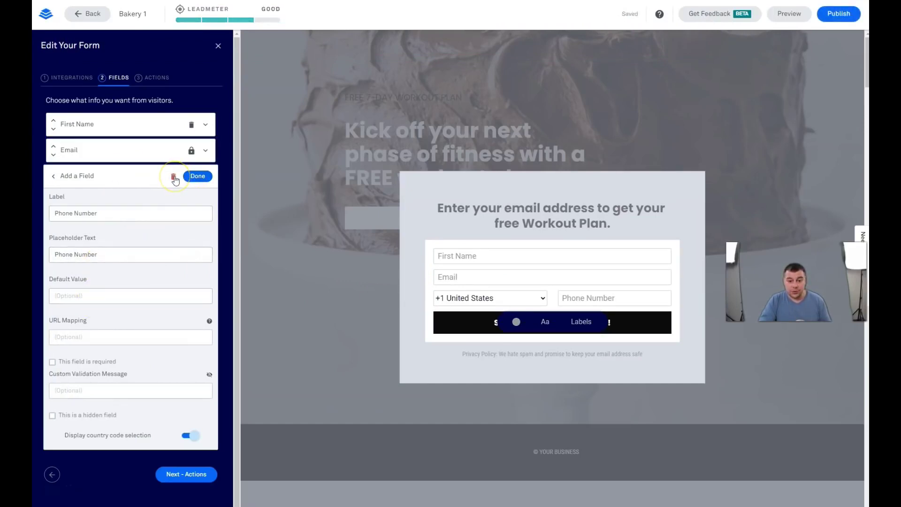
left_click(174, 178)
left_click(172, 155)
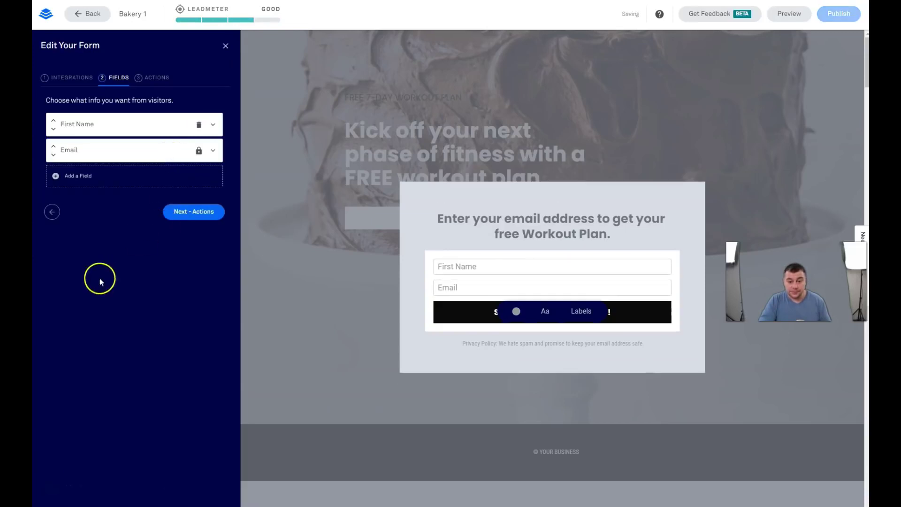
left_click(149, 78)
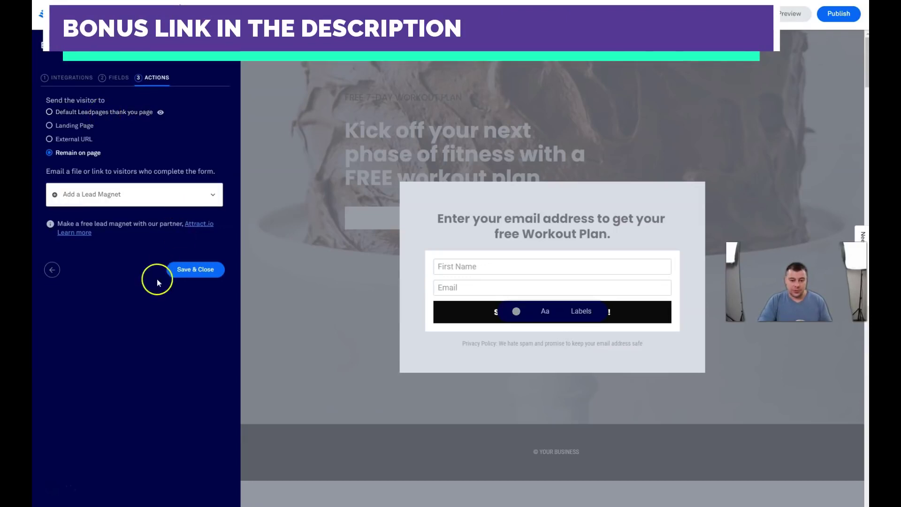
Step: Save the pop-up form keeping Remain on page, close it, and select the Order now button
left_click(185, 270)
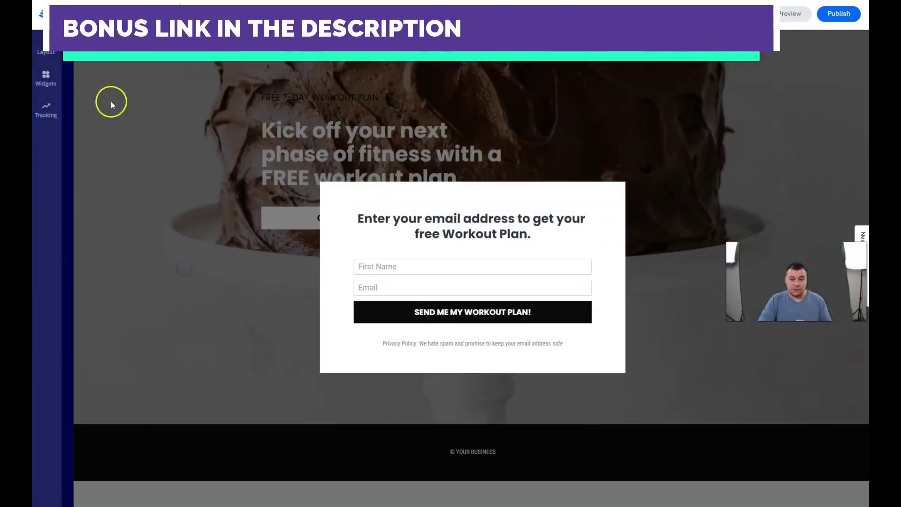
left_click(507, 108)
left_click(307, 218)
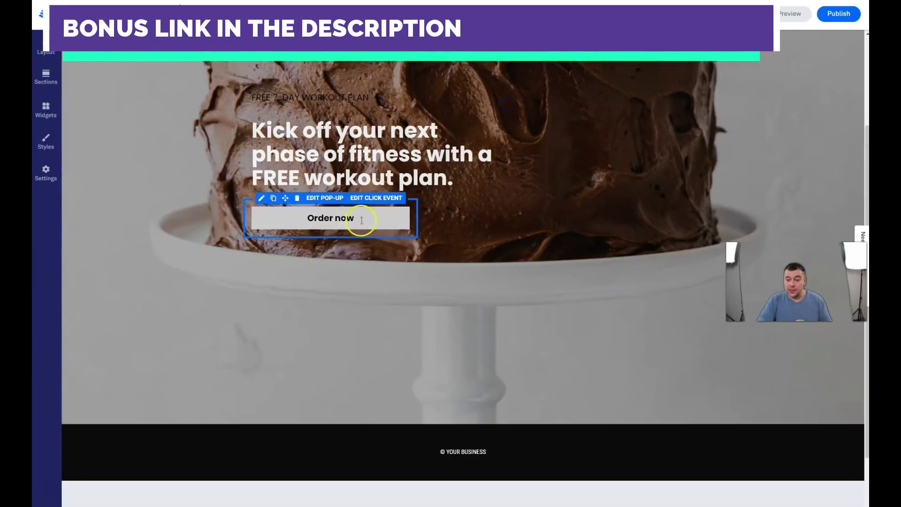
scroll(484, 263, "down", 2)
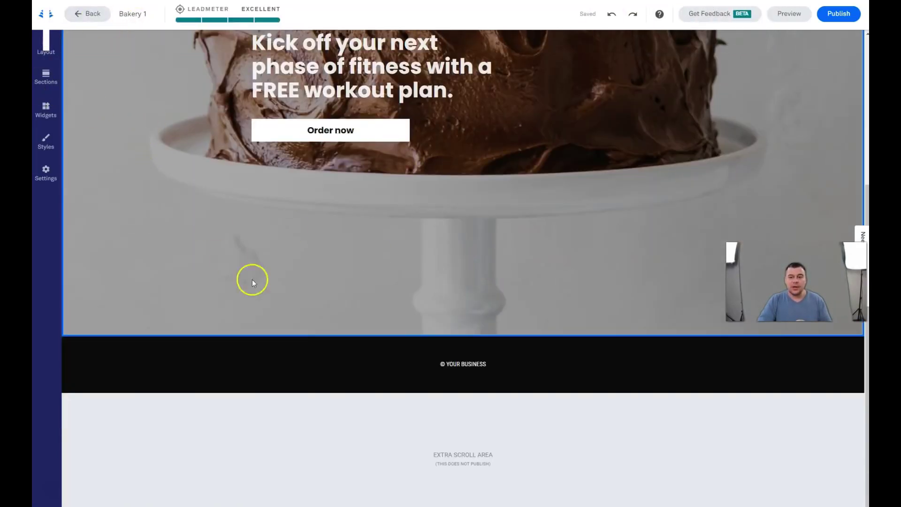
Step: Drag a Text widget into the footer beside the © YOUR BUSINESS note
scroll(408, 238, "up", 5)
scroll(407, 233, "down", 5)
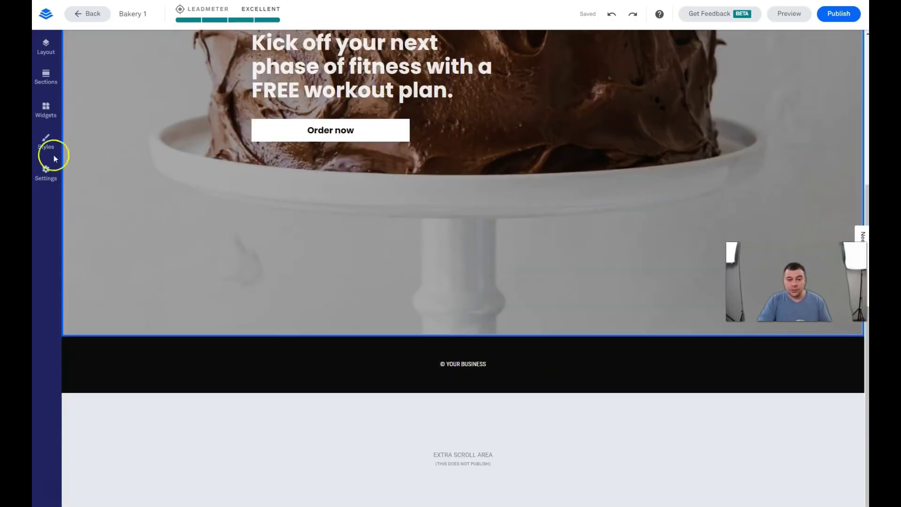
left_click(45, 109)
left_click_drag(85, 80, 308, 391)
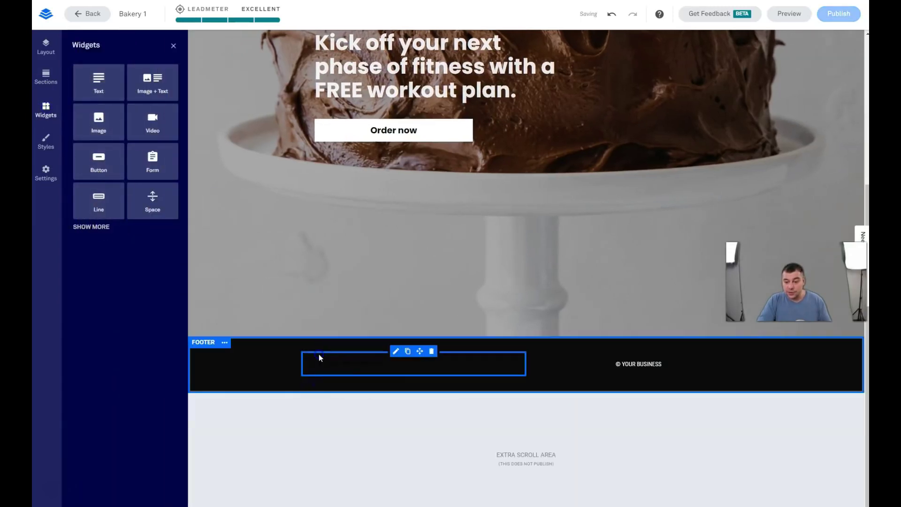
Step: Select all of the new footer text and colour it white
left_click(343, 366)
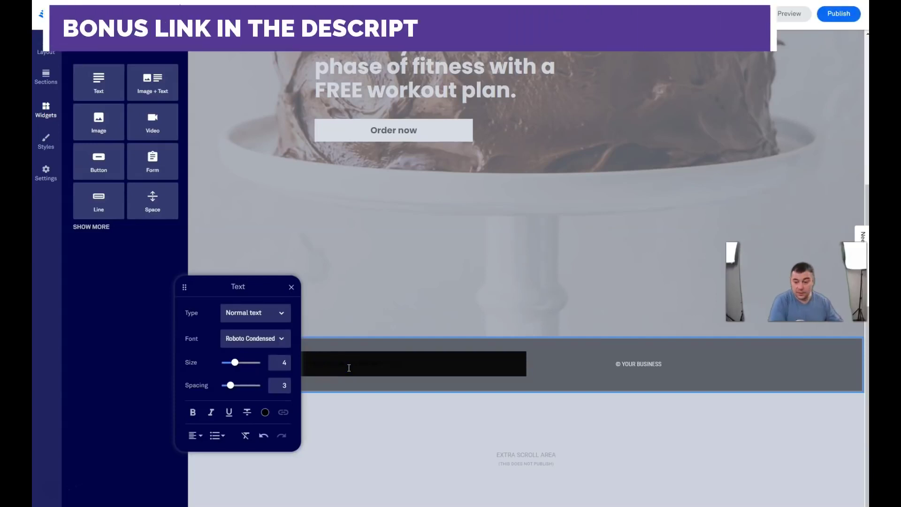
left_click(342, 372)
left_click(277, 408)
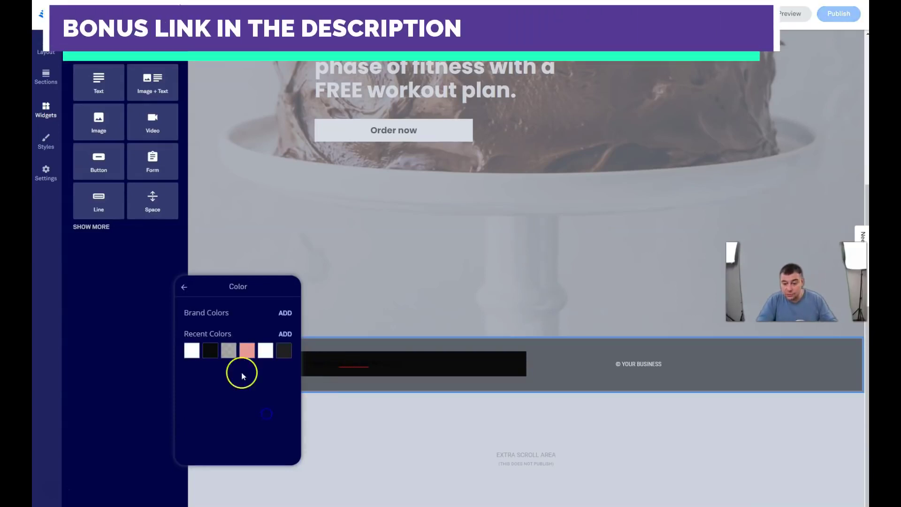
left_click_drag(398, 364, 330, 362)
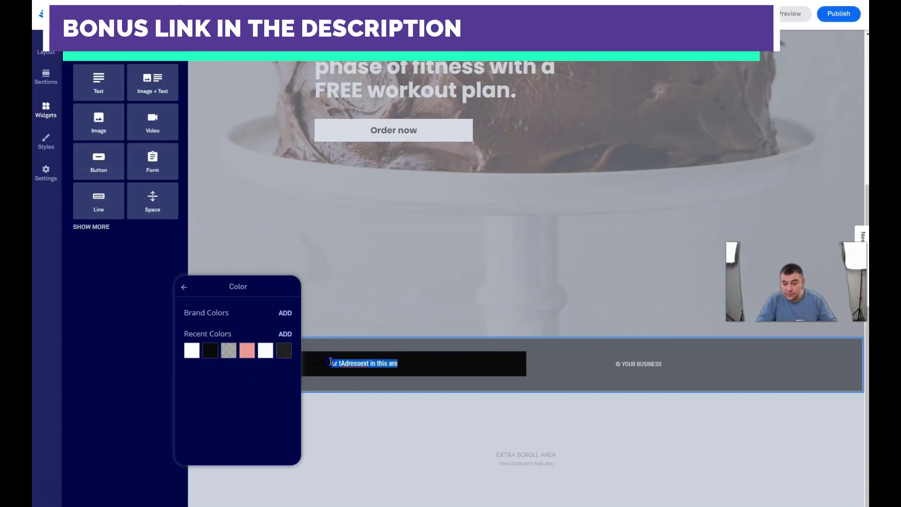
left_click(408, 370)
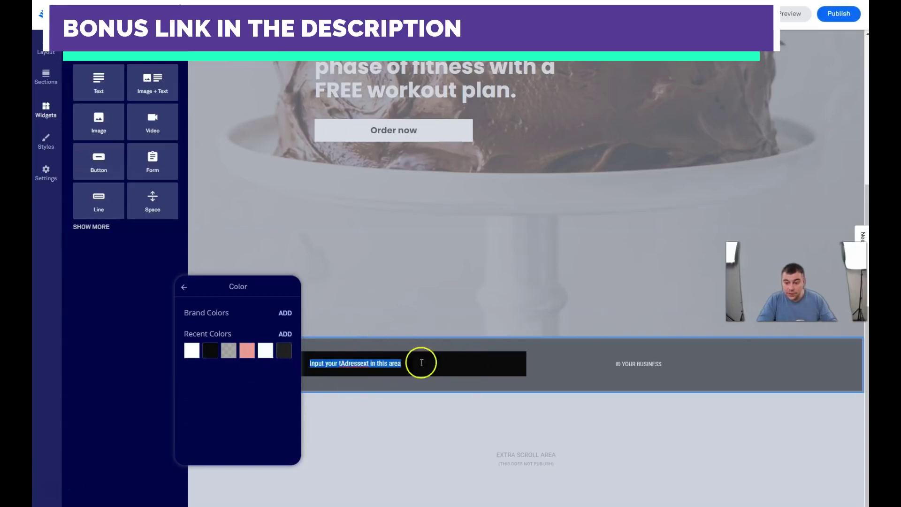
left_click(409, 374)
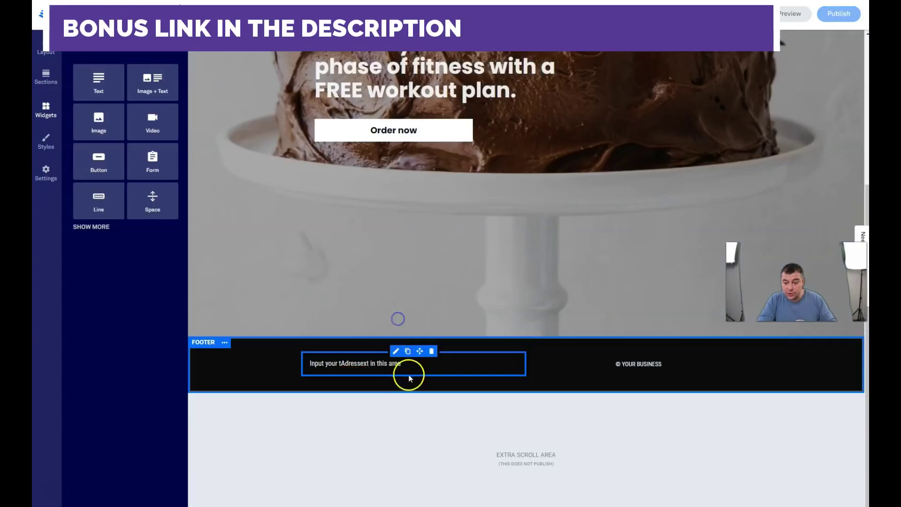
mouse_move(392, 364)
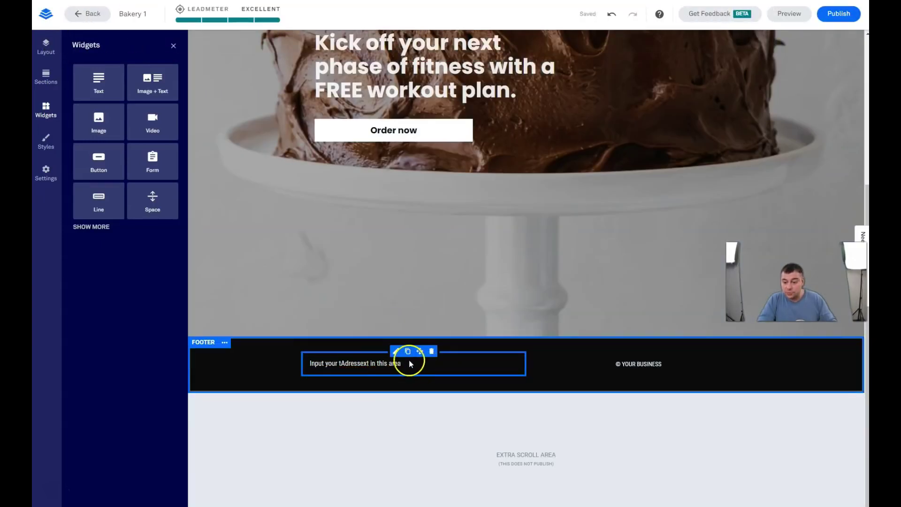
left_click(225, 343)
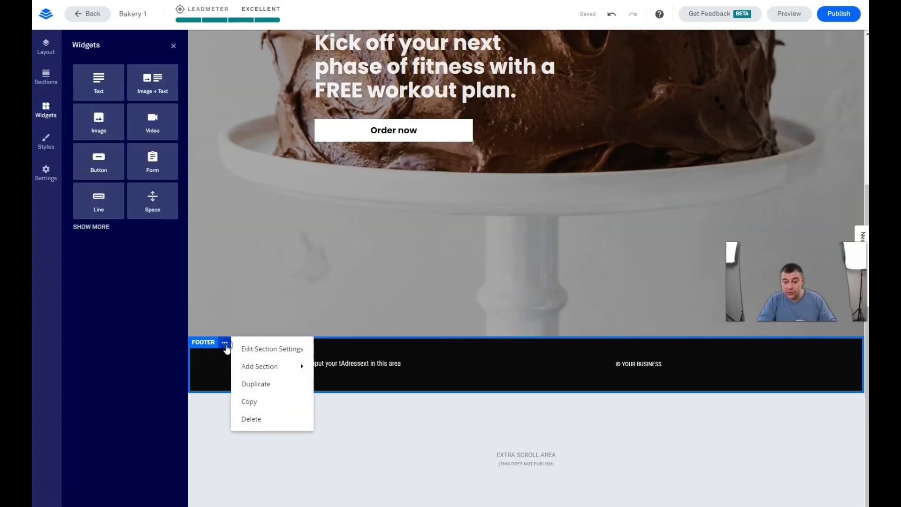
Step: Give the footer section a salmon background colour
left_click(266, 349)
left_click(98, 99)
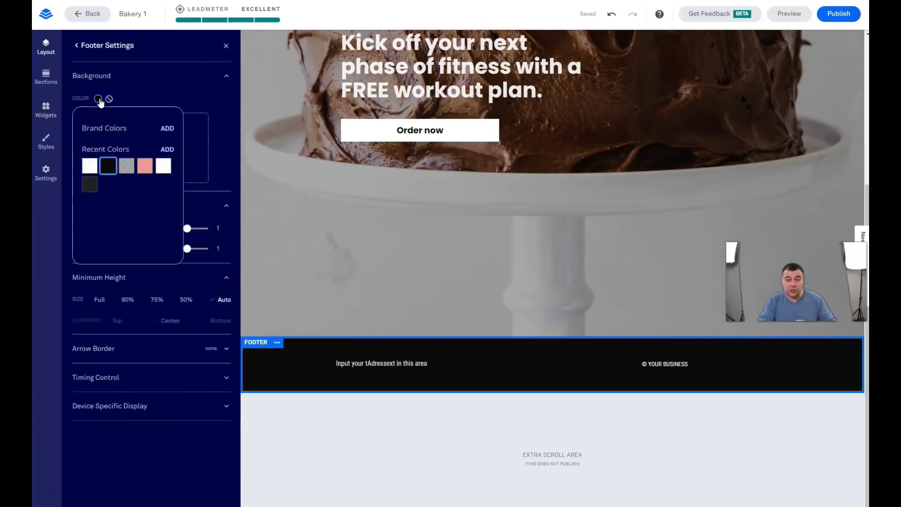
left_click(135, 224)
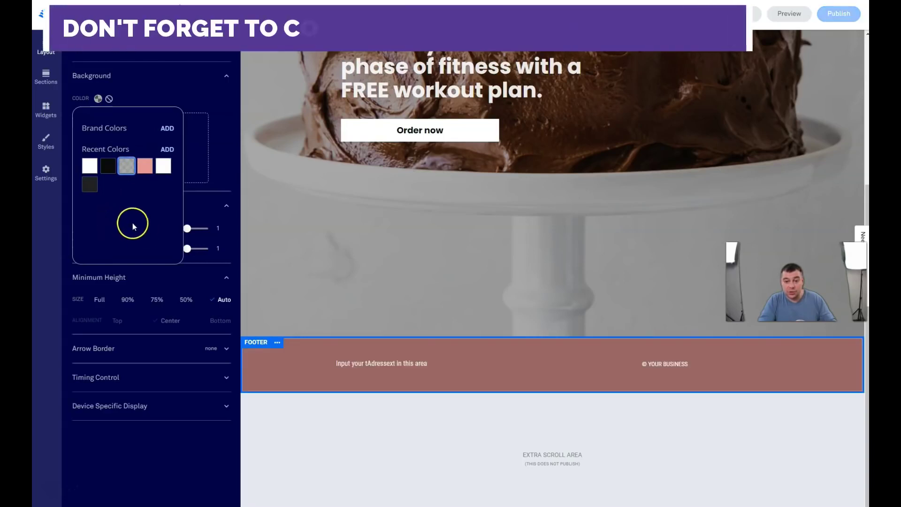
Step: In Page Styles, change the page background colour from pink to white
left_click(46, 141)
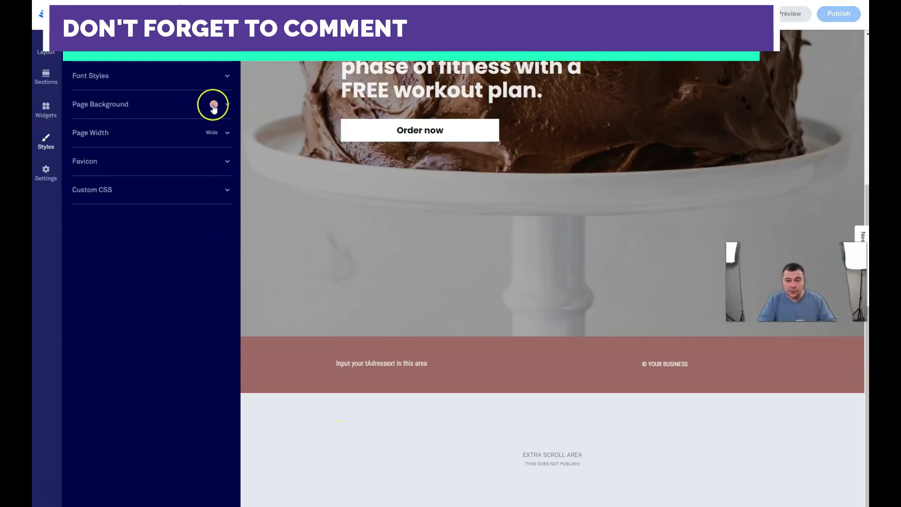
left_click(214, 105)
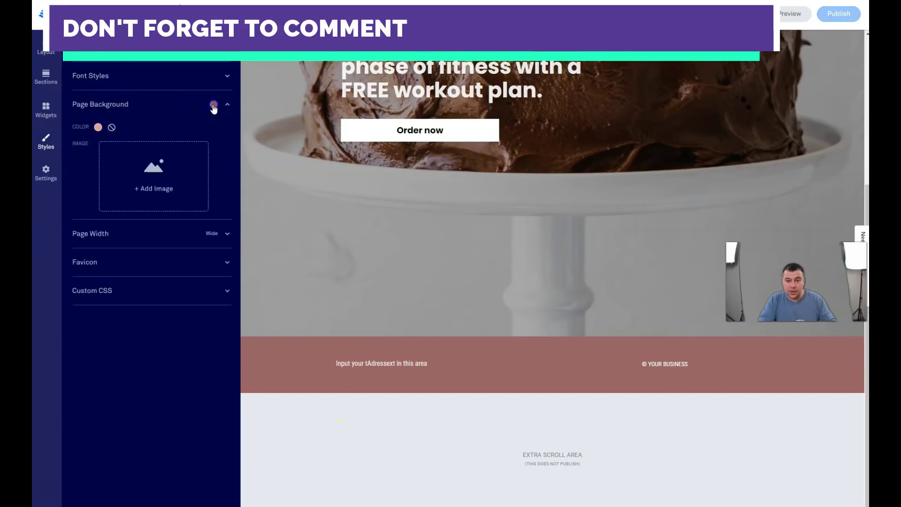
left_click(98, 128)
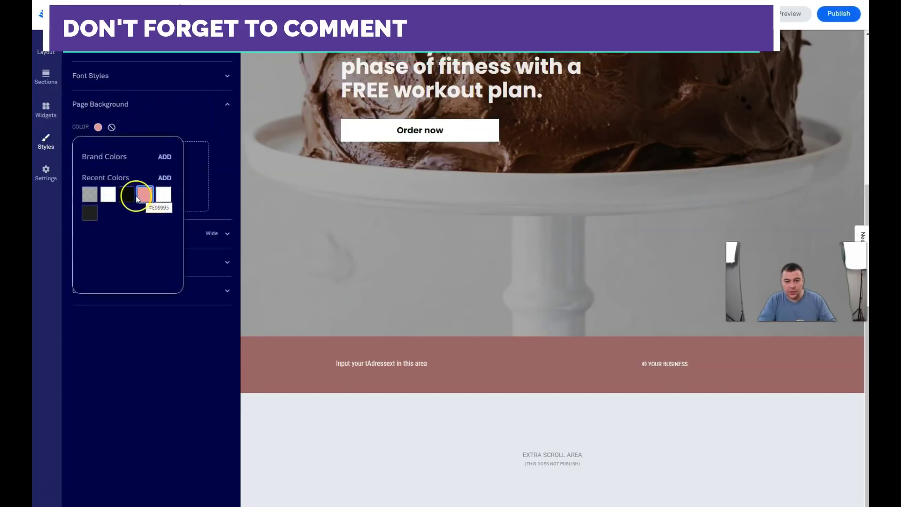
left_click(109, 195)
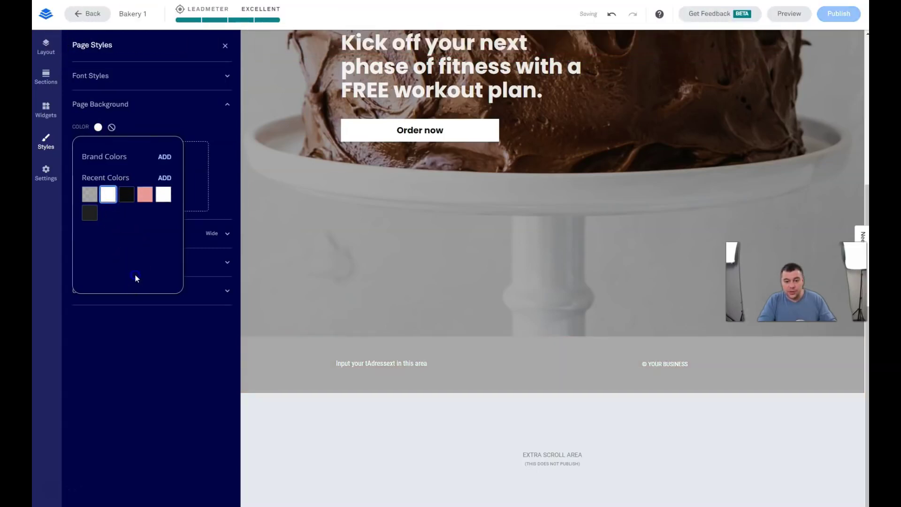
left_click(180, 306)
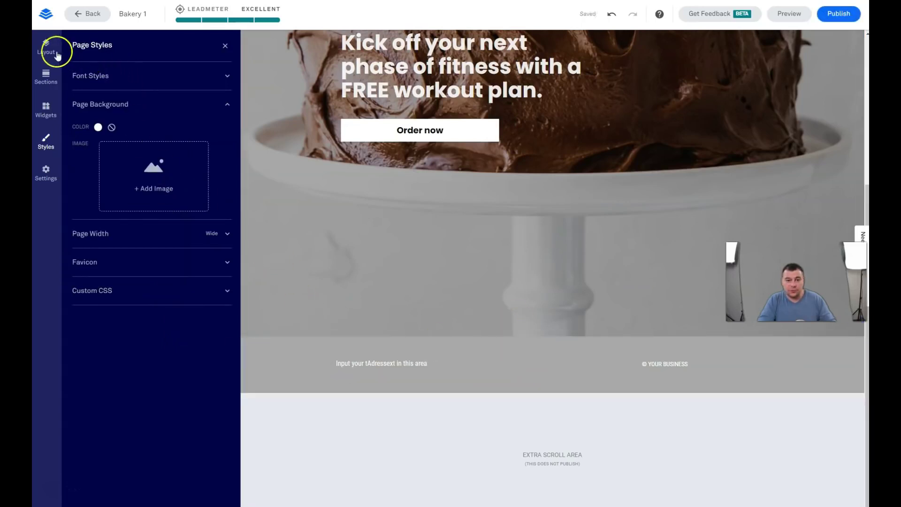
Step: Check the Settings panels, then expand Font Styles showing Poppins and Roboto Condensed fonts
left_click(47, 52)
left_click(44, 176)
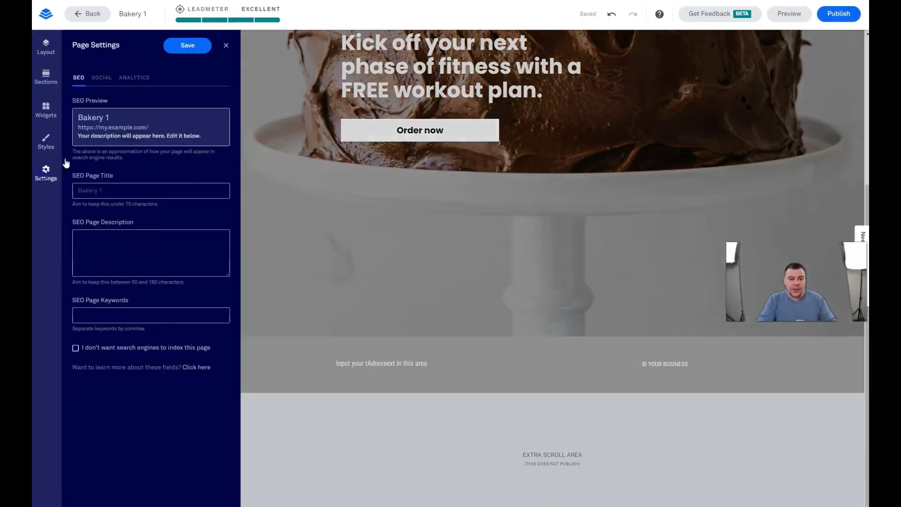
left_click(46, 142)
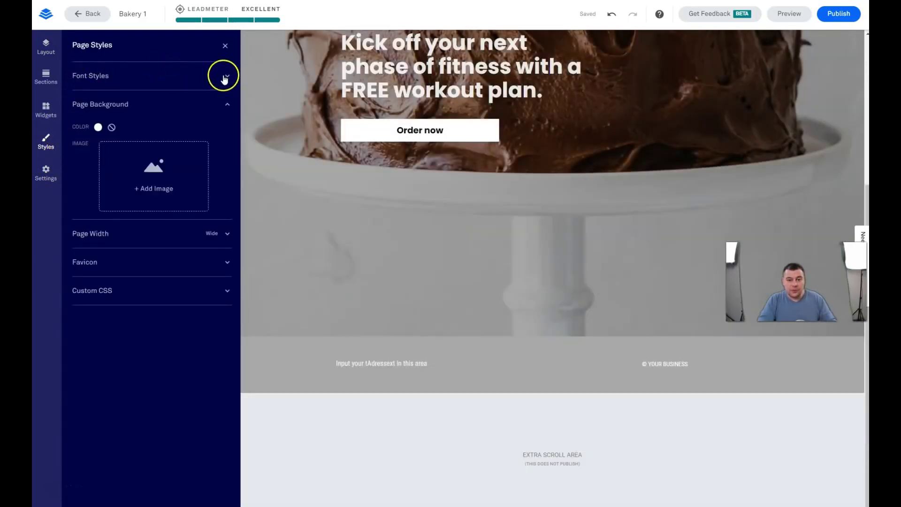
left_click(228, 235)
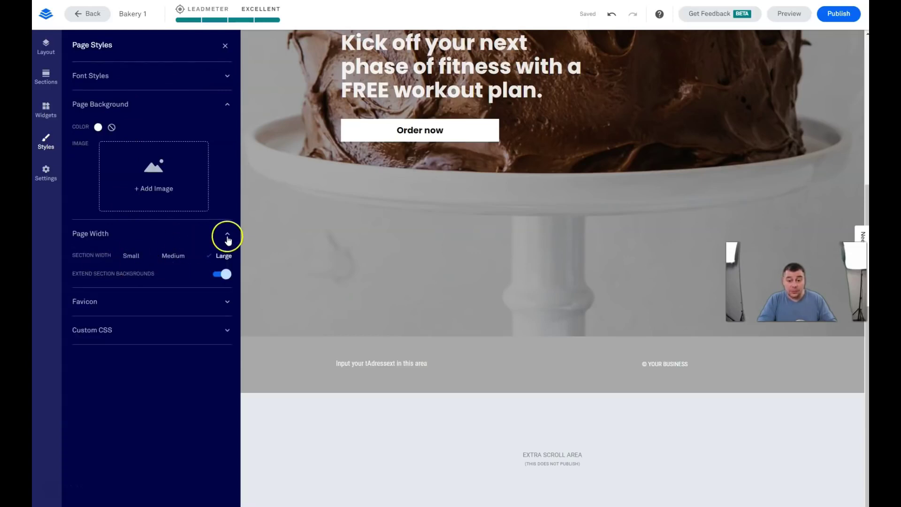
left_click(228, 235)
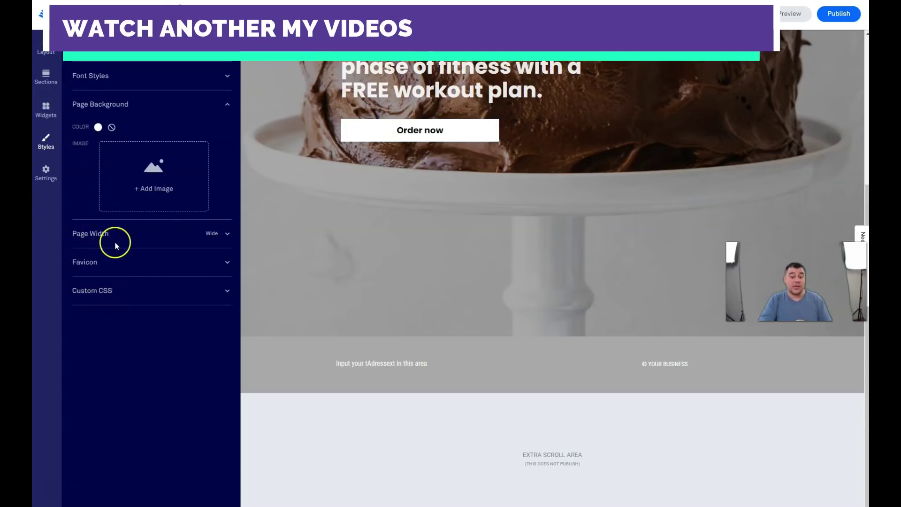
left_click(116, 76)
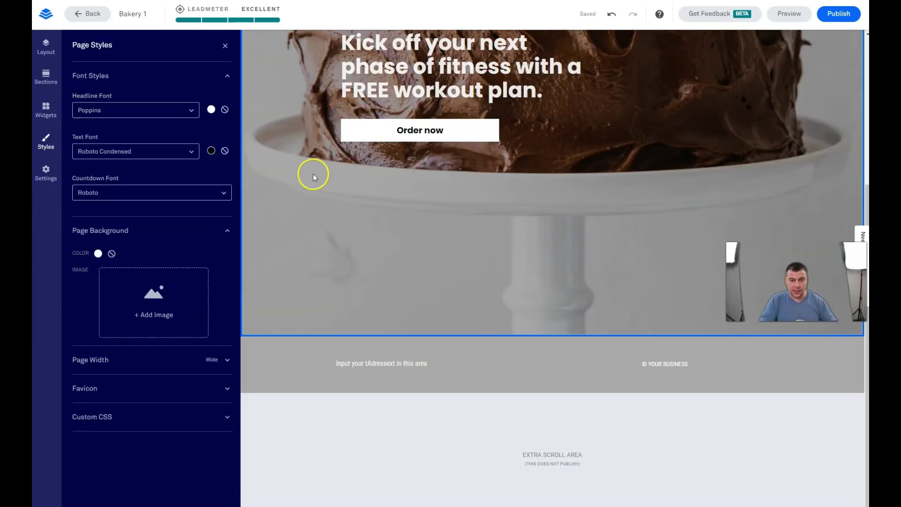
Step: After trying Archivo Narrow, set both the headline and text fonts to Dancing Script
left_click(192, 115)
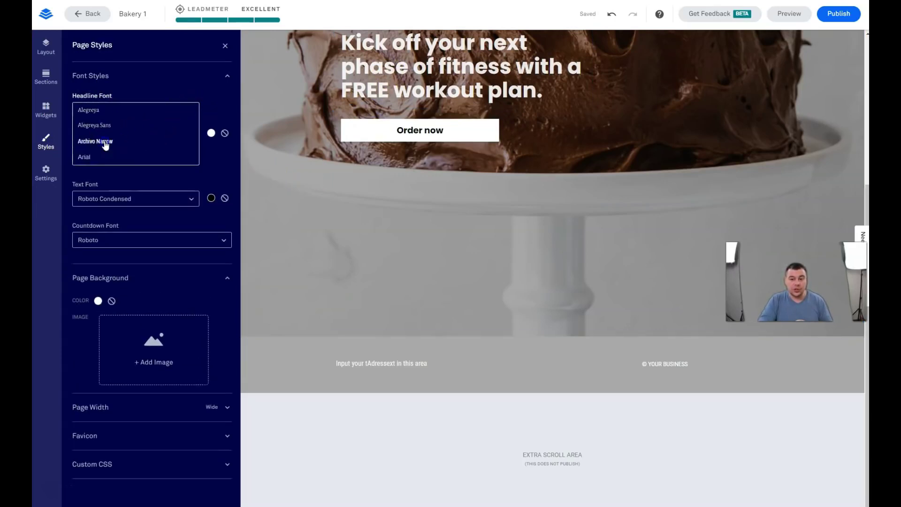
left_click(105, 141)
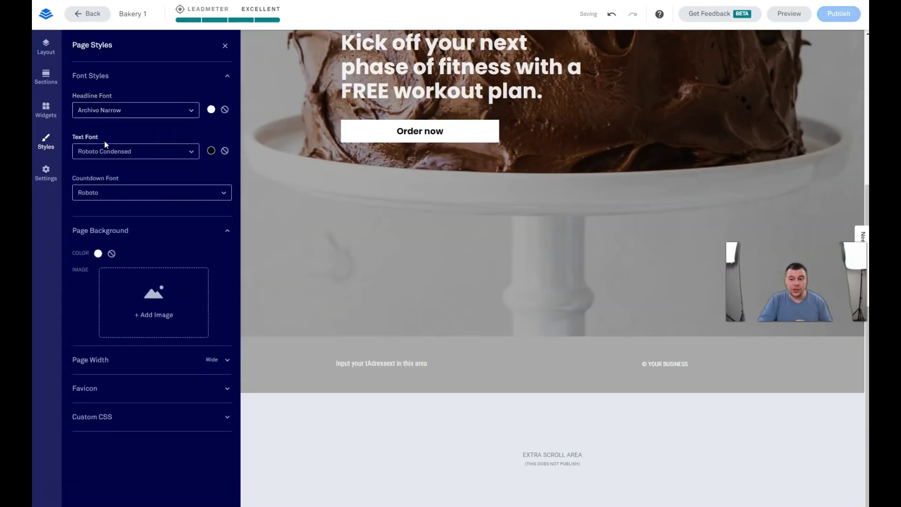
left_click(196, 111)
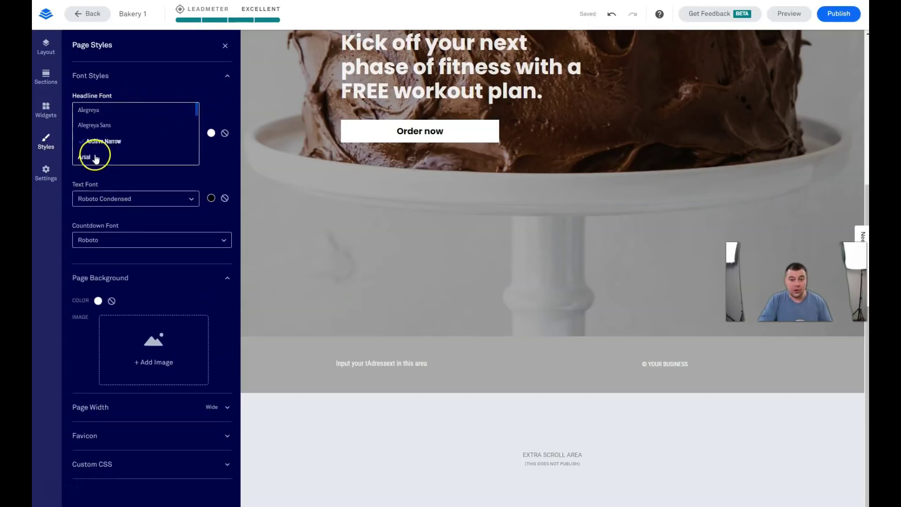
scroll(91, 148, "down", 1)
left_click(91, 137)
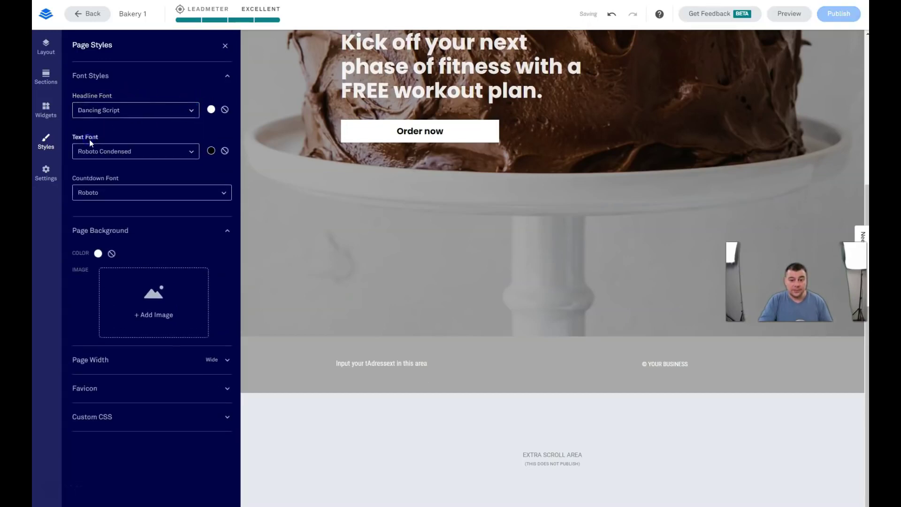
left_click(190, 153)
left_click(97, 185)
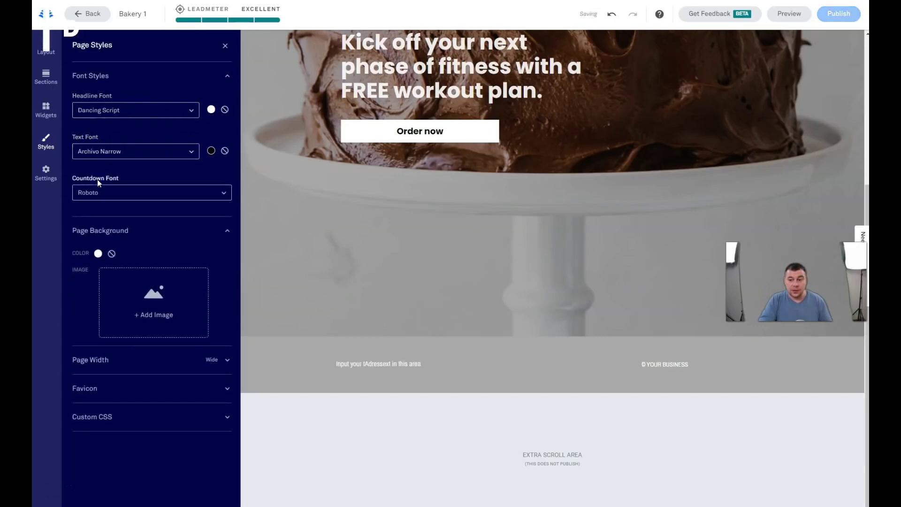
left_click(191, 151)
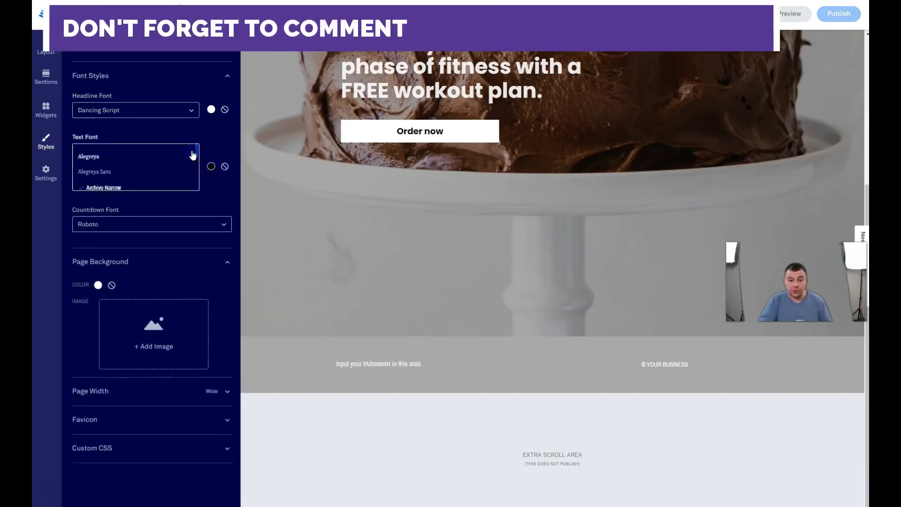
scroll(147, 197, "down", 1)
scroll(148, 197, "down", 3)
left_click(100, 177)
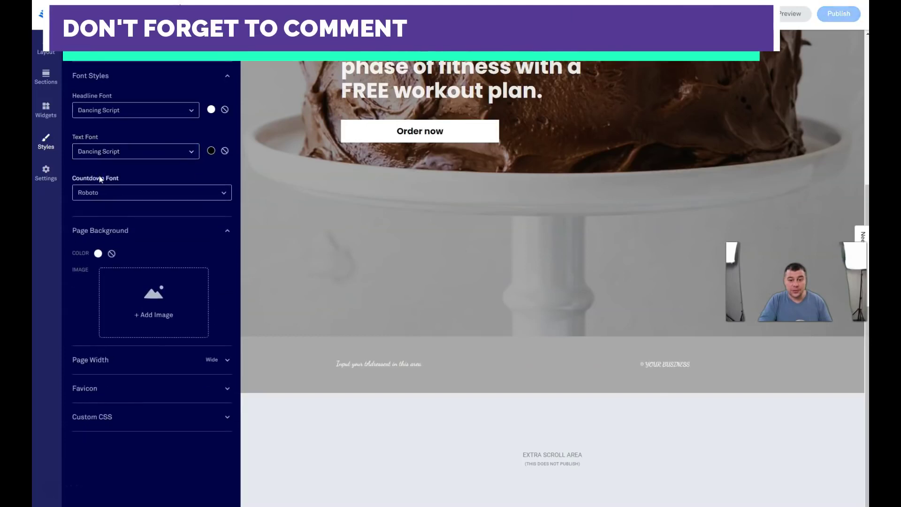
Step: Change the hero headline's text type from Jumbo to Headline 1
double_click(390, 71)
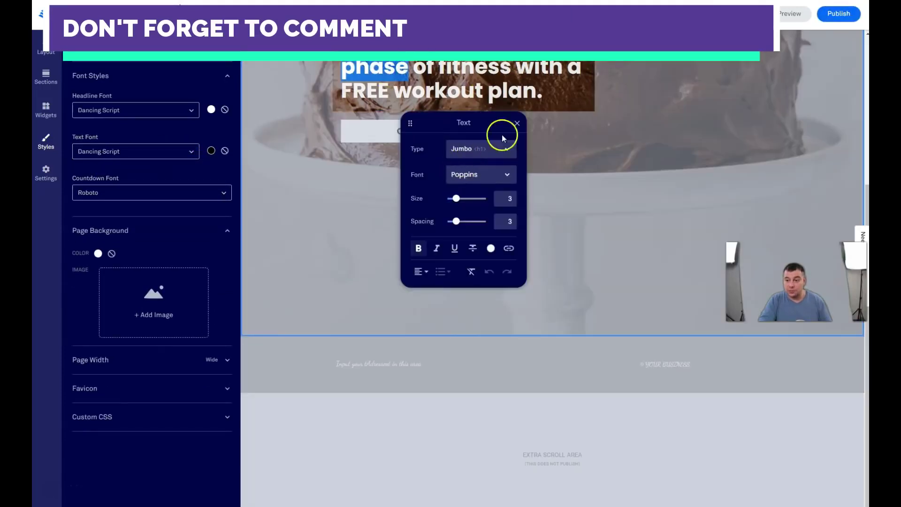
scroll(497, 131, "up", 3)
left_click(508, 149)
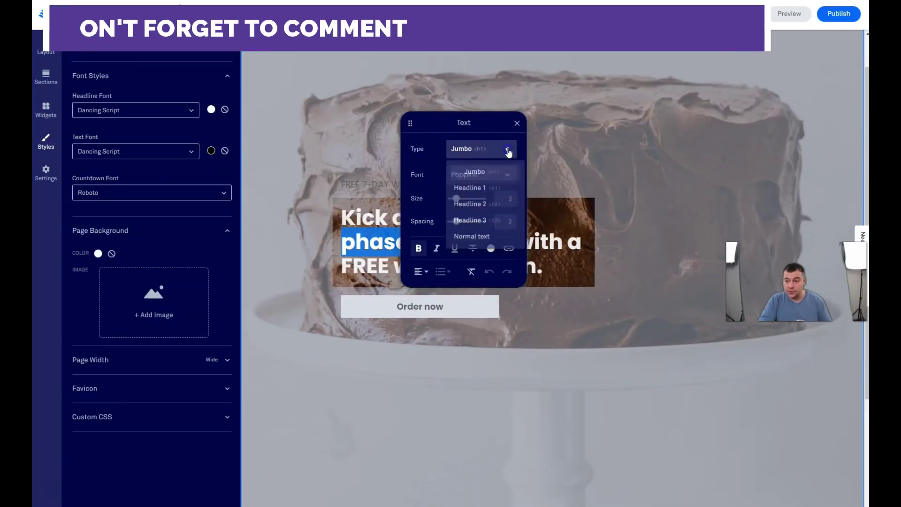
left_click(483, 192)
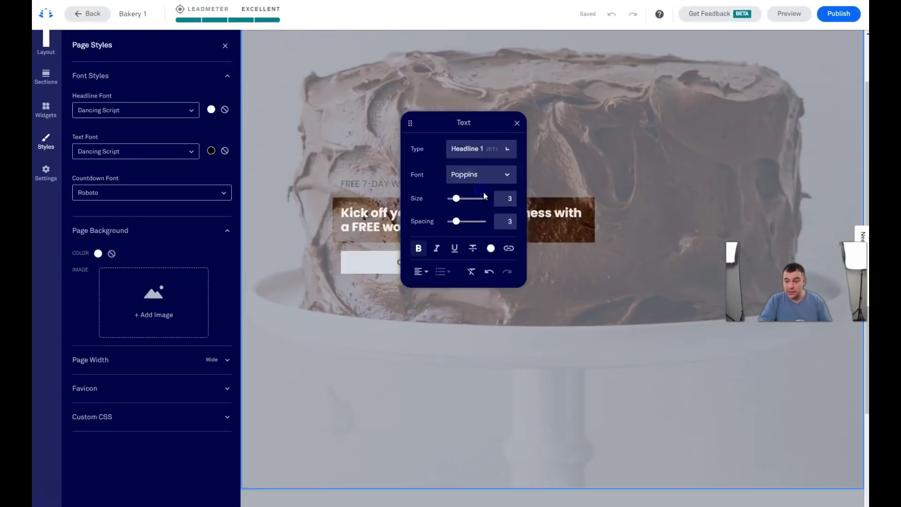
left_click(285, 200)
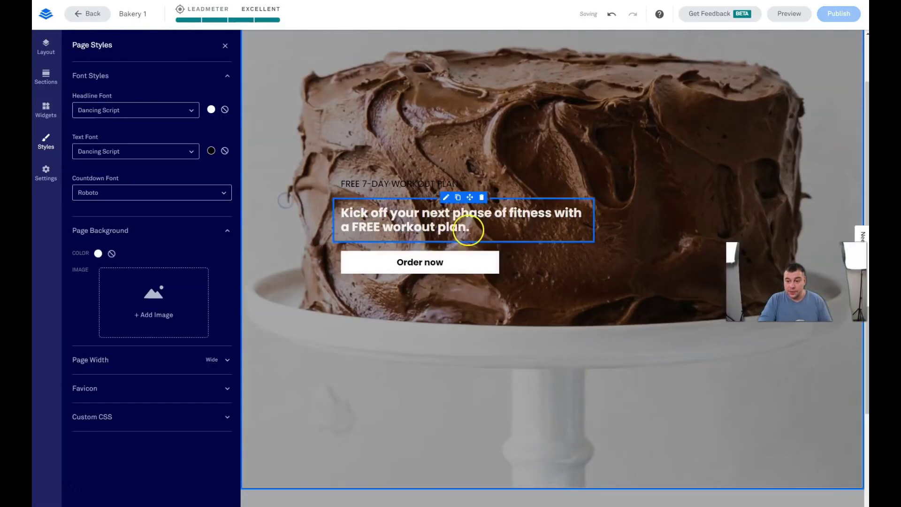
left_click(471, 230)
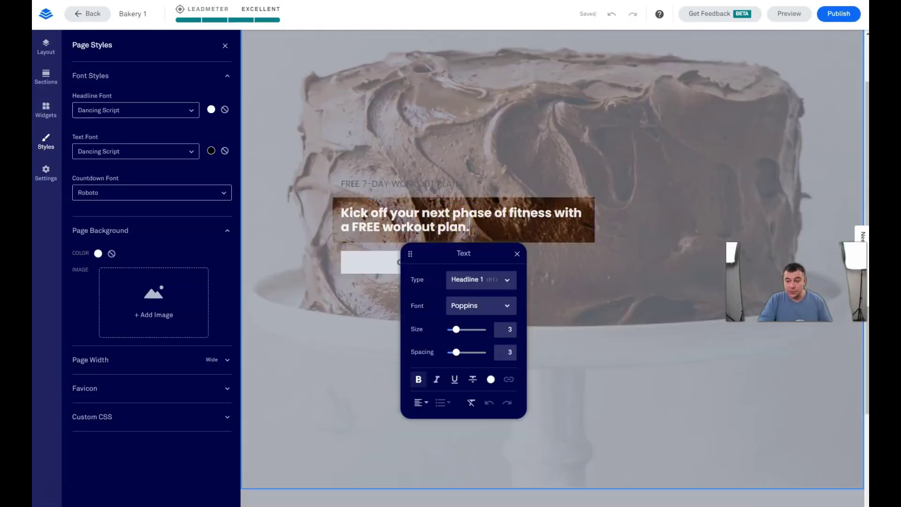
left_click(311, 207)
Step: Try Alegreya Sans and Arial, settle on Fira Sans for headlines, and close Page Styles
left_click(189, 113)
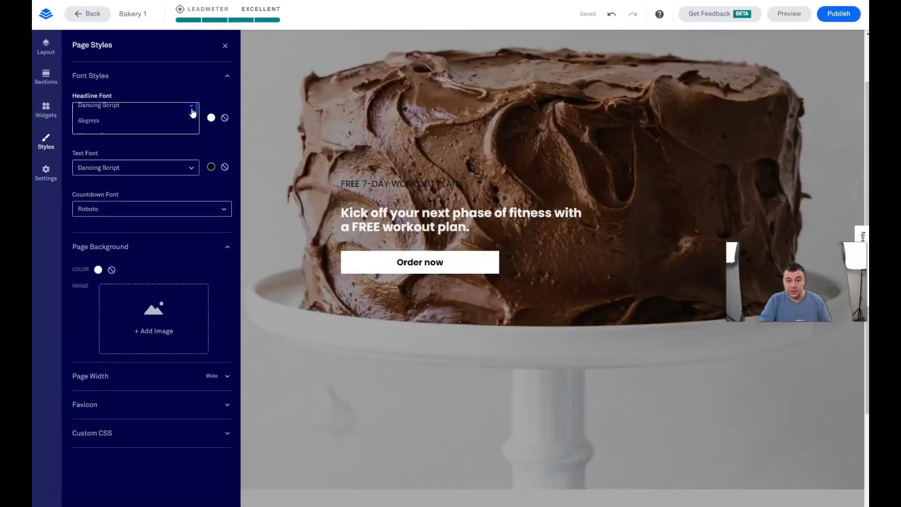
left_click(102, 125)
left_click(192, 114)
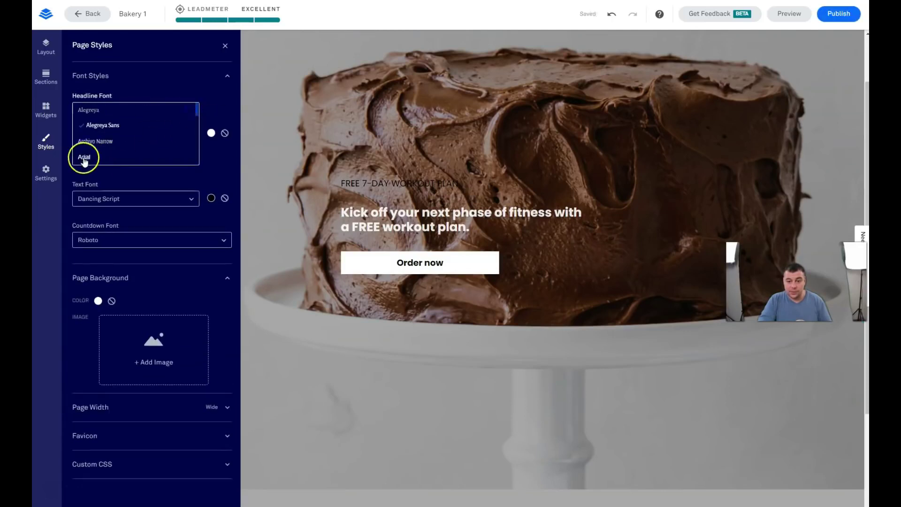
left_click(82, 157)
left_click(192, 111)
scroll(125, 150, "down", 5)
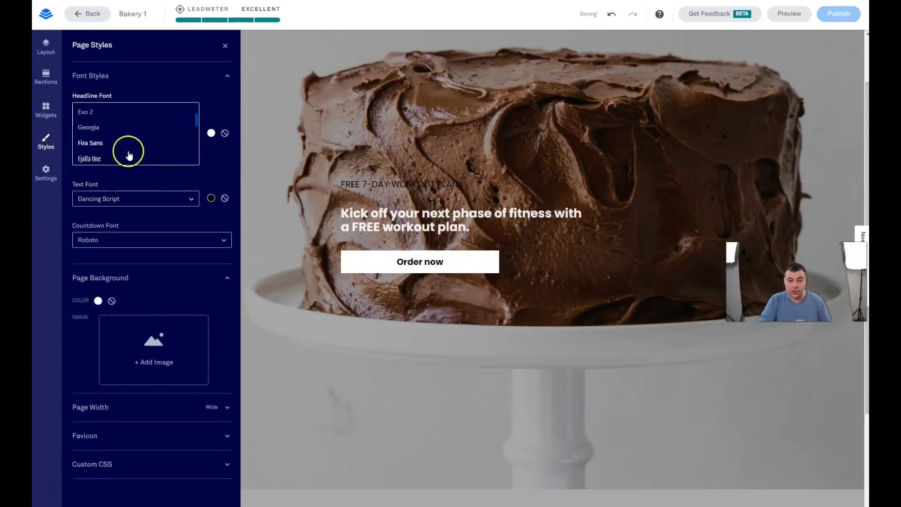
left_click(93, 137)
left_click(164, 84)
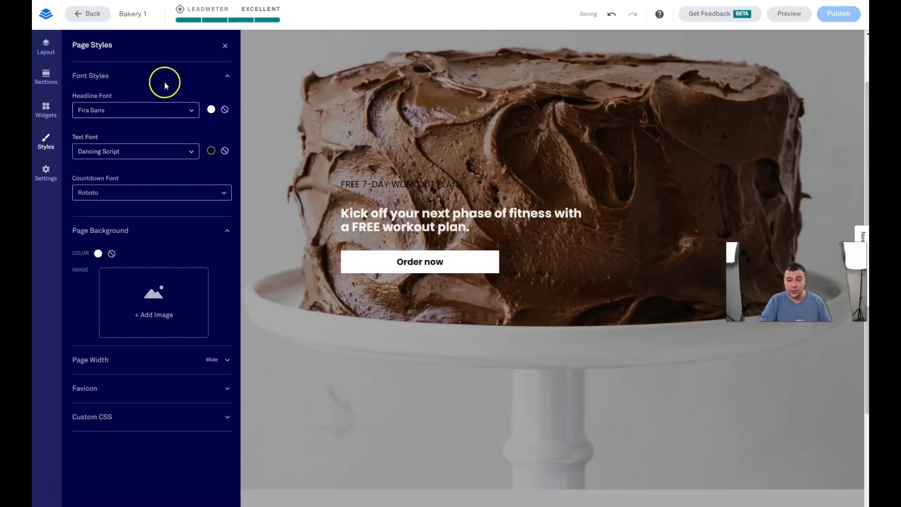
left_click(226, 45)
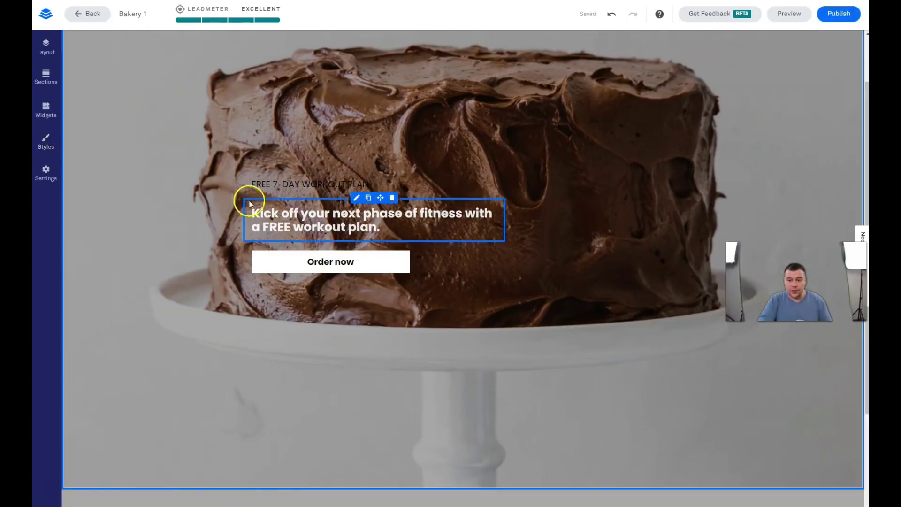
Step: Set the hero headline's type back to Jumbo so it wraps over three lines
scroll(230, 193, "up", 2)
triple_click(270, 284)
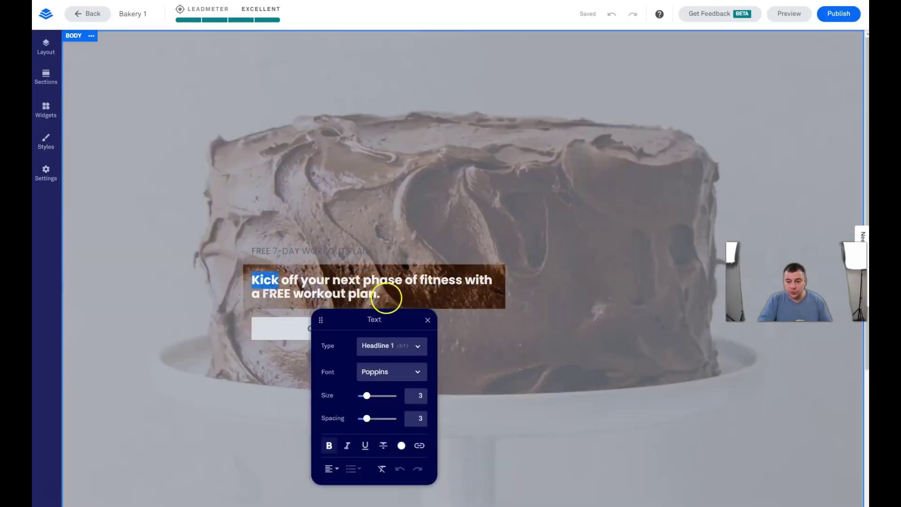
left_click(418, 346)
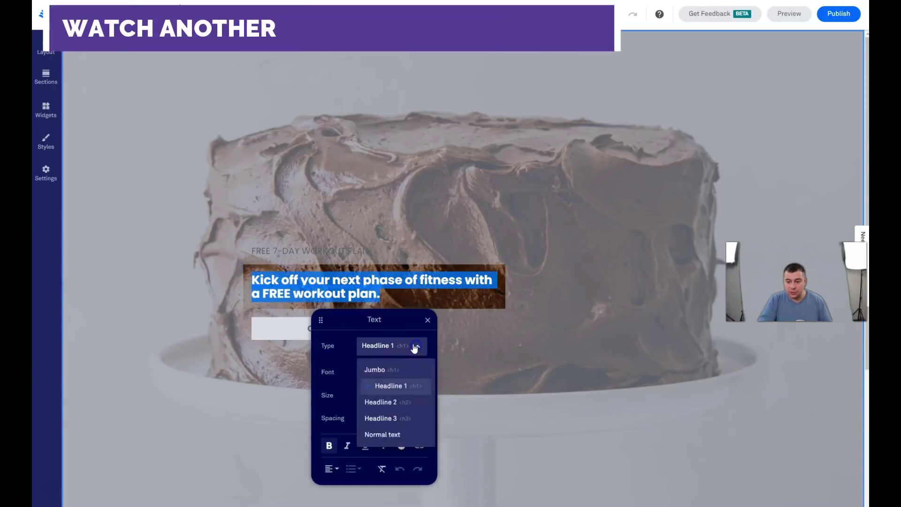
left_click(382, 369)
left_click(235, 193)
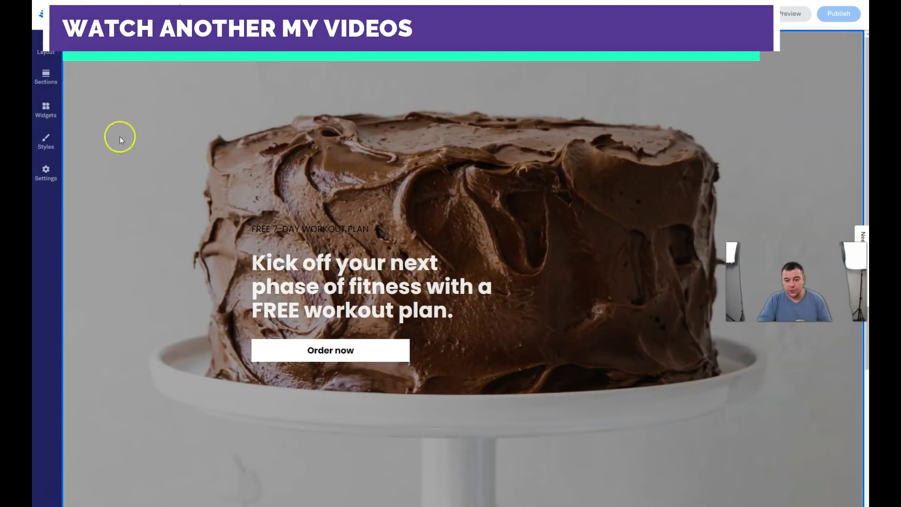
scroll(187, 227, "down", 5)
scroll(181, 215, "up", 5)
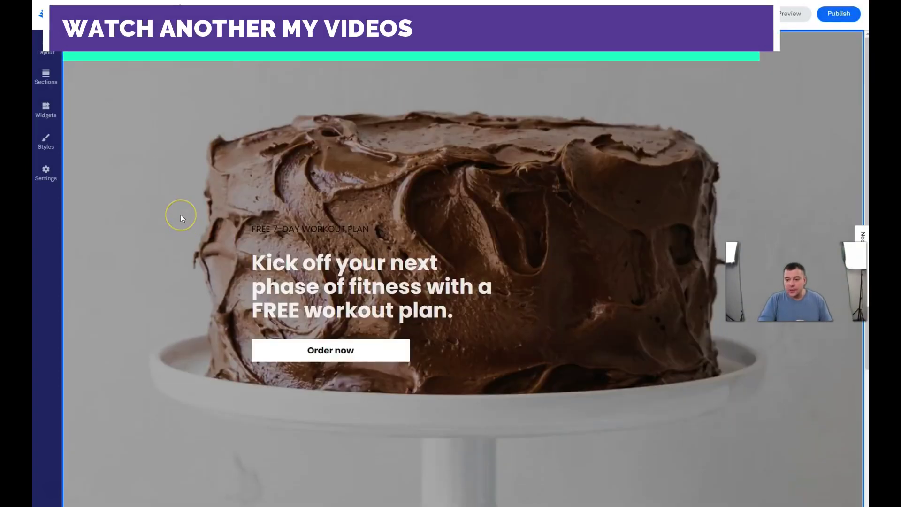